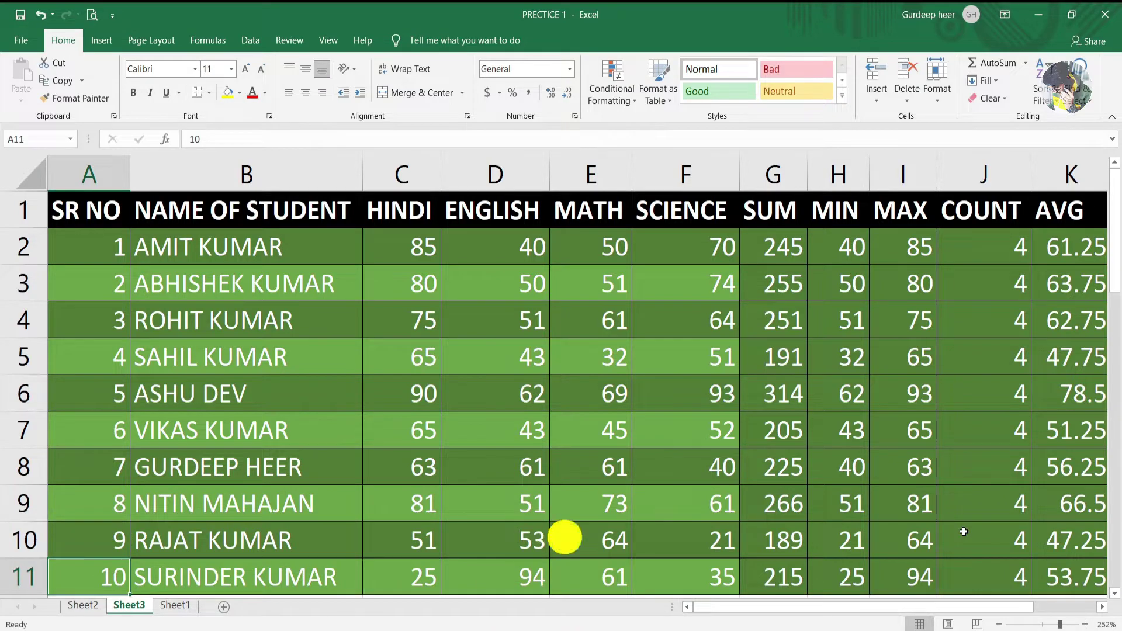
Scroll across and up and down the student marks table to review all its columns
{"action": "scroll", "coordinate": [935, 286], "scroll_direction": "right", "scroll_amount": 3}
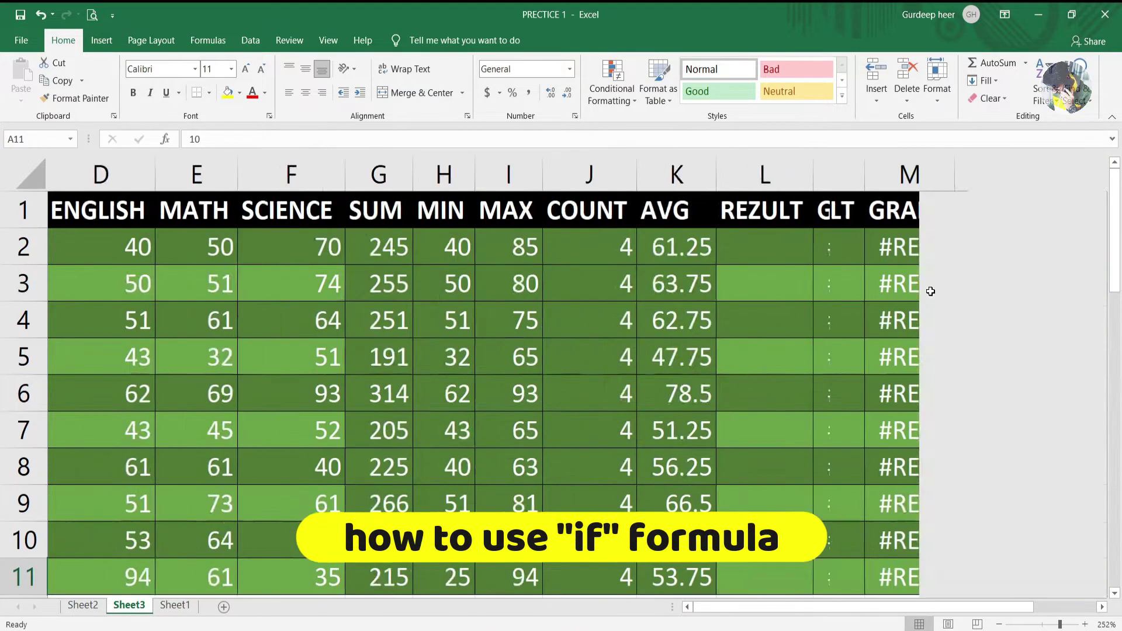
{"action": "scroll", "coordinate": [941, 289], "scroll_direction": "right", "scroll_amount": 2}
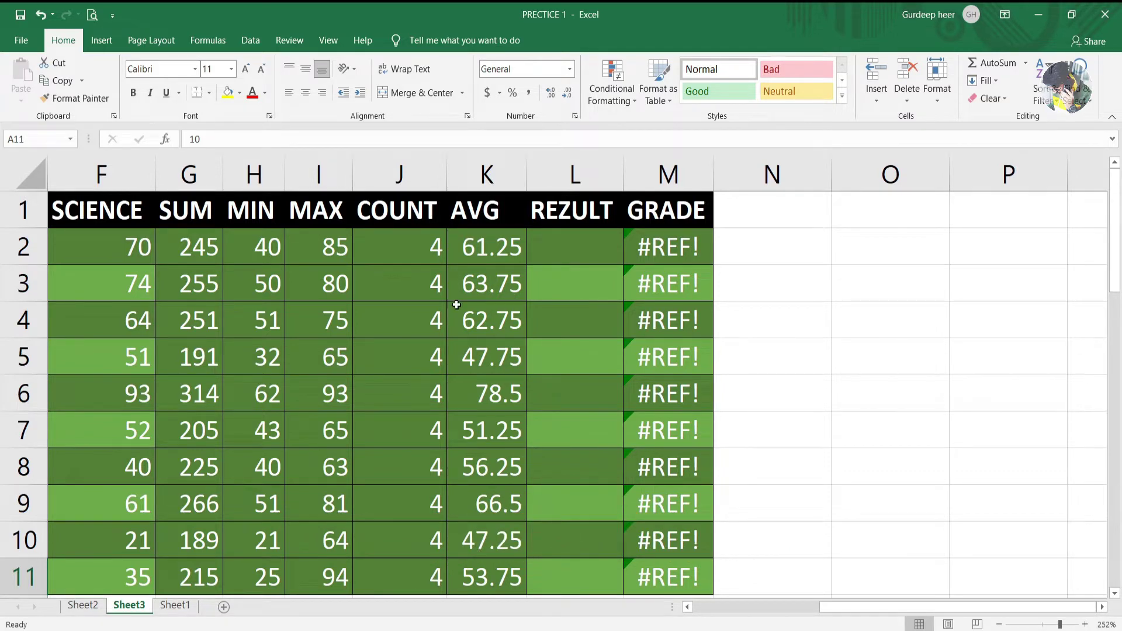
{"action": "scroll", "coordinate": [421, 315], "scroll_direction": "left", "scroll_amount": 1}
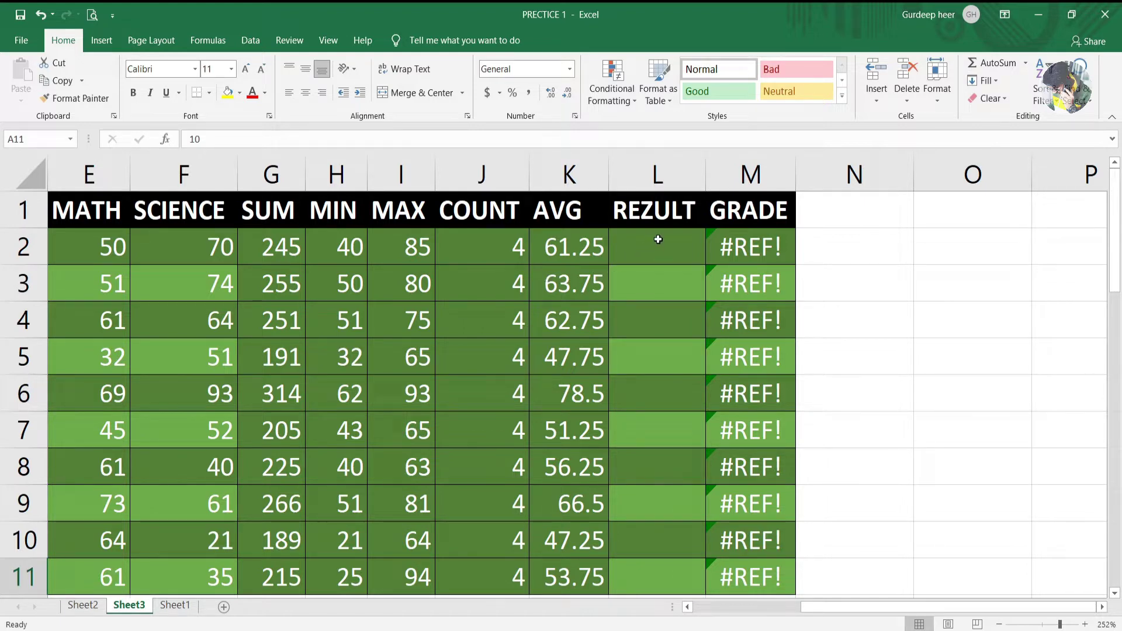
{"action": "scroll", "coordinate": [587, 275], "scroll_direction": "left", "scroll_amount": 2}
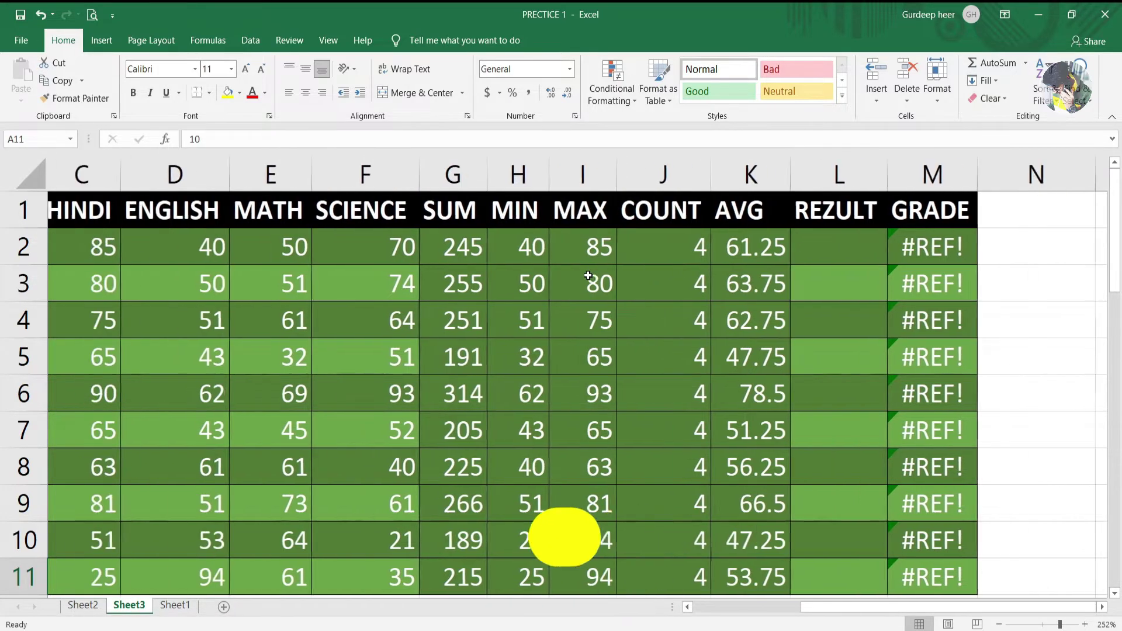
{"action": "scroll", "coordinate": [587, 275], "scroll_direction": "left", "scroll_amount": 1}
{"action": "scroll", "coordinate": [588, 275], "scroll_direction": "left", "scroll_amount": 1}
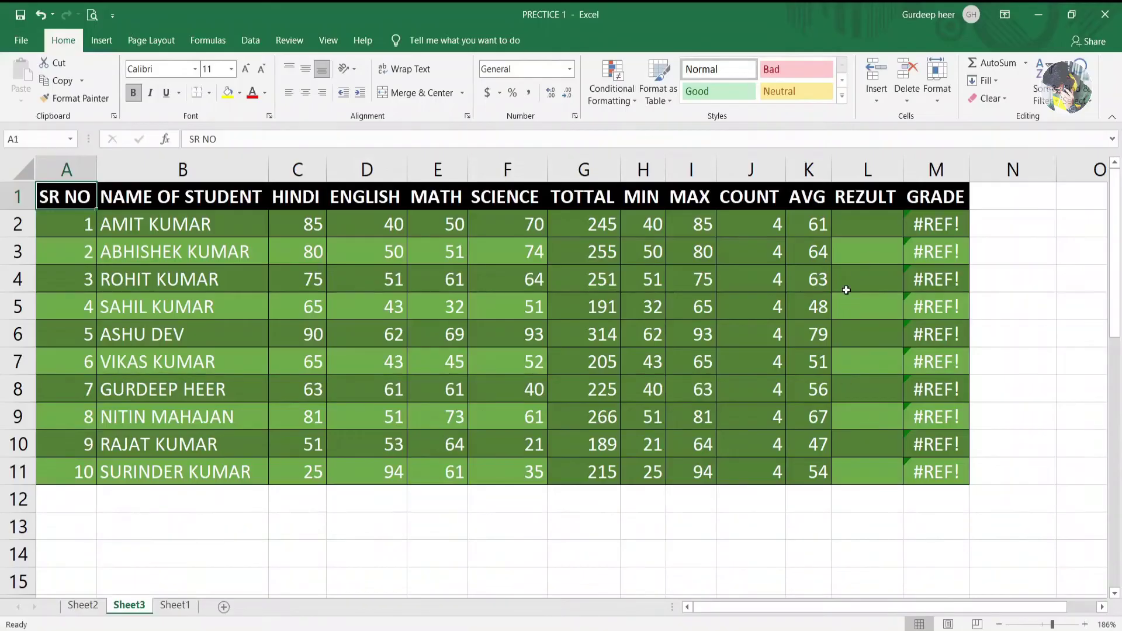
{"action": "scroll", "coordinate": [846, 290], "scroll_direction": "up", "scroll_amount": 5}
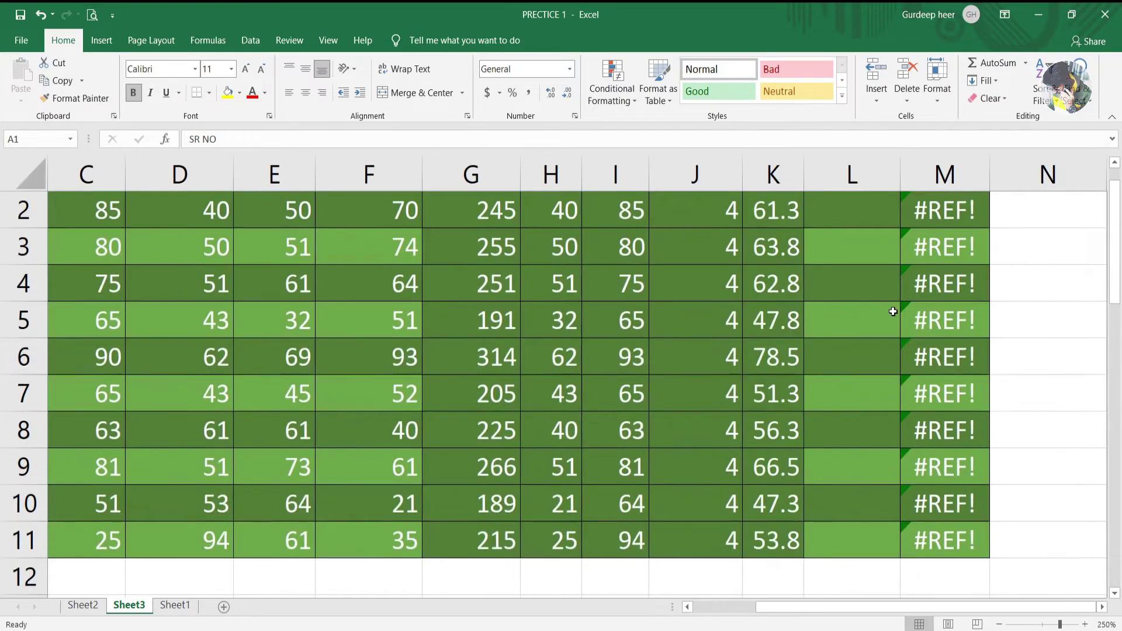
{"action": "scroll", "coordinate": [893, 312], "scroll_direction": "down", "scroll_amount": 4}
{"action": "scroll", "coordinate": [893, 312], "scroll_direction": "up", "scroll_amount": 6}
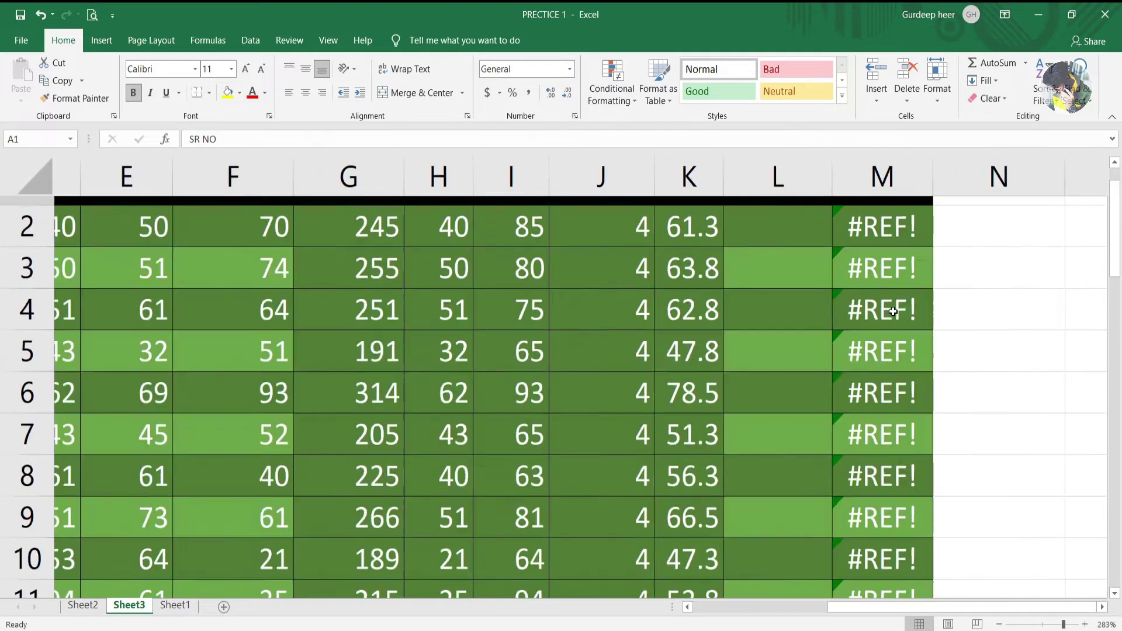
{"action": "scroll", "coordinate": [893, 312], "scroll_direction": "down", "scroll_amount": 2}
{"action": "scroll", "coordinate": [819, 291], "scroll_direction": "up", "scroll_amount": 1}
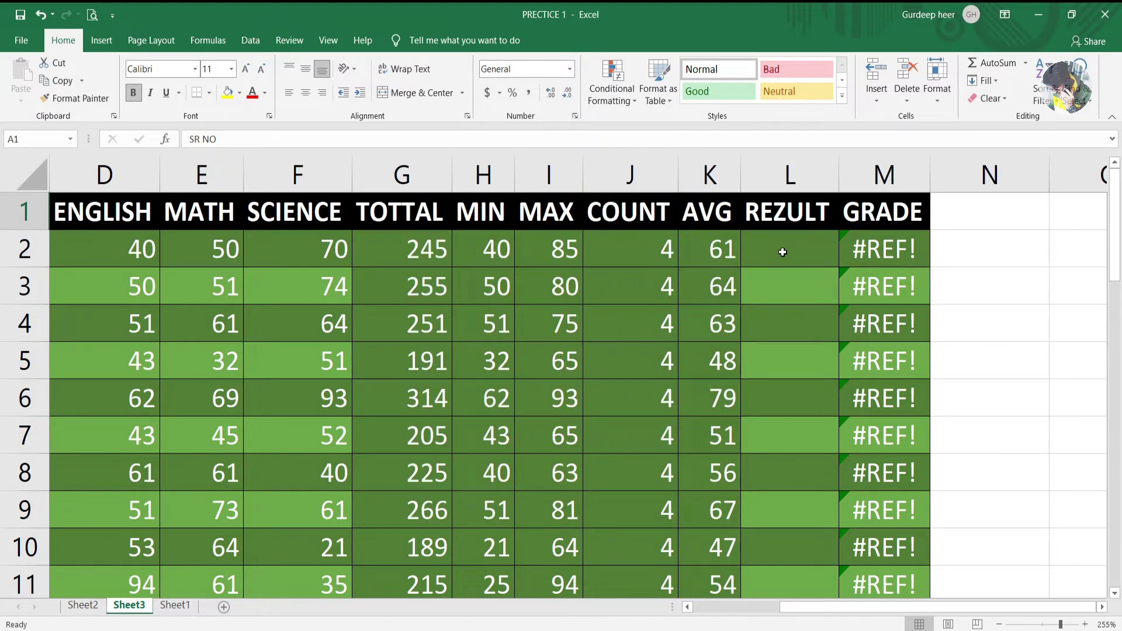
{"action": "scroll", "coordinate": [803, 313], "scroll_direction": "down", "scroll_amount": 1}
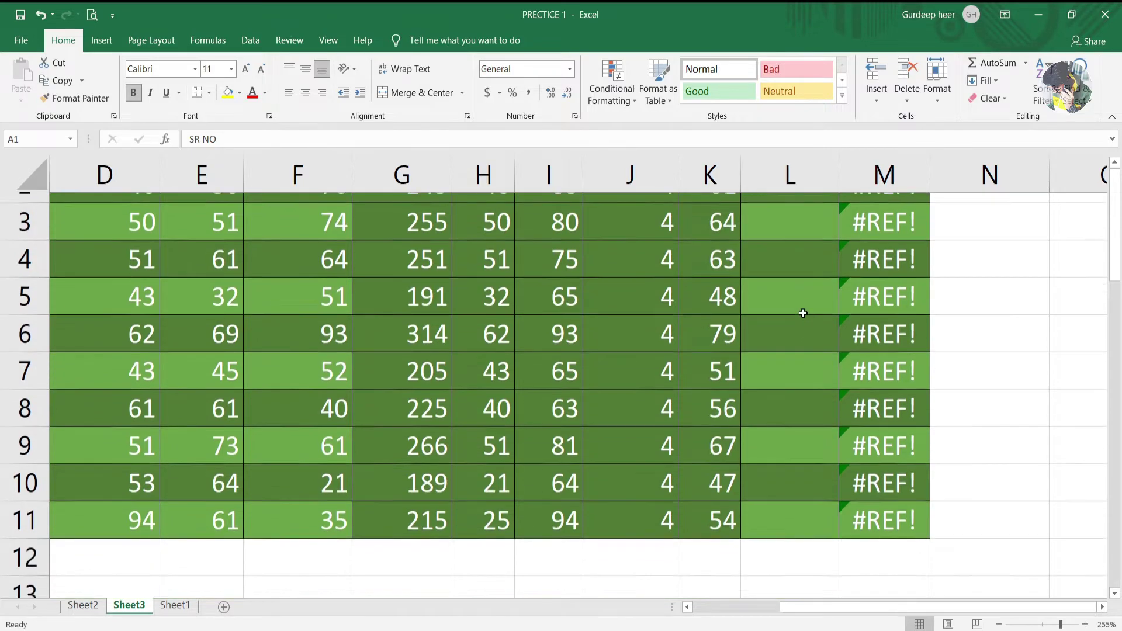
{"action": "scroll", "coordinate": [803, 313], "scroll_direction": "up", "scroll_amount": 1}
{"action": "scroll", "coordinate": [803, 313], "scroll_direction": "left", "scroll_amount": 1}
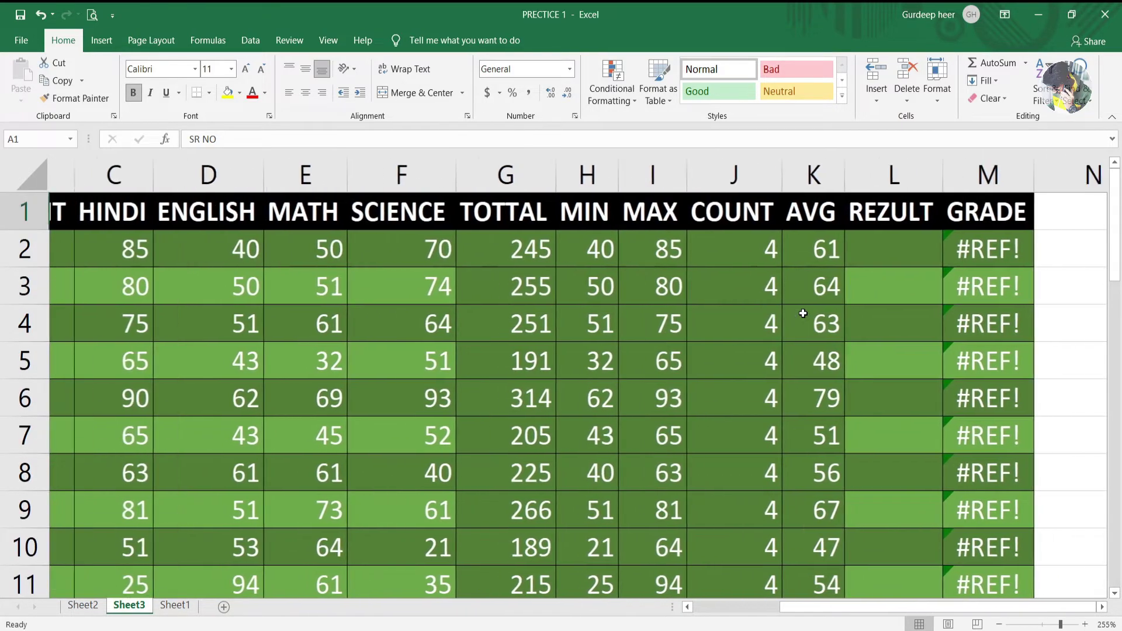
{"action": "scroll", "coordinate": [803, 313], "scroll_direction": "down", "scroll_amount": 5, "text": "ctrl"}
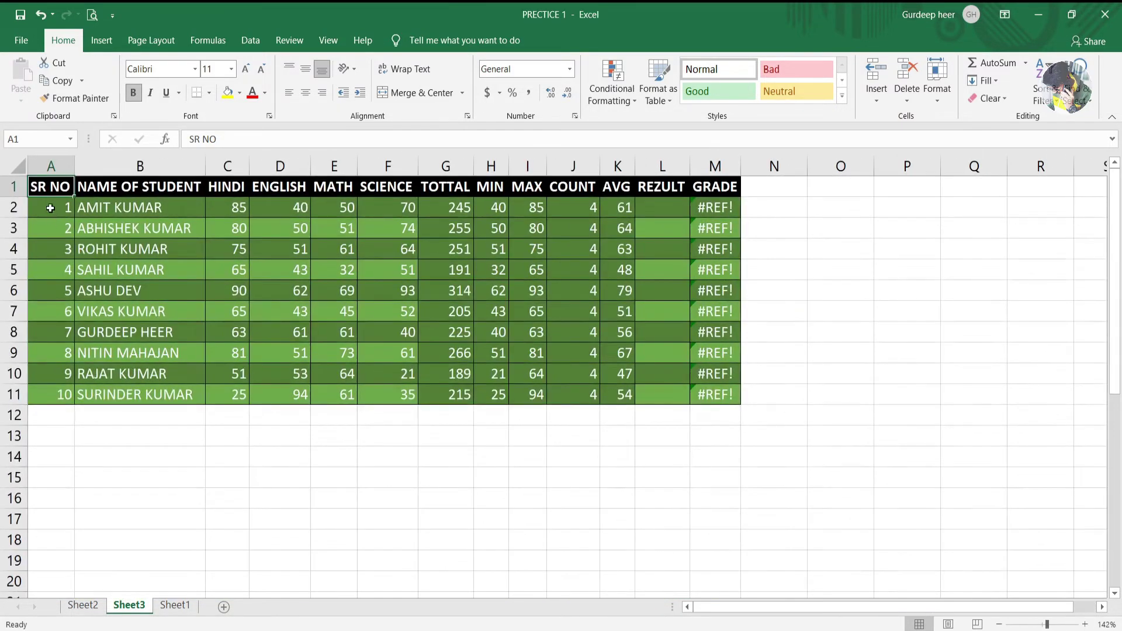
Copy the headers and first student's row to C13, keeping the source column widths
{"action": "mouse_move", "coordinate": [43, 188]}
{"action": "left_mouse_down"}
{"action": "mouse_move", "coordinate": [247, 199]}
{"action": "mouse_move", "coordinate": [239, 205]}
{"action": "left_mouse_up"}
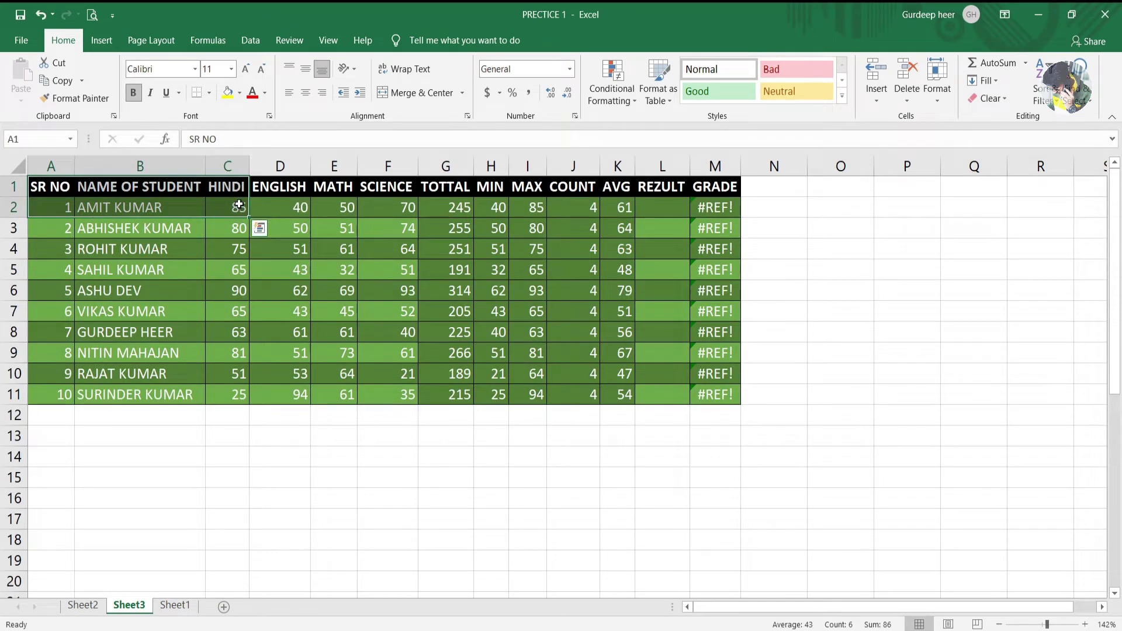
{"action": "key", "text": "ctrl+c"}
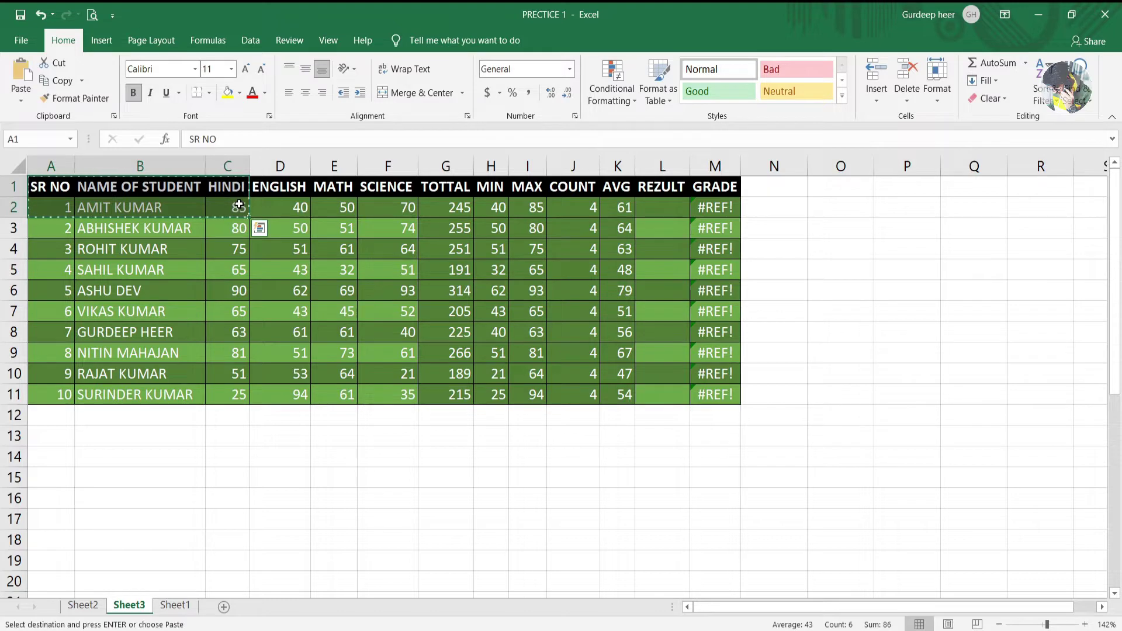
{"action": "left_click", "coordinate": [228, 444]}
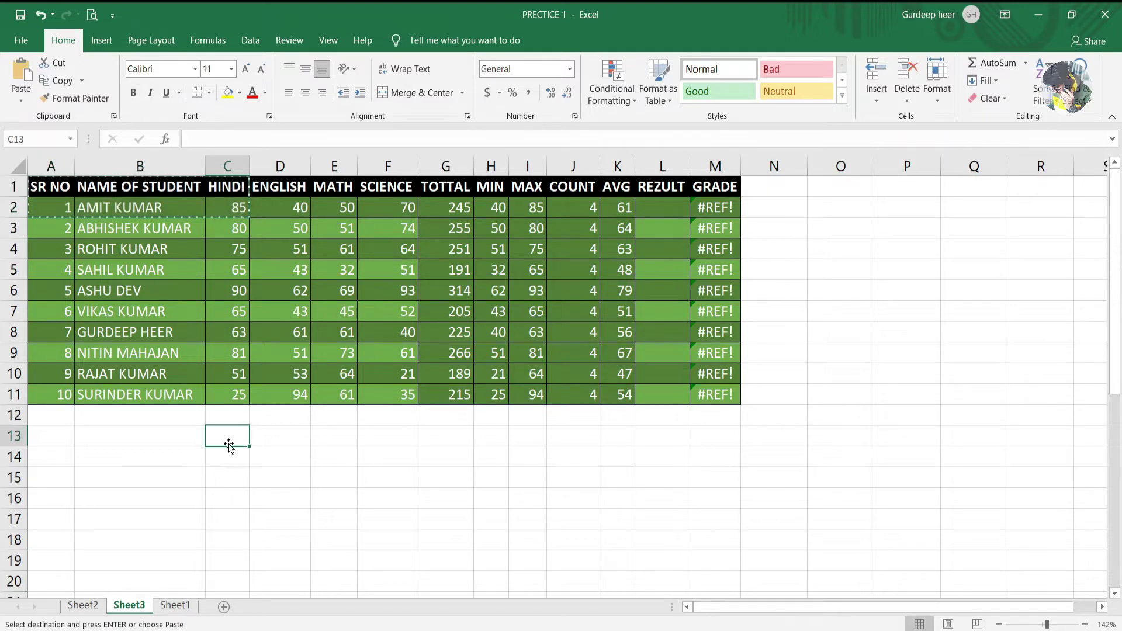
{"action": "key", "text": "ctrl+v"}
{"action": "left_click", "coordinate": [413, 495]}
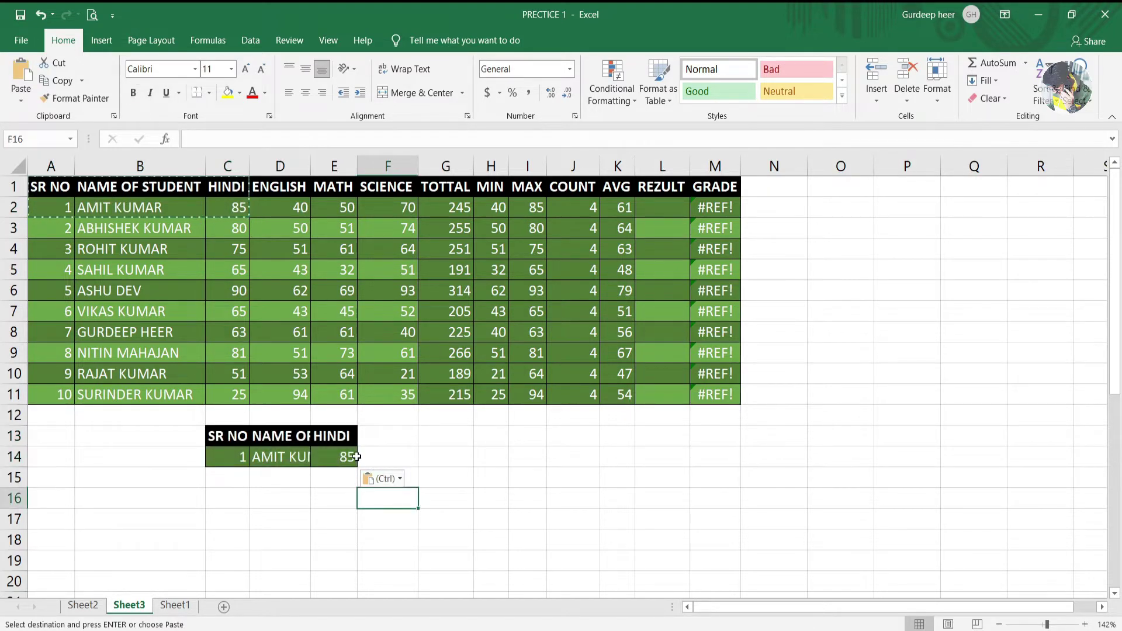
{"action": "scroll", "coordinate": [380, 456], "scroll_direction": "up", "scroll_amount": 5, "text": "ctrl"}
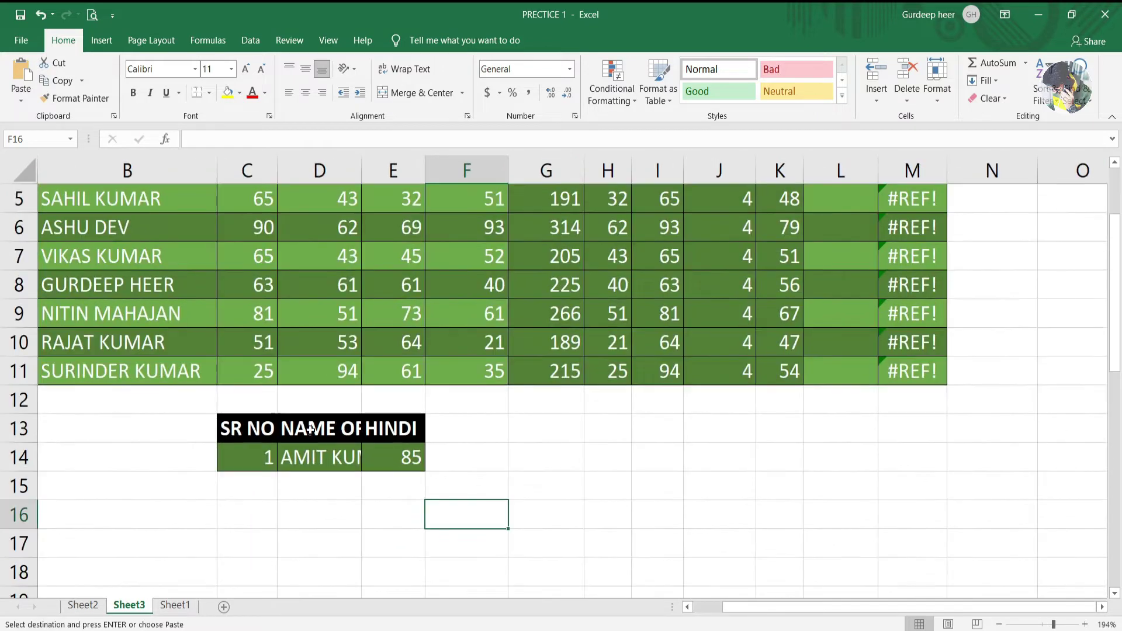
{"action": "left_click_drag", "start_coordinate": [365, 432], "coordinate": [257, 461]}
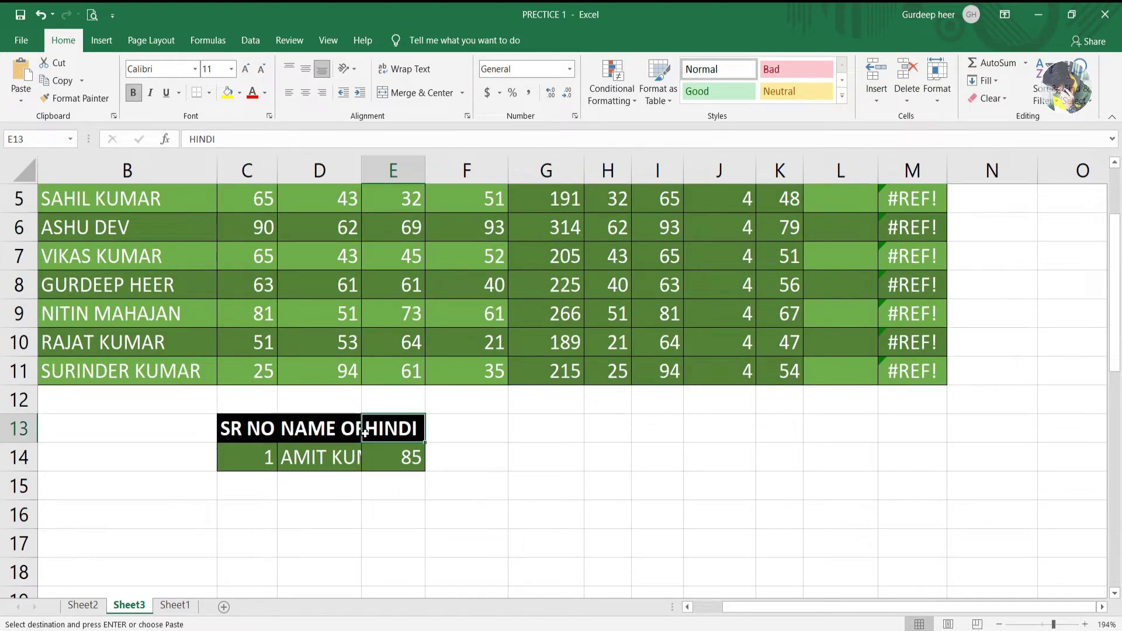
{"action": "key", "text": "alt+h"}
{"action": "key", "text": "v"}
{"action": "key", "text": "w"}
{"action": "left_click", "coordinate": [576, 458]}
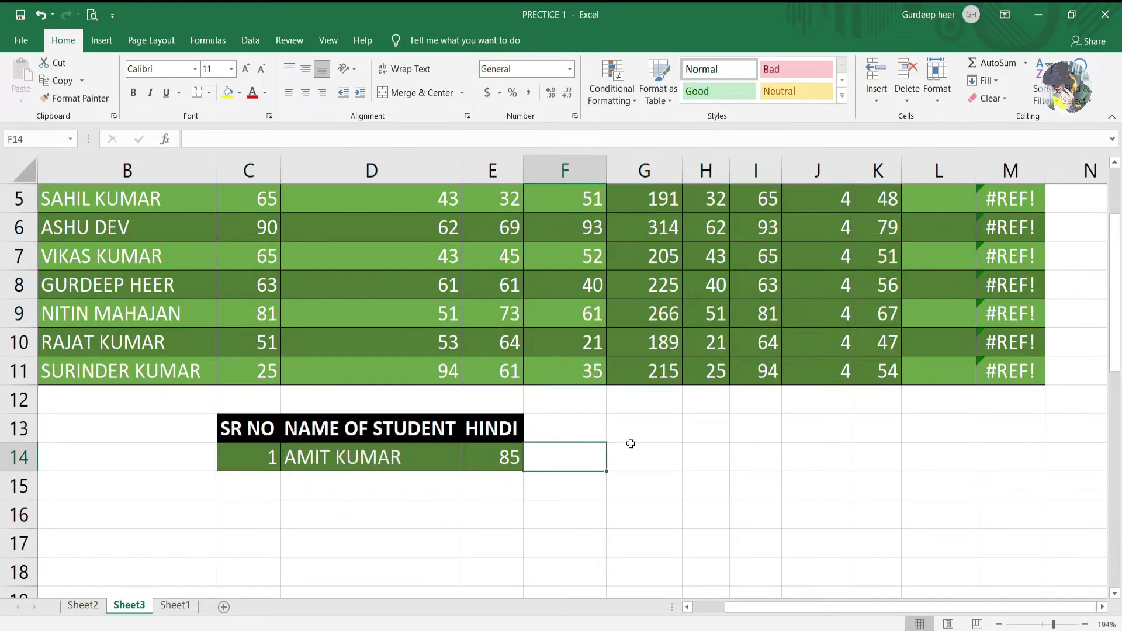
Enter the heading 'rezult' in G13
{"action": "left_click", "coordinate": [647, 435]}
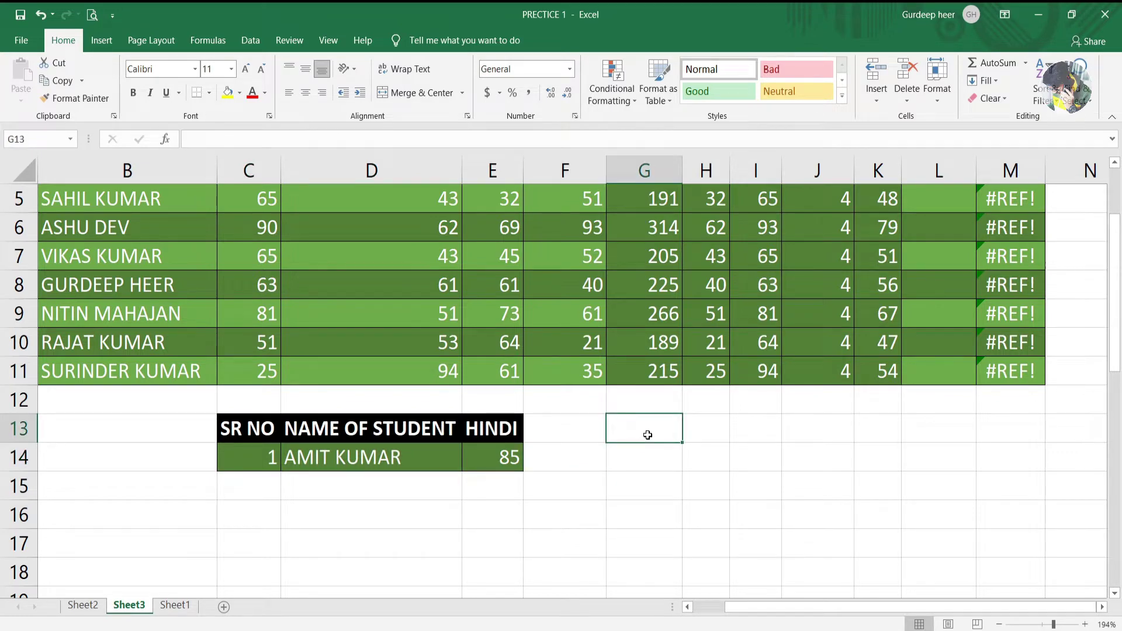
{"action": "type", "text": "rezult"}
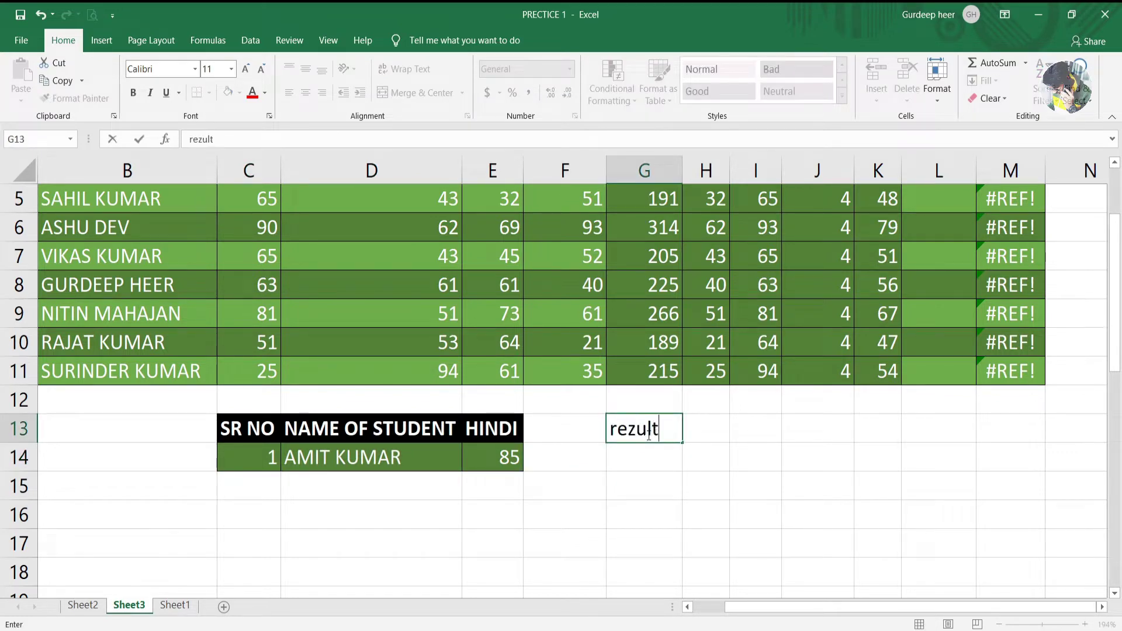
{"action": "left_click", "coordinate": [645, 466]}
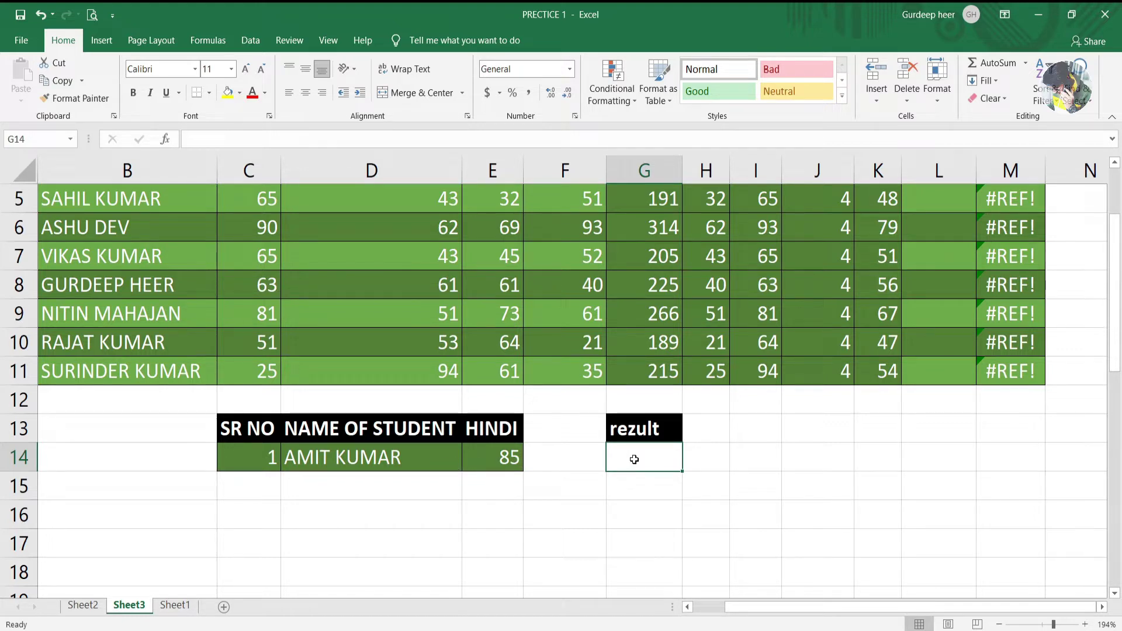
Enter =IF(E14>=35,"pass","fail") in G14, which shows pass for the 85 mark
{"action": "type", "text": "="}
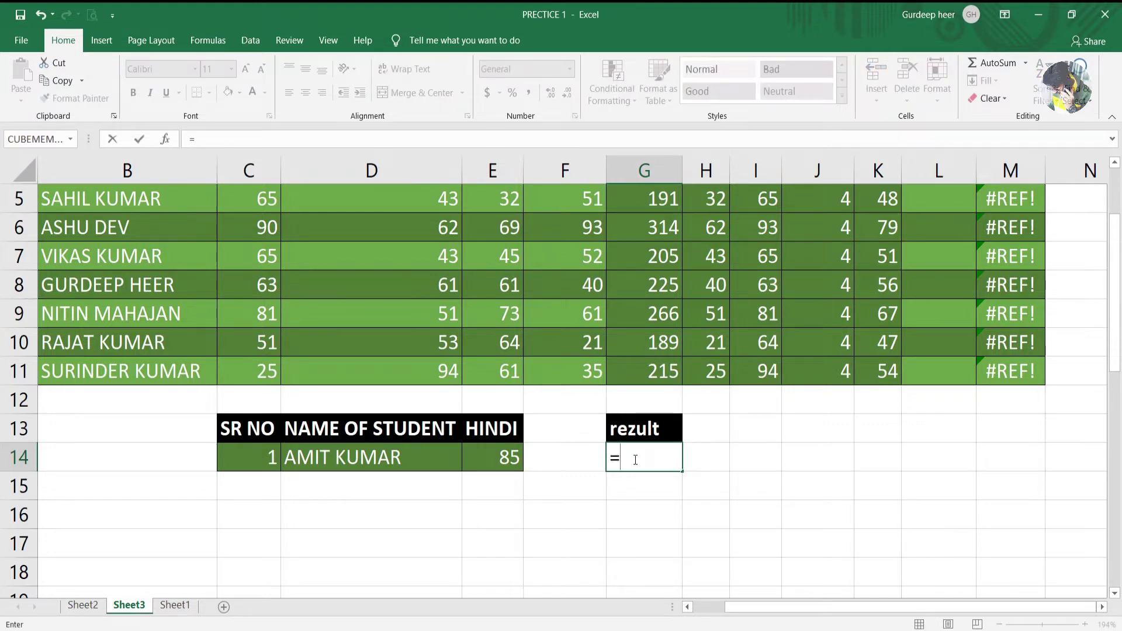
{"action": "type", "text": "if"}
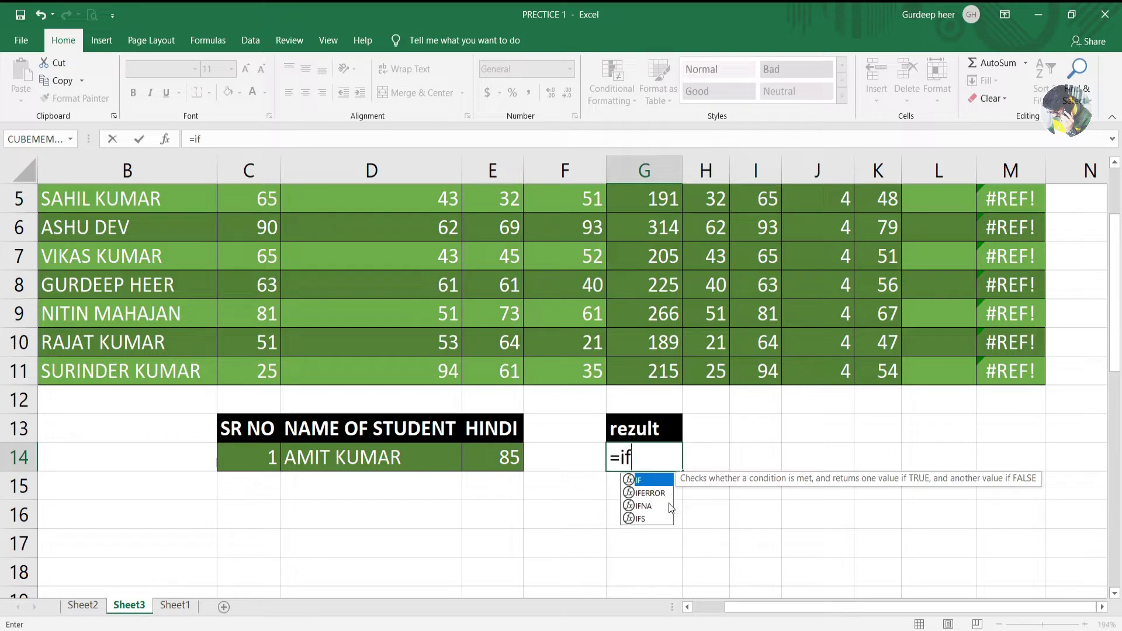
{"action": "key", "text": "Down"}
{"action": "key", "text": "Down"}
{"action": "key", "text": "Down"}
{"action": "key", "text": "Up"}
{"action": "key", "text": "Up"}
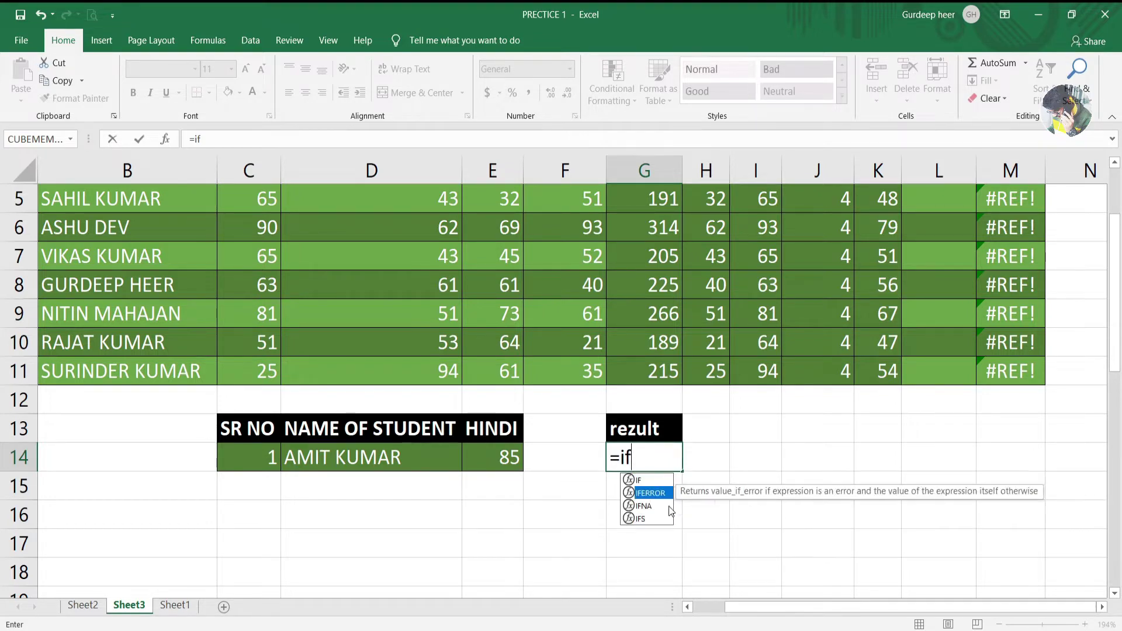
{"action": "key", "text": "Up"}
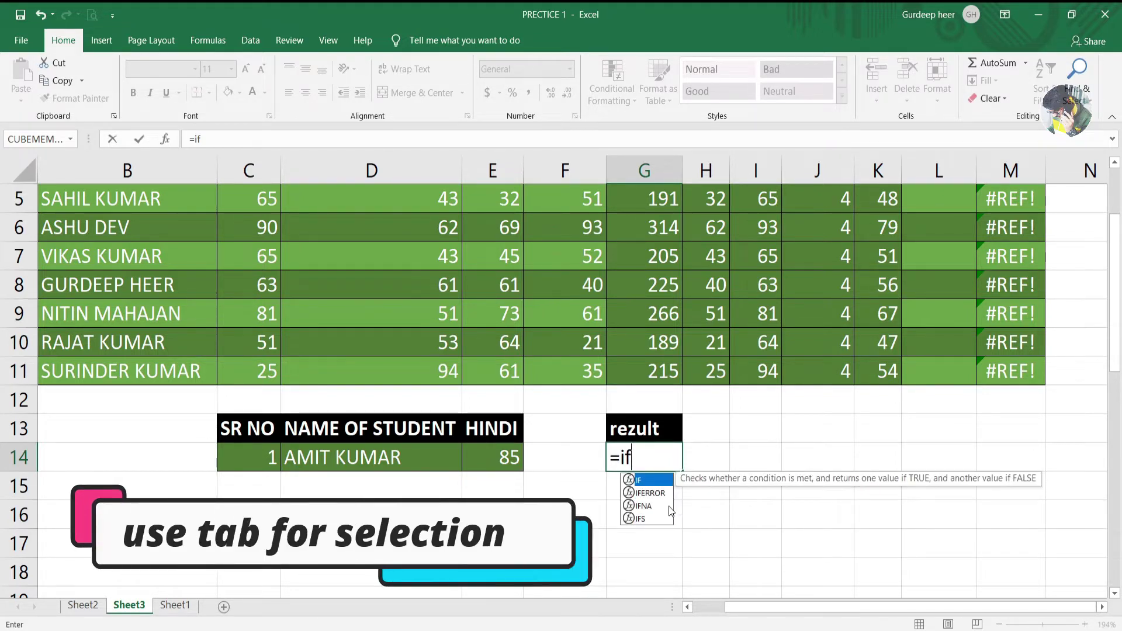
{"action": "key", "text": "Tab"}
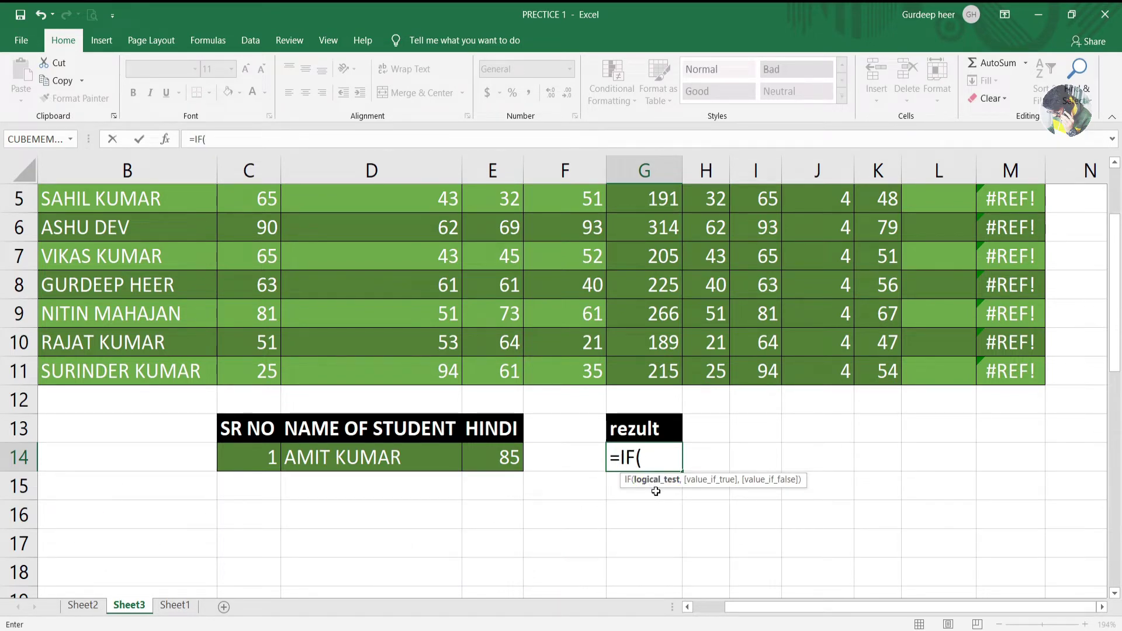
{"action": "left_click", "coordinate": [506, 465]}
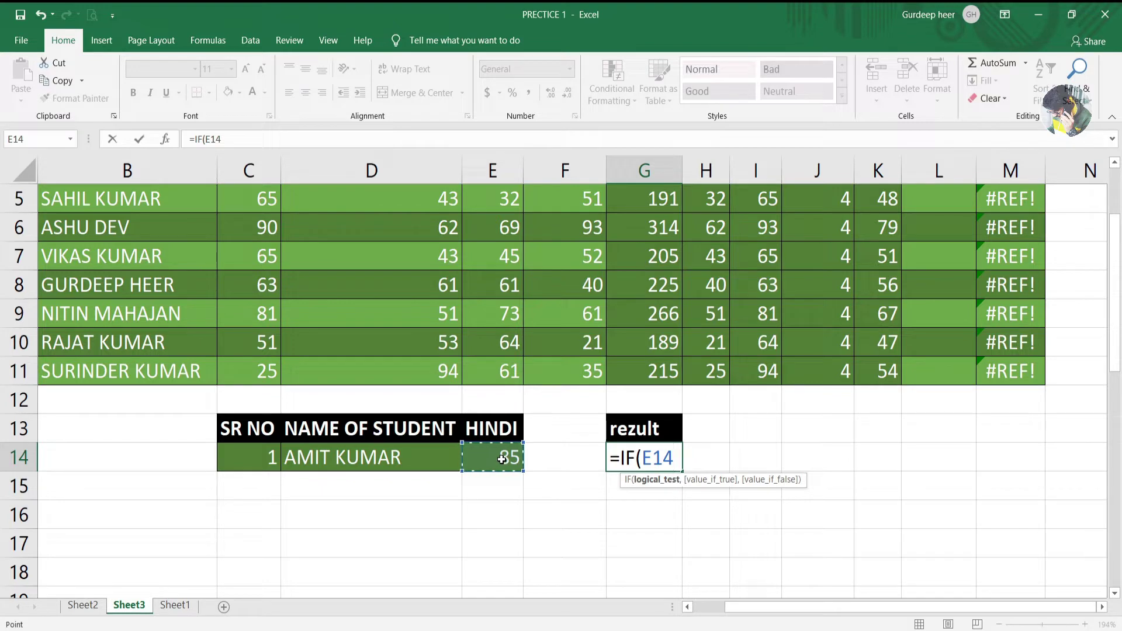
{"action": "type", "text": ">"}
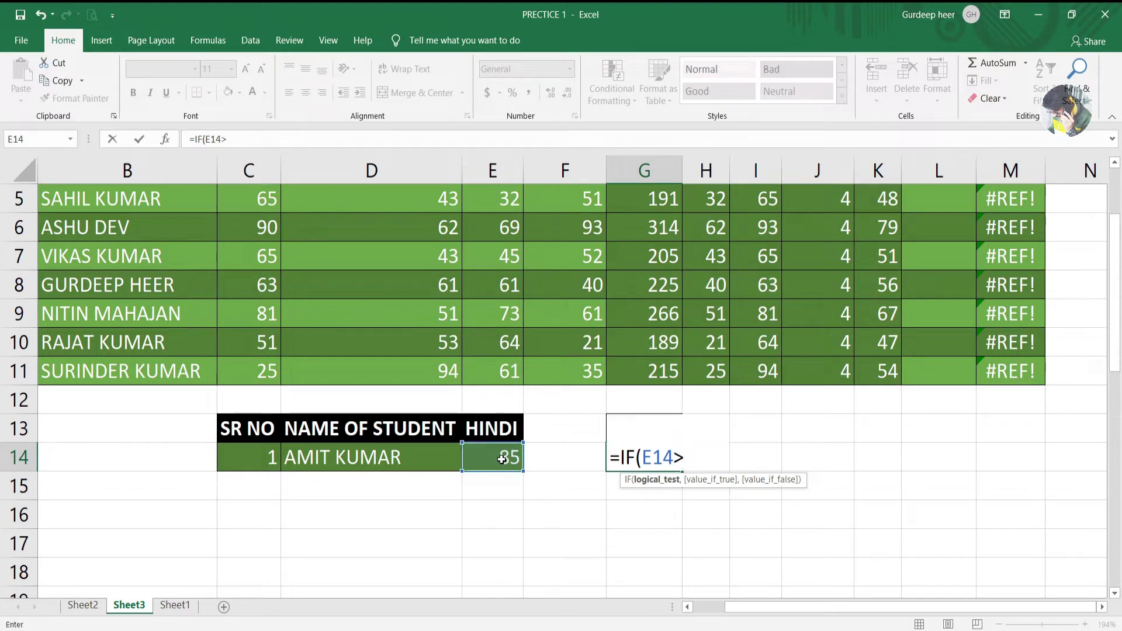
{"action": "type", "text": "=3"}
{"action": "type", "text": "5"}
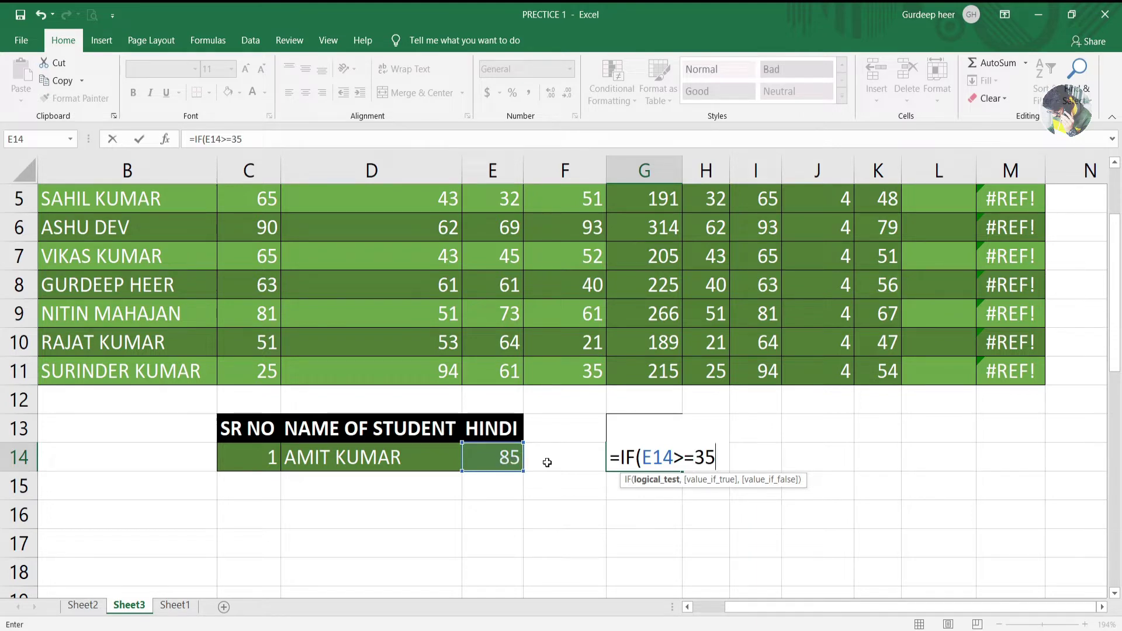
{"action": "type", "text": ","}
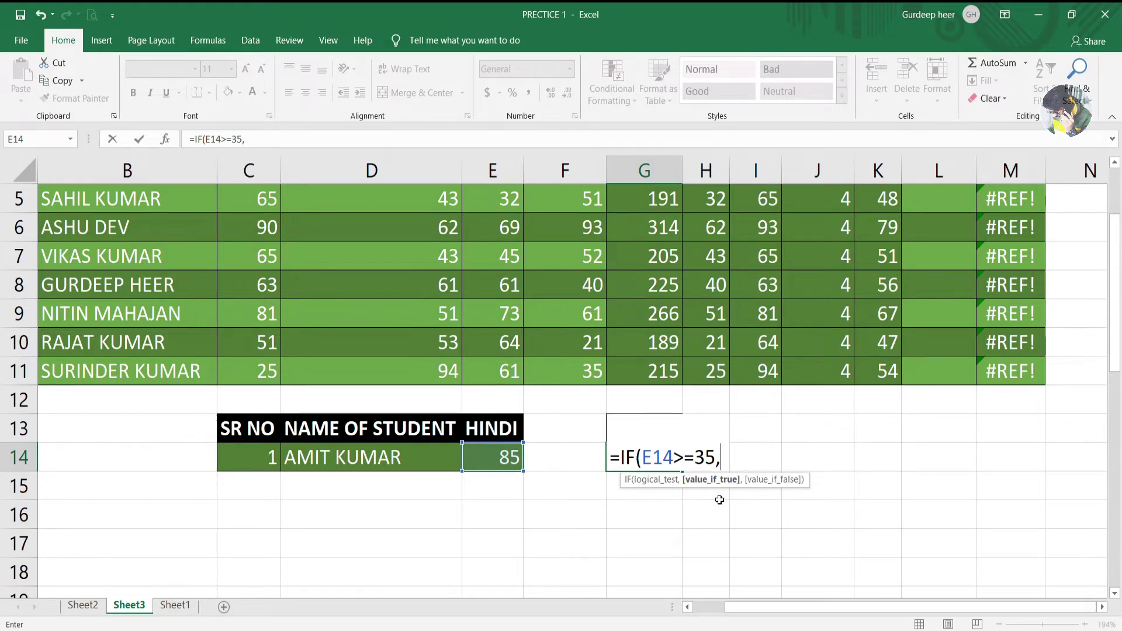
{"action": "type", "text": "\""}
{"action": "type", "text": "pass"}
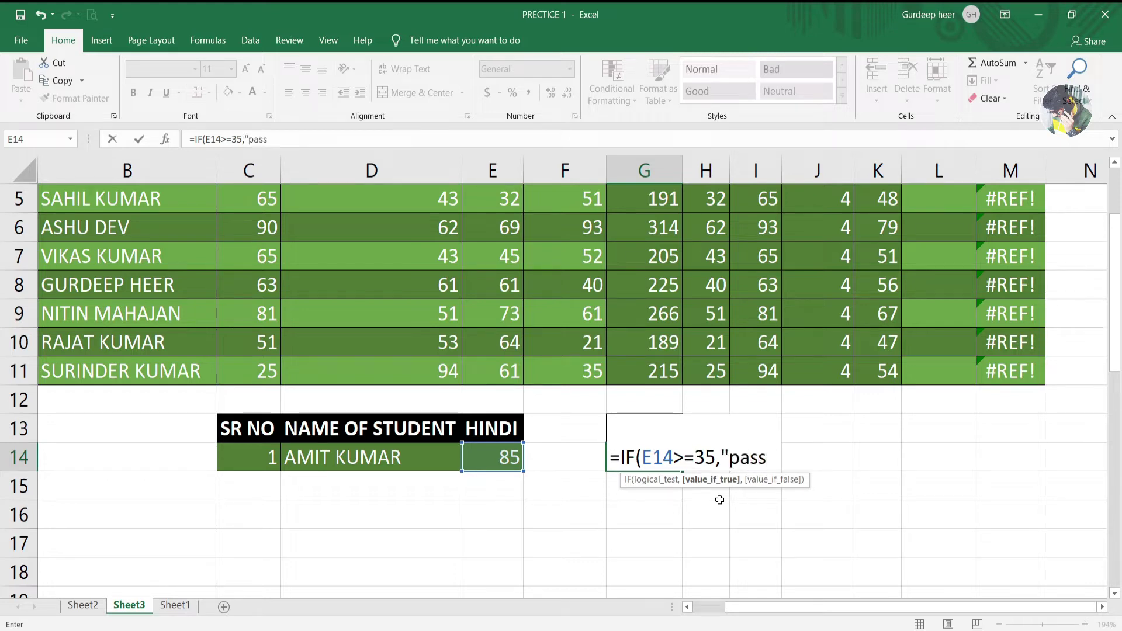
{"action": "type", "text": "\""}
{"action": "type", "text": ","}
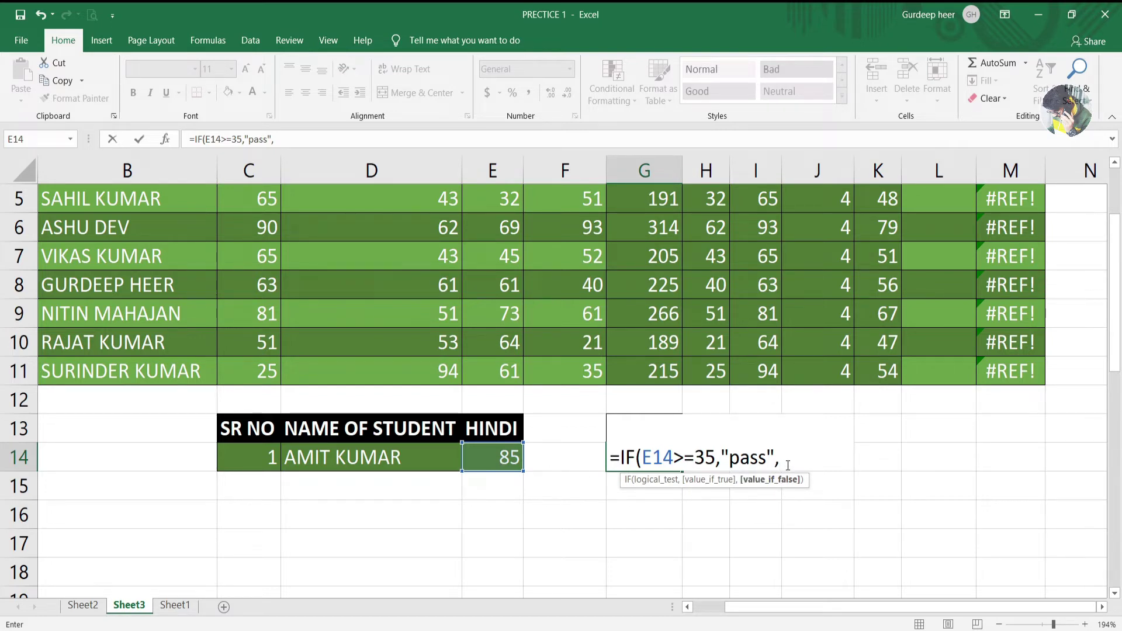
{"action": "type", "text": "\""}
{"action": "type", "text": "fail"}
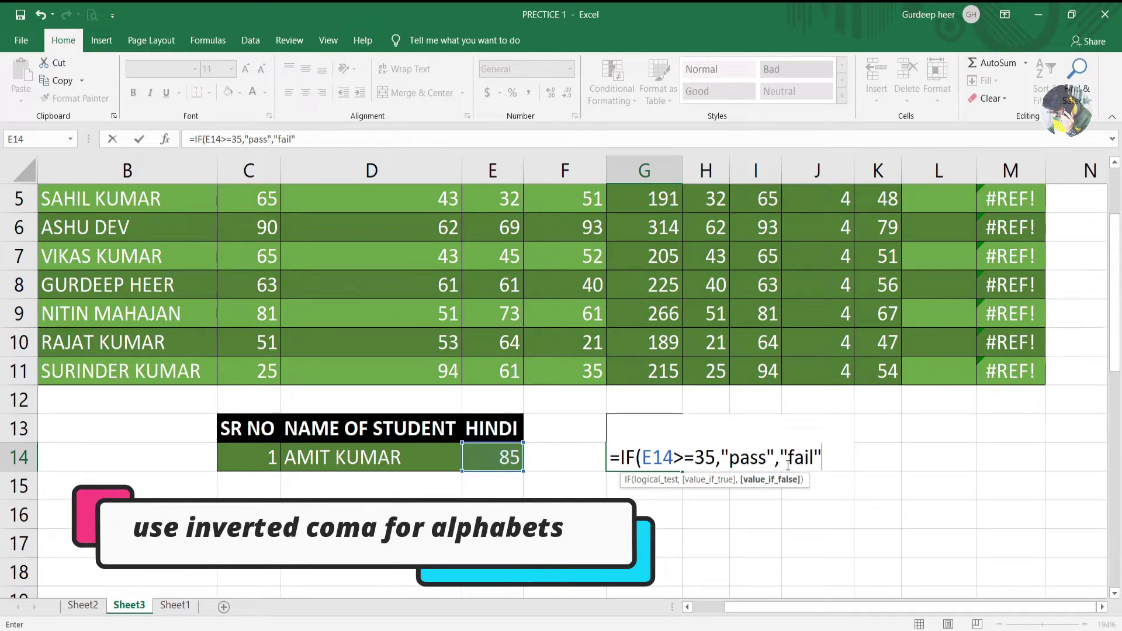
{"action": "key", "text": "Return"}
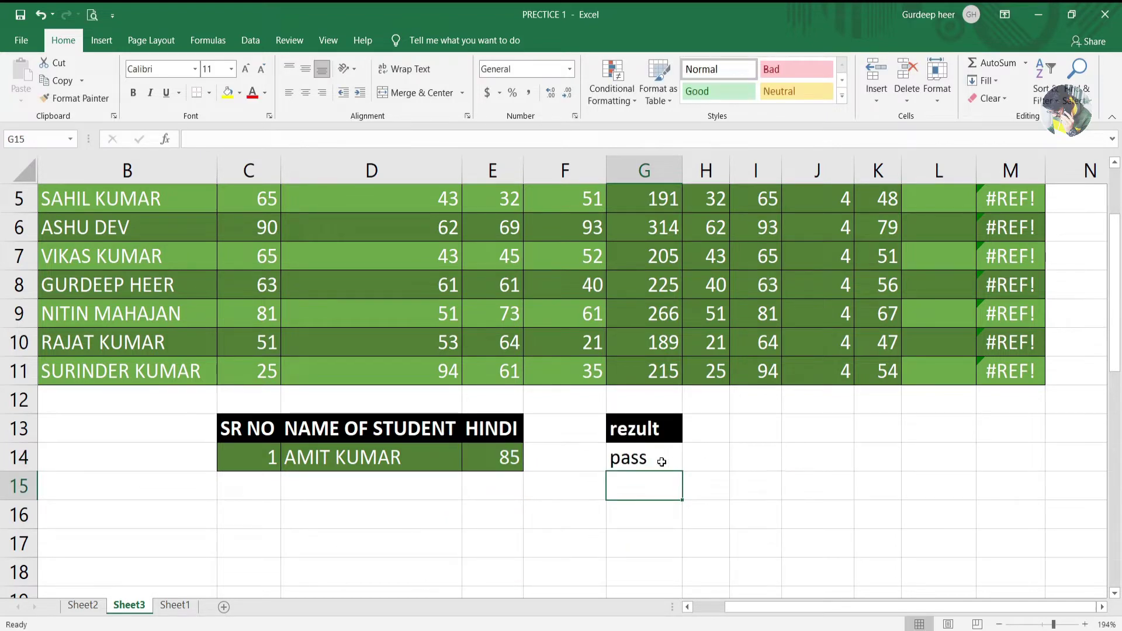
{"action": "left_click", "coordinate": [650, 461]}
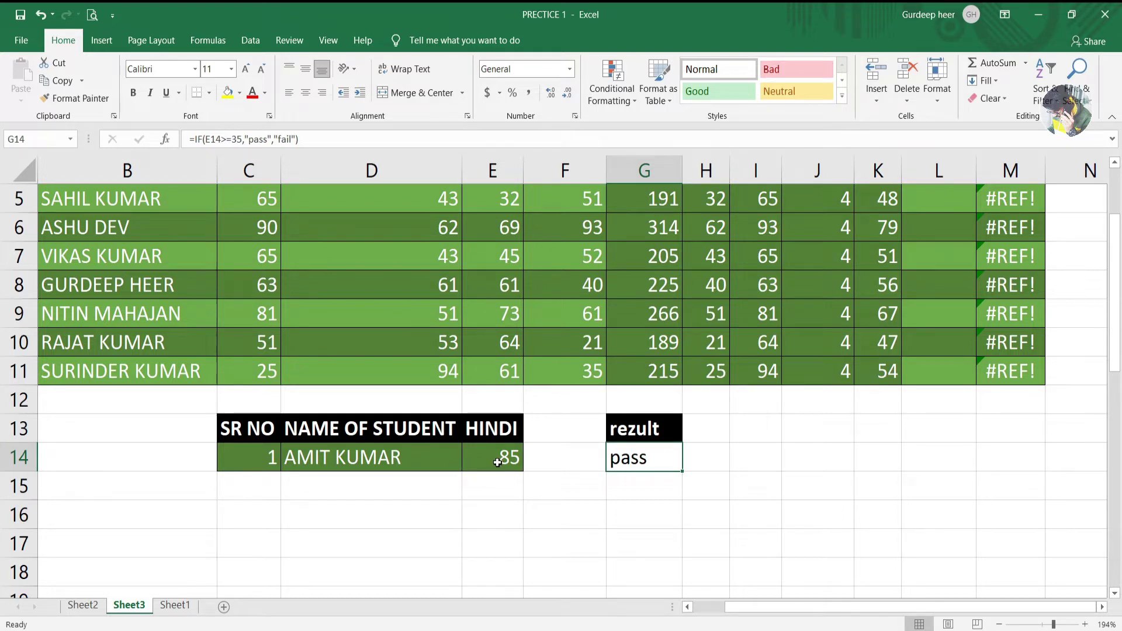
{"action": "double_click", "coordinate": [666, 459]}
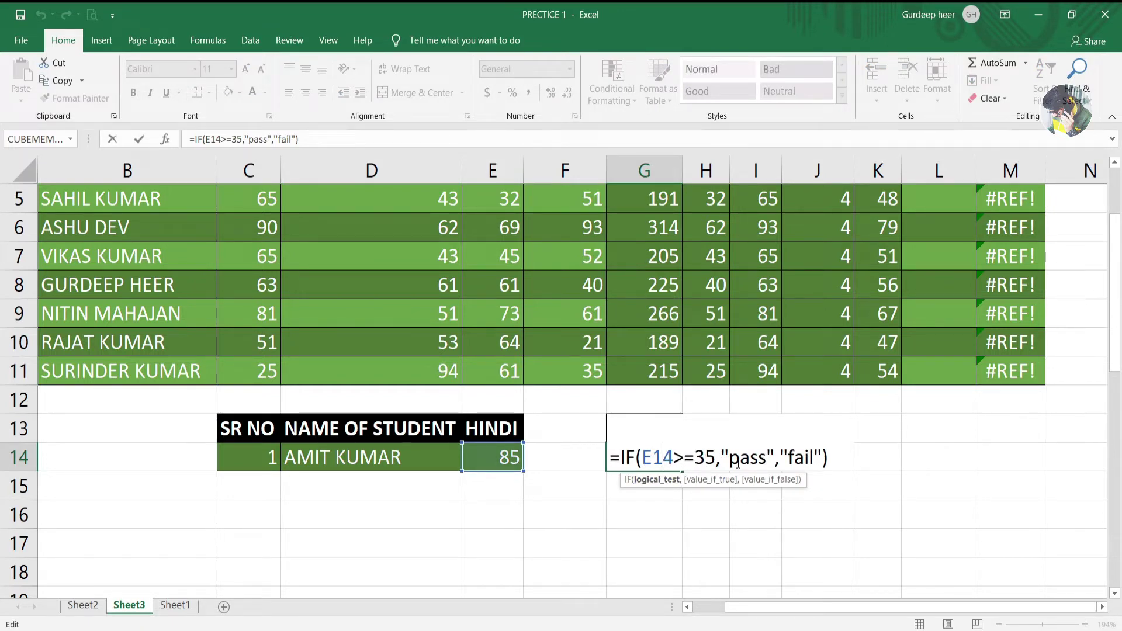
{"action": "key", "text": "Return"}
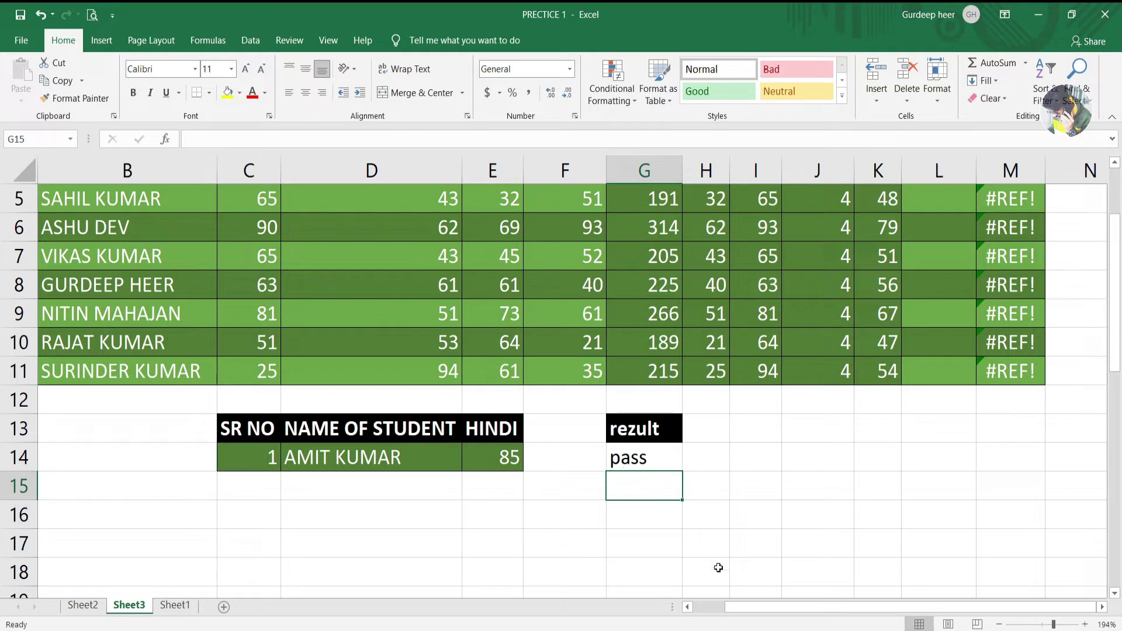
{"action": "scroll", "coordinate": [770, 482], "scroll_direction": "up", "scroll_amount": 2}
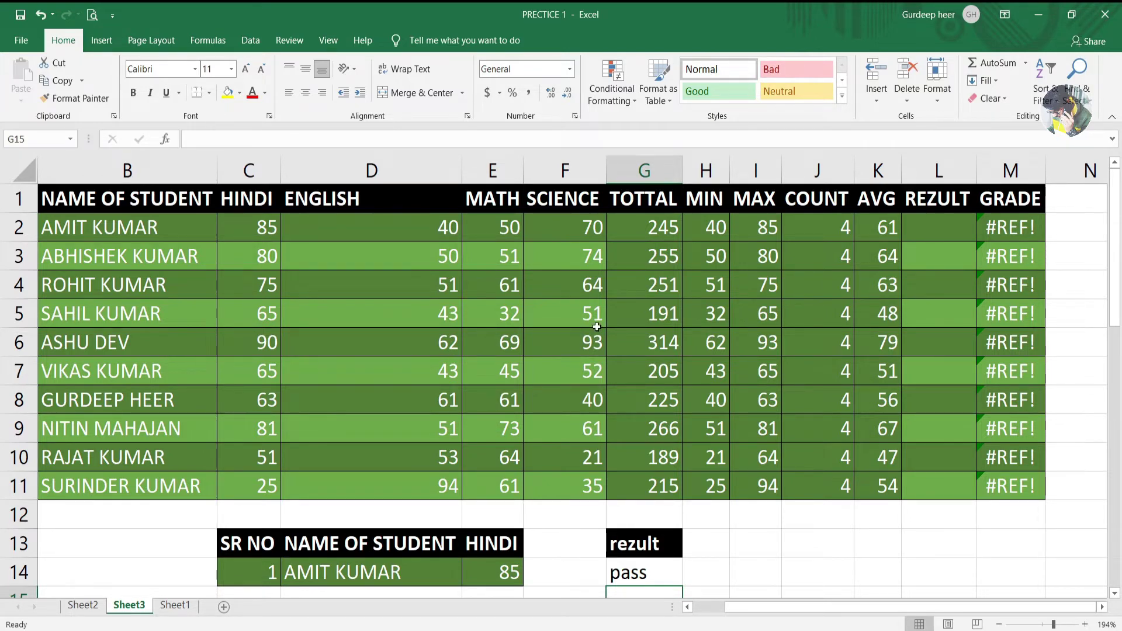
In L2 under REZULT, start the formula =IF(AND( for the first student
{"action": "left_click", "coordinate": [930, 231]}
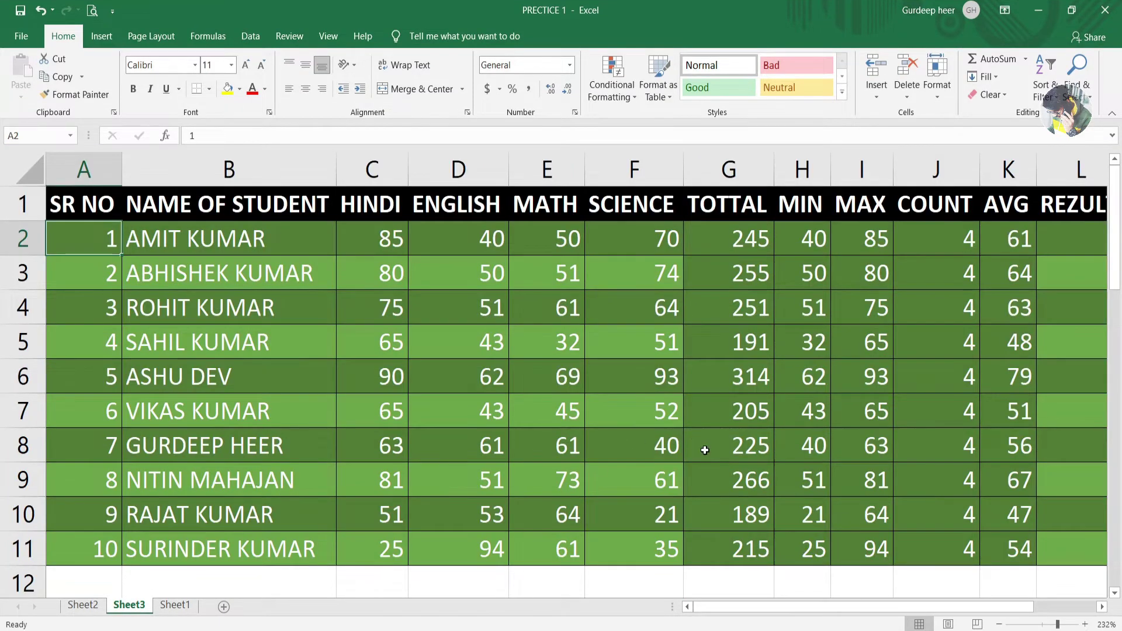
{"action": "scroll", "coordinate": [705, 450], "scroll_direction": "right", "scroll_amount": 2}
{"action": "scroll", "coordinate": [705, 447], "scroll_direction": "up", "scroll_amount": 5}
{"action": "scroll", "coordinate": [761, 402], "scroll_direction": "down", "scroll_amount": 1}
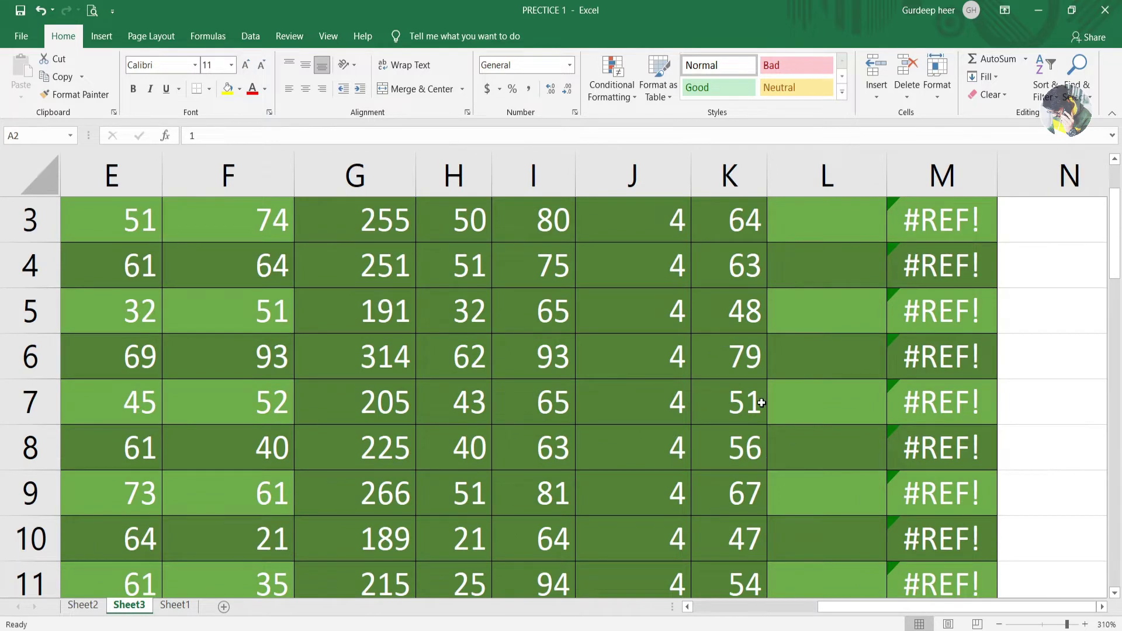
{"action": "scroll", "coordinate": [817, 267], "scroll_direction": "up", "scroll_amount": 1}
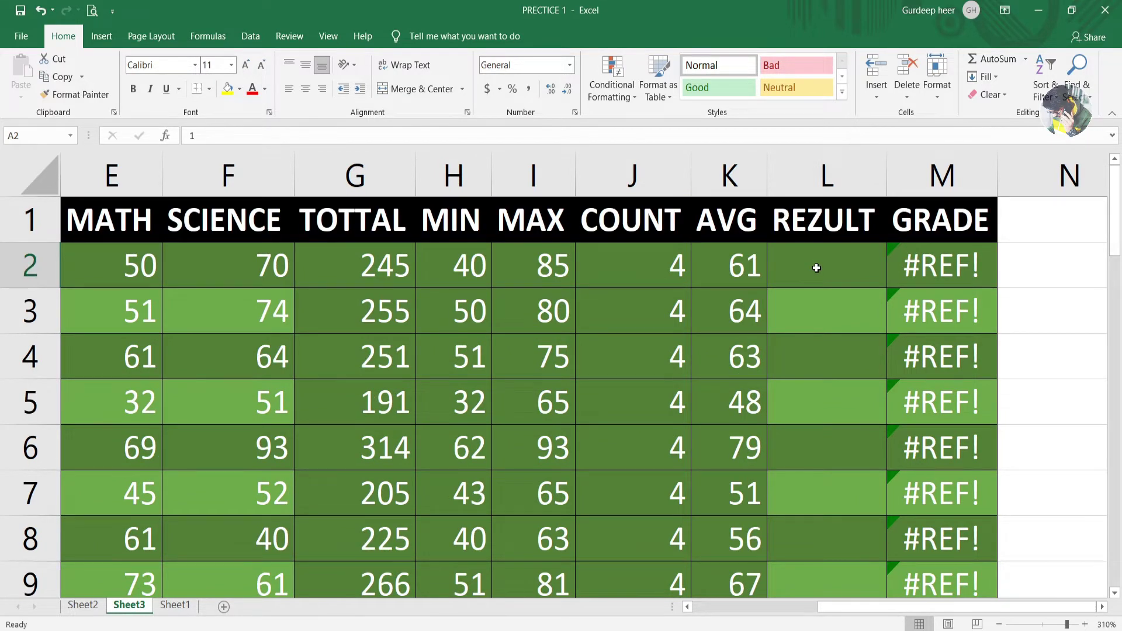
{"action": "left_click", "coordinate": [823, 280]}
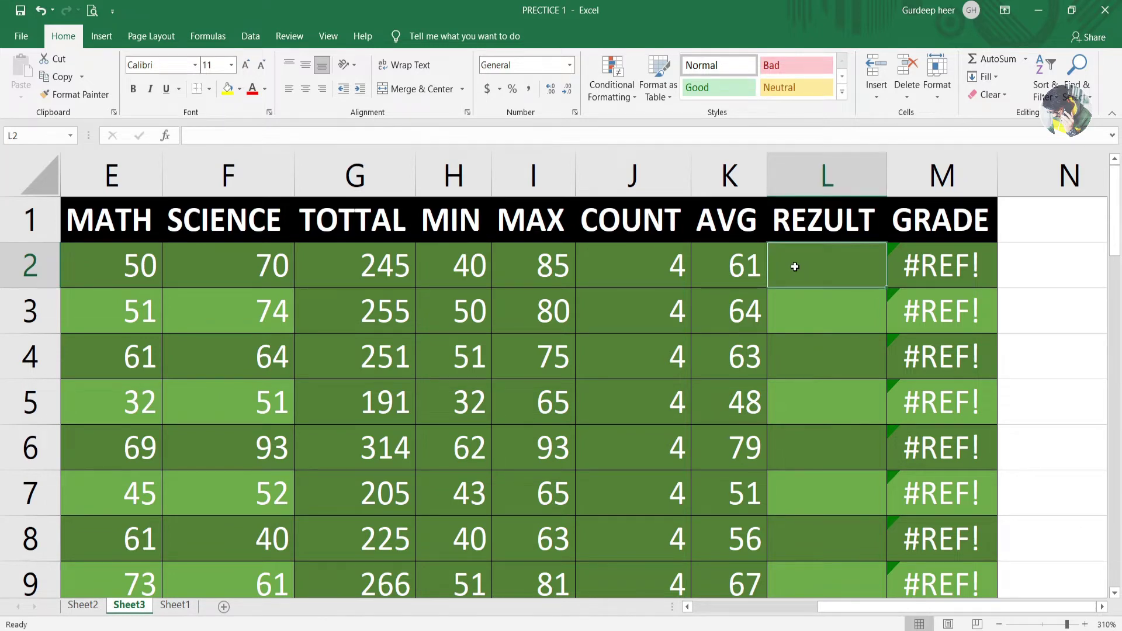
{"action": "type", "text": "="}
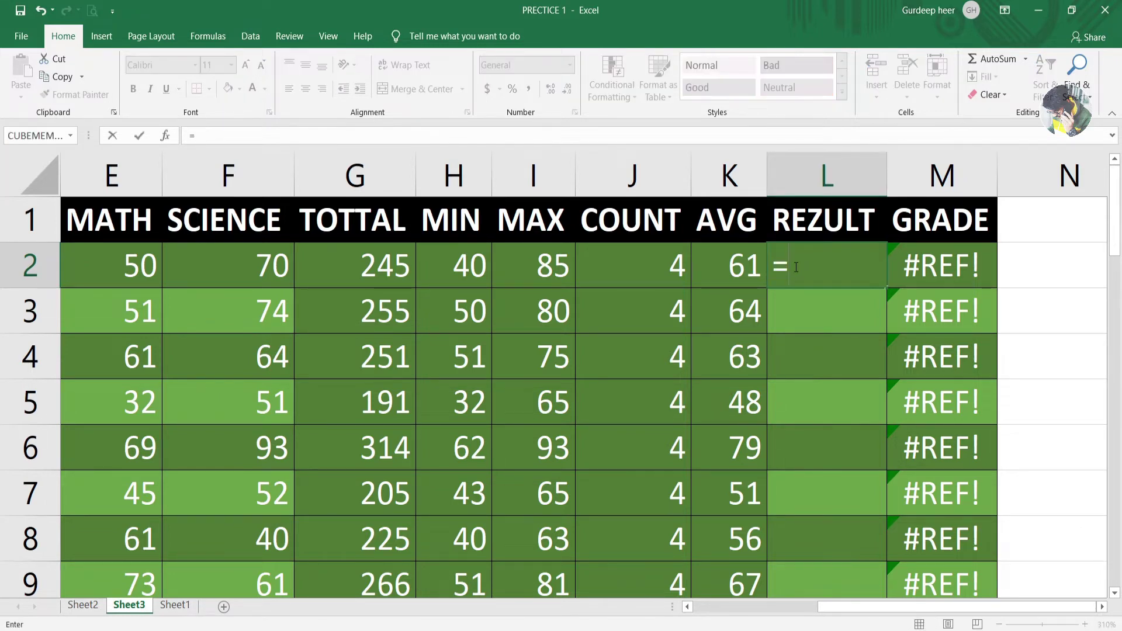
{"action": "type", "text": "if"}
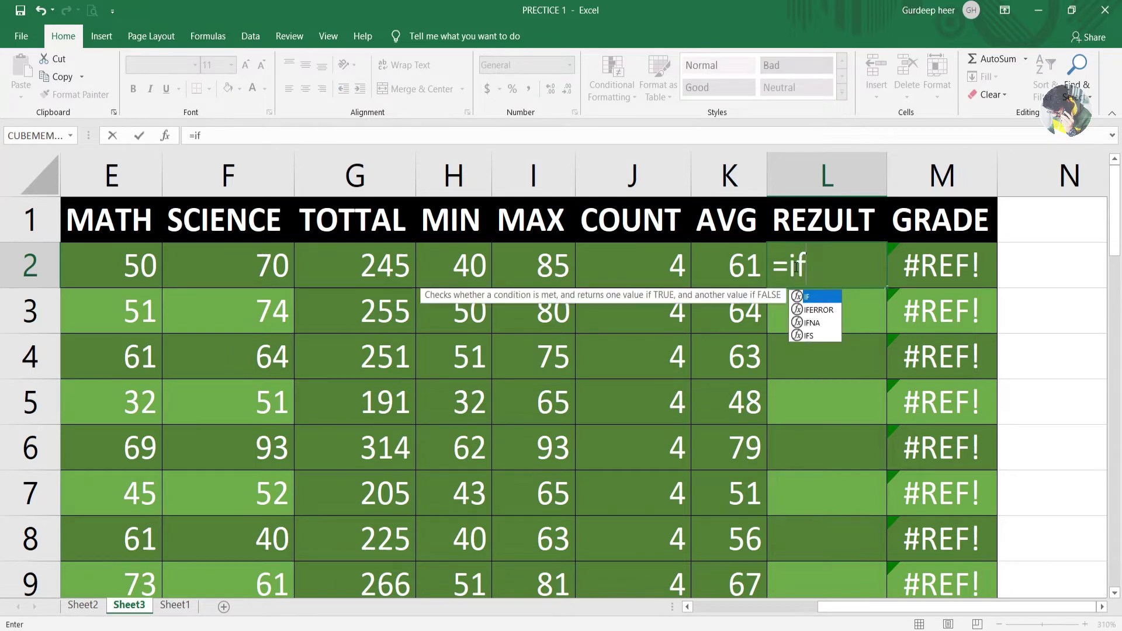
{"action": "key", "text": "Tab"}
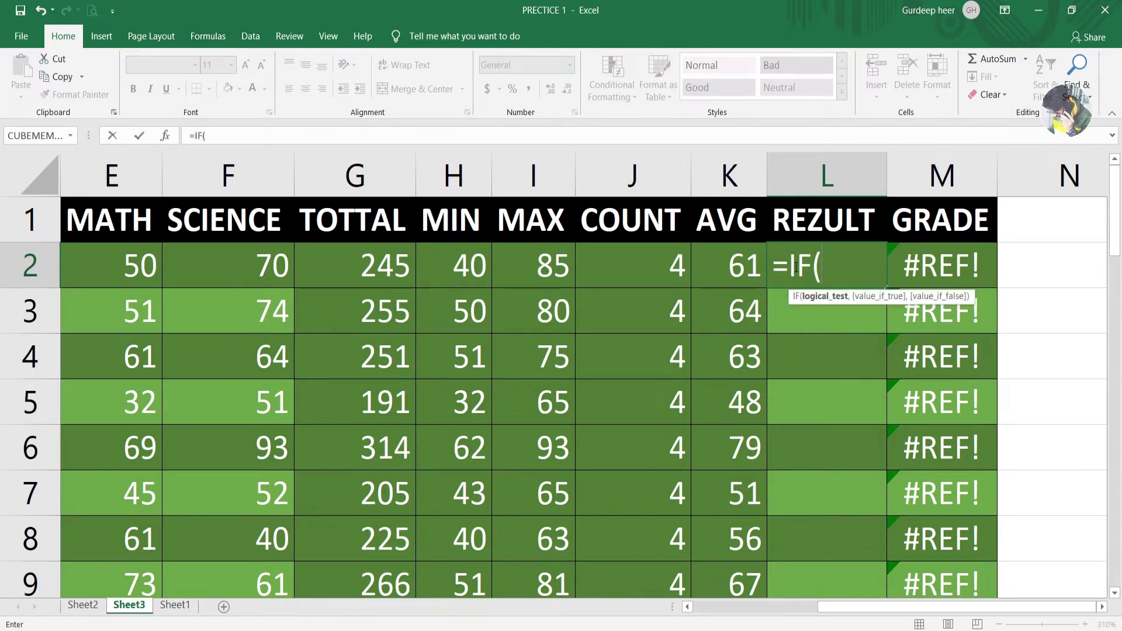
{"action": "type", "text": "an"}
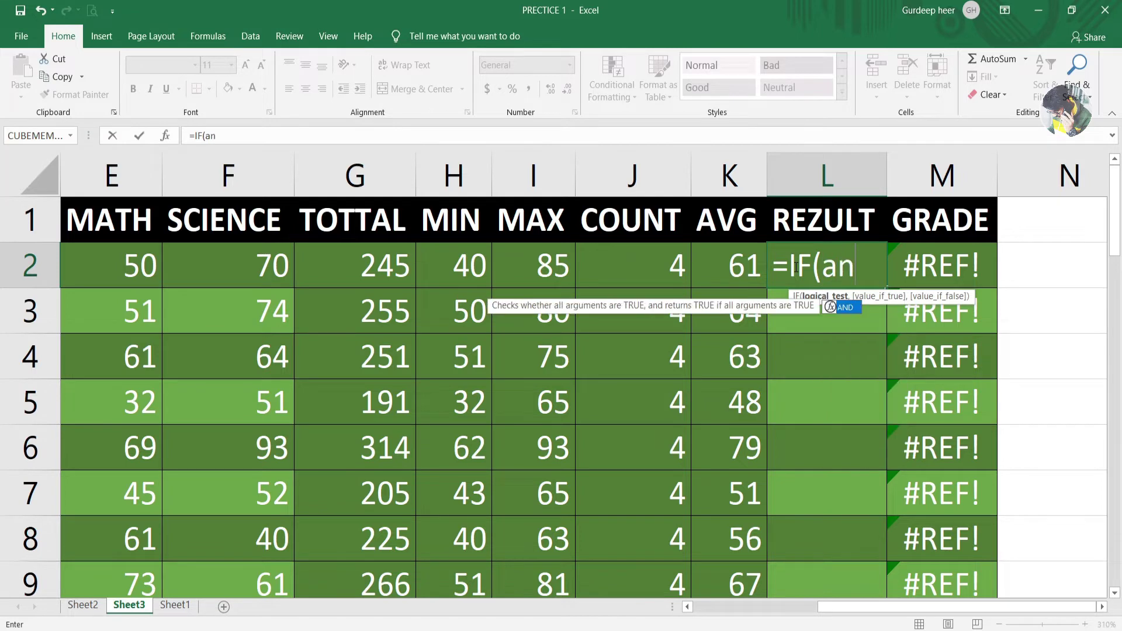
{"action": "type", "text": "d"}
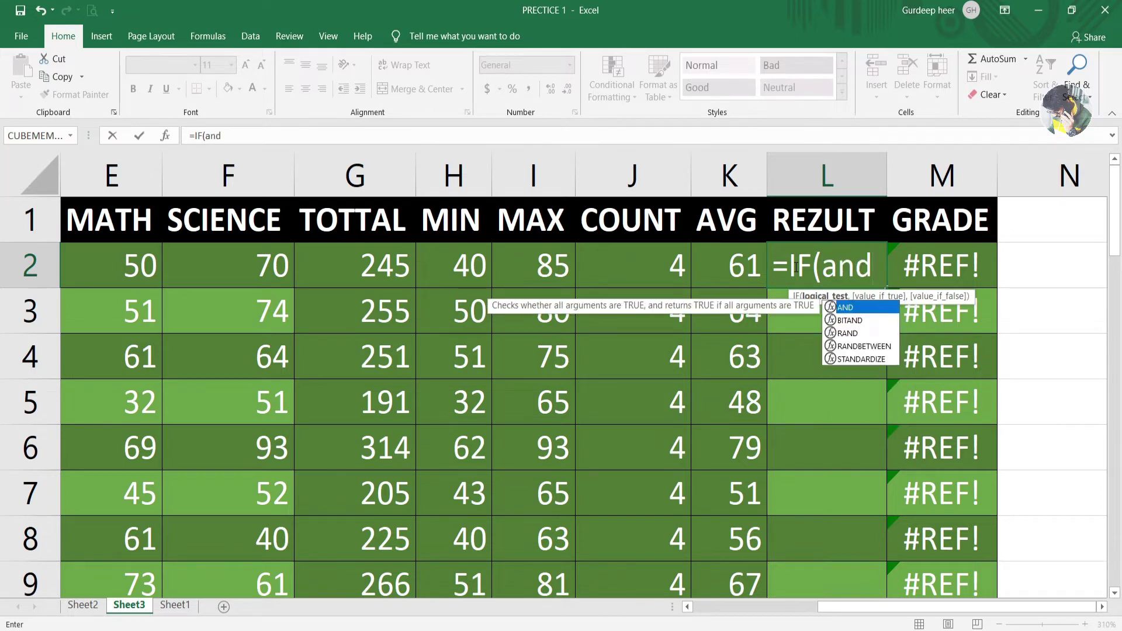
{"action": "key", "text": "Tab"}
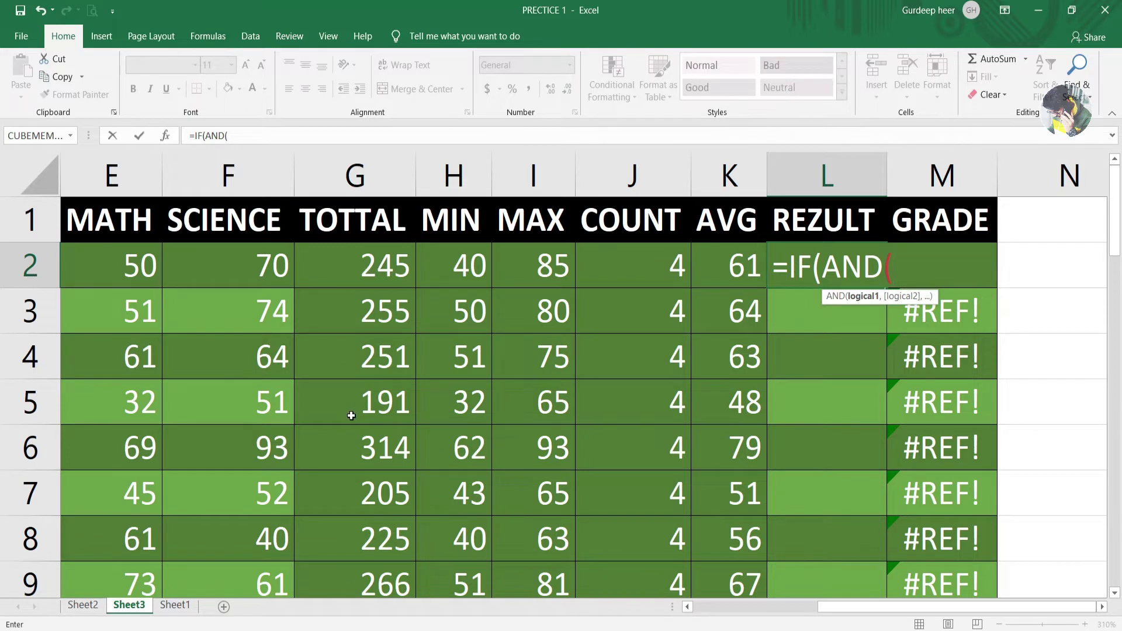
{"action": "scroll", "coordinate": [352, 416], "scroll_direction": "left", "scroll_amount": 1}
{"action": "scroll", "coordinate": [351, 416], "scroll_direction": "left", "scroll_amount": 2}
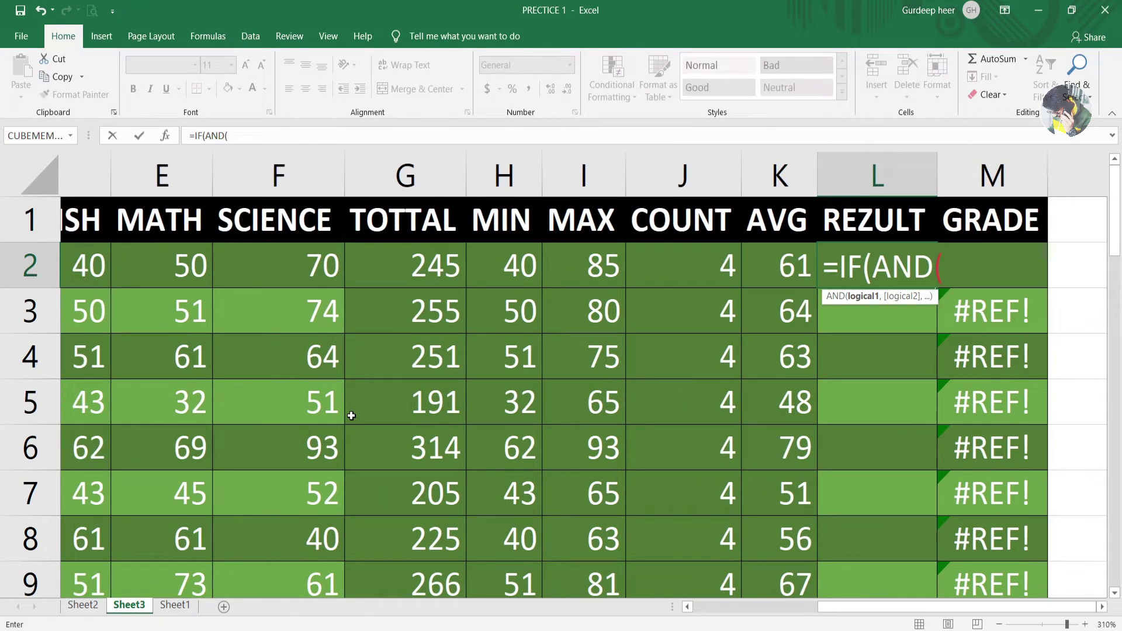
{"action": "scroll", "coordinate": [351, 416], "scroll_direction": "left", "scroll_amount": 4}
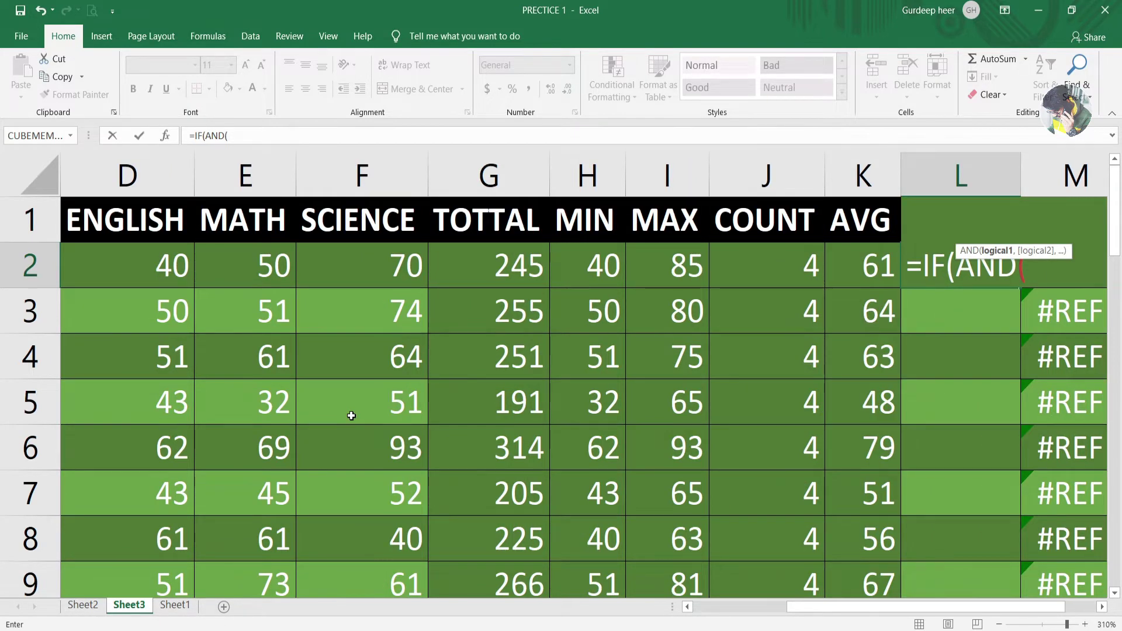
{"action": "left_click", "coordinate": [998, 625]}
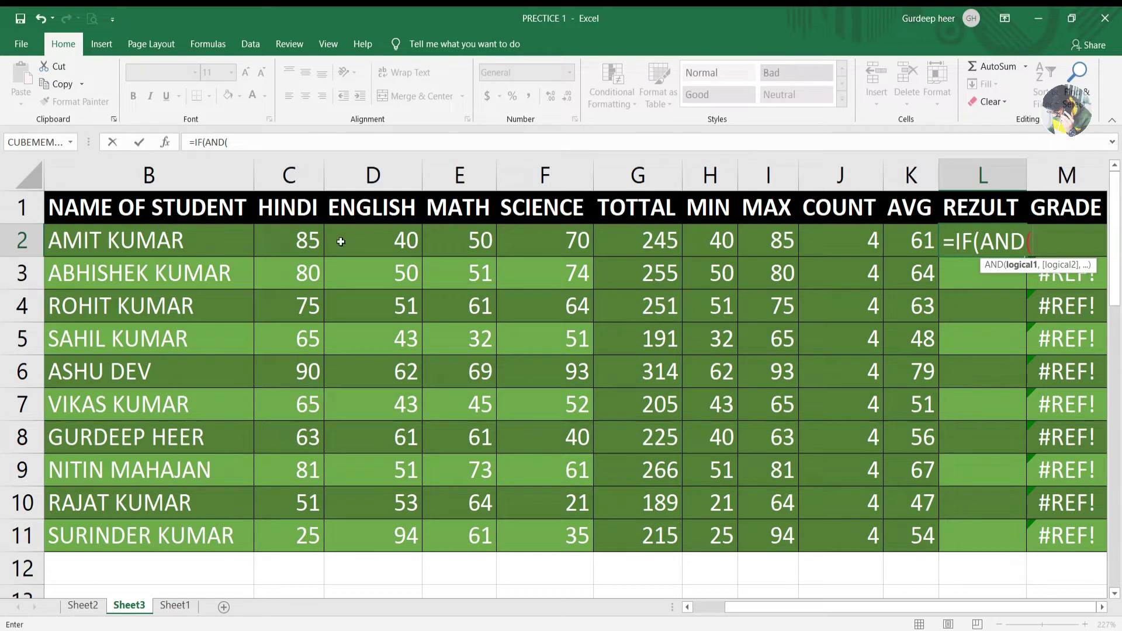
Add the conditions C2>=35, D2>=35, E2>=35 and F2>=35 to L2's AND test
{"action": "left_click", "coordinate": [287, 242]}
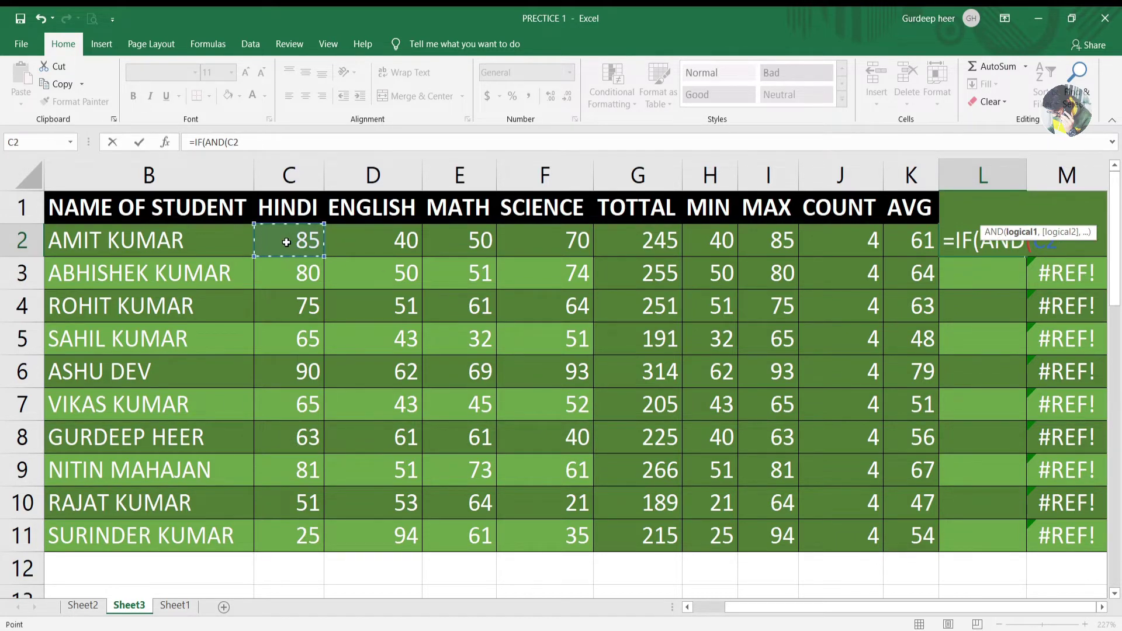
{"action": "type", "text": ">"}
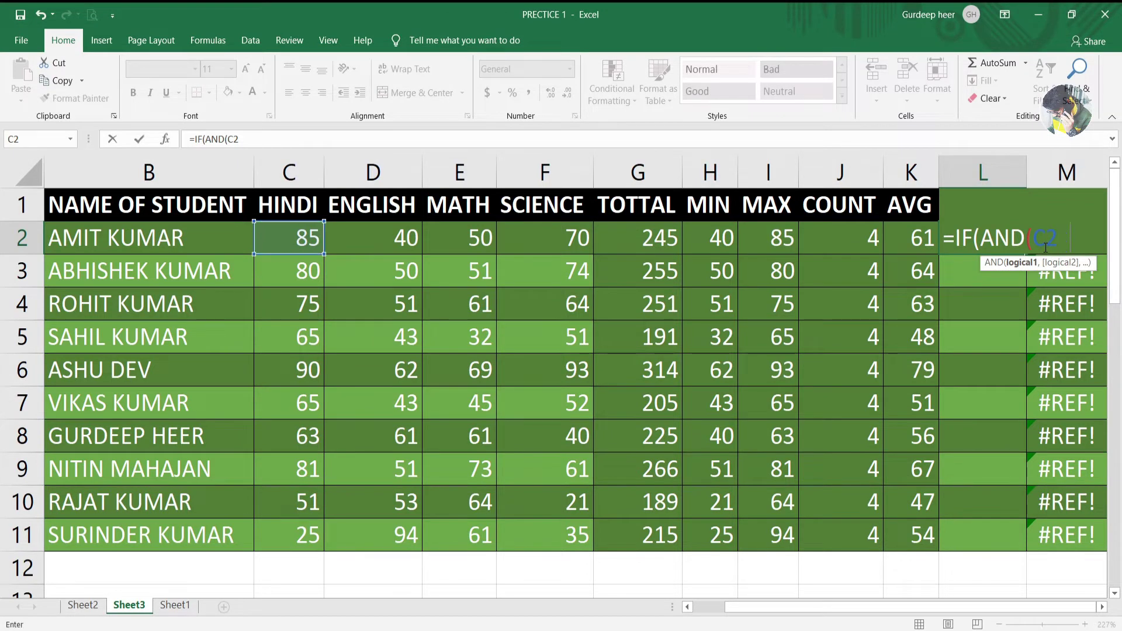
{"action": "type", "text": "="}
{"action": "type", "text": "35"}
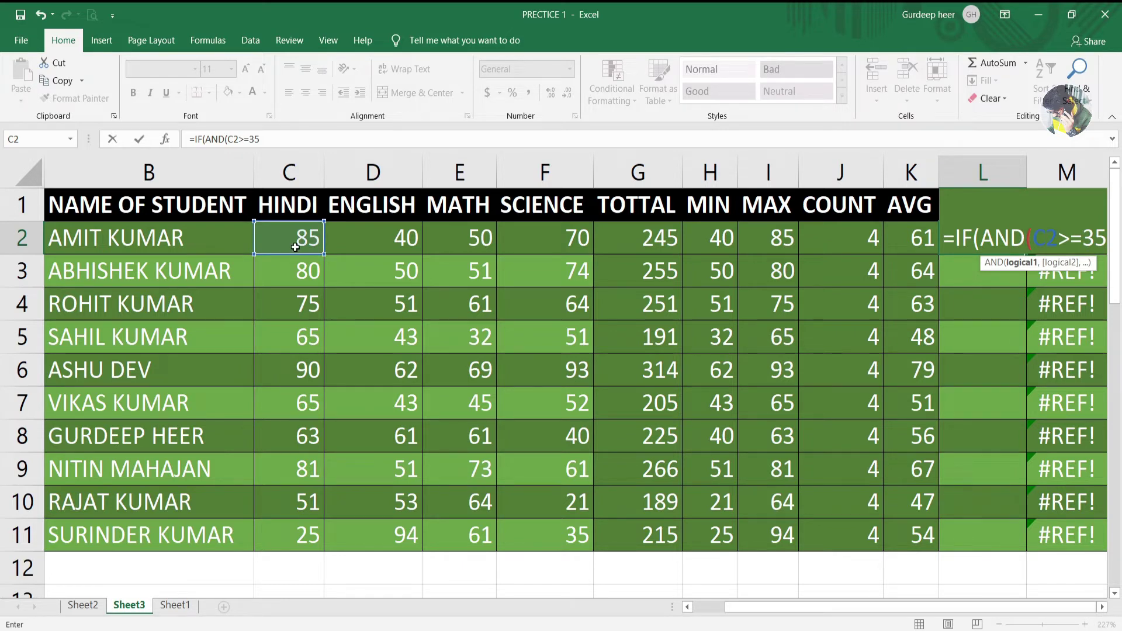
{"action": "type", "text": ","}
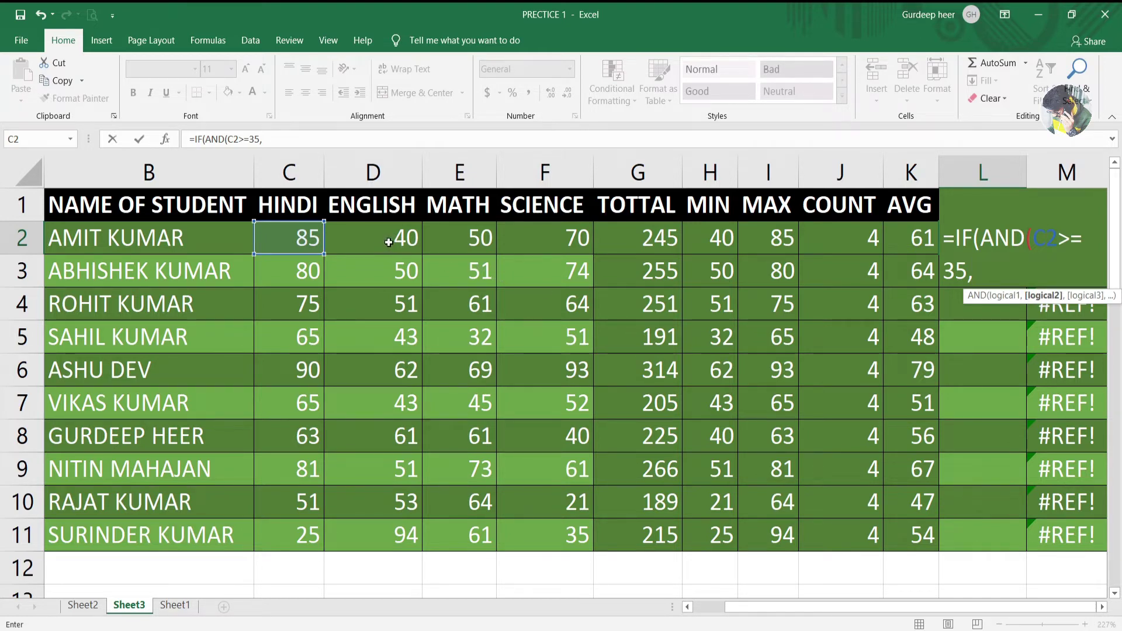
{"action": "left_click", "coordinate": [388, 242]}
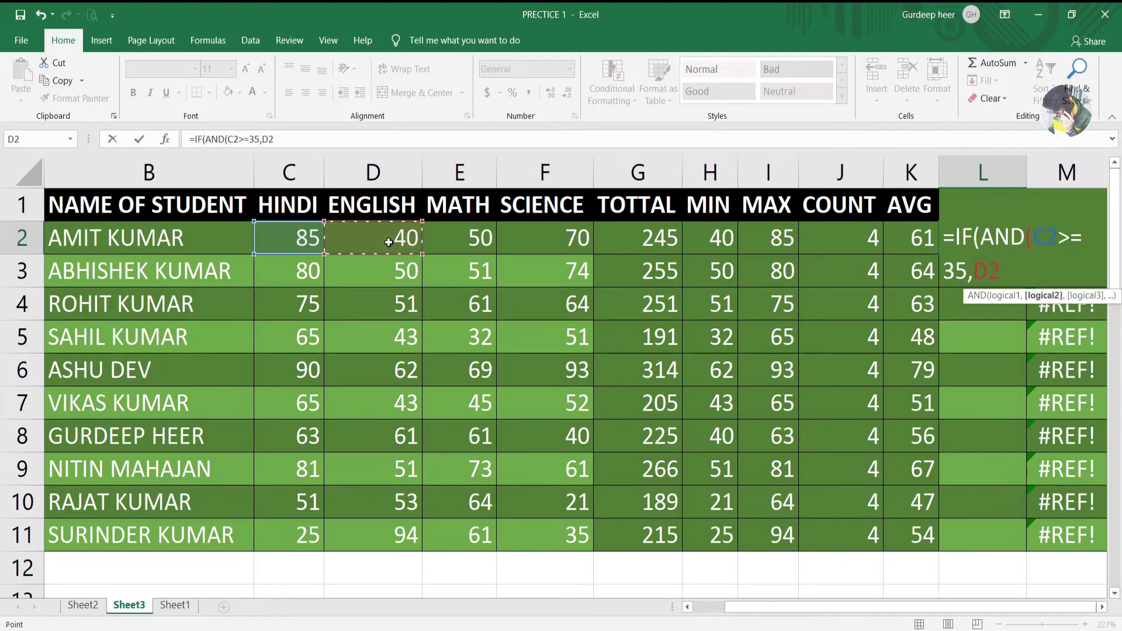
{"action": "type", "text": ">"}
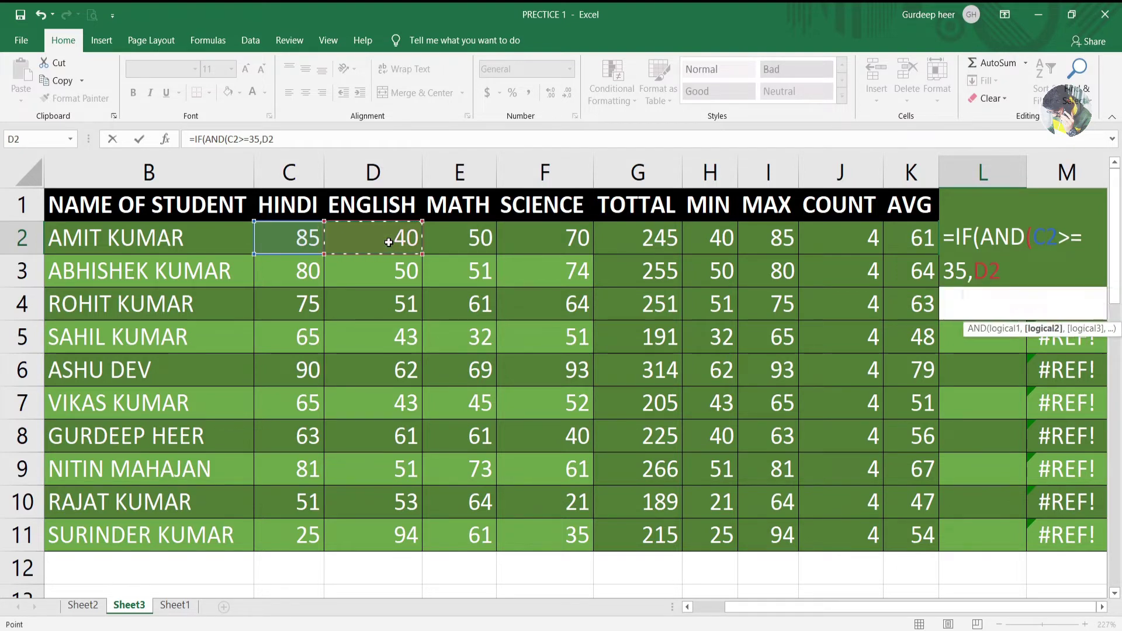
{"action": "type", "text": "="}
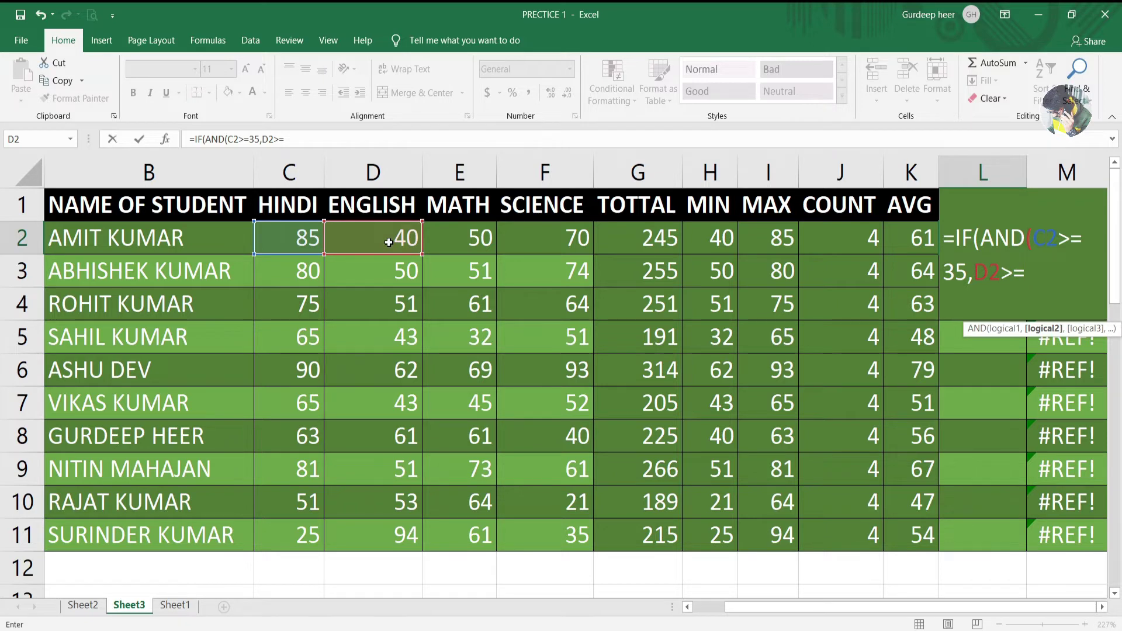
{"action": "type", "text": "35"}
{"action": "type", "text": ","}
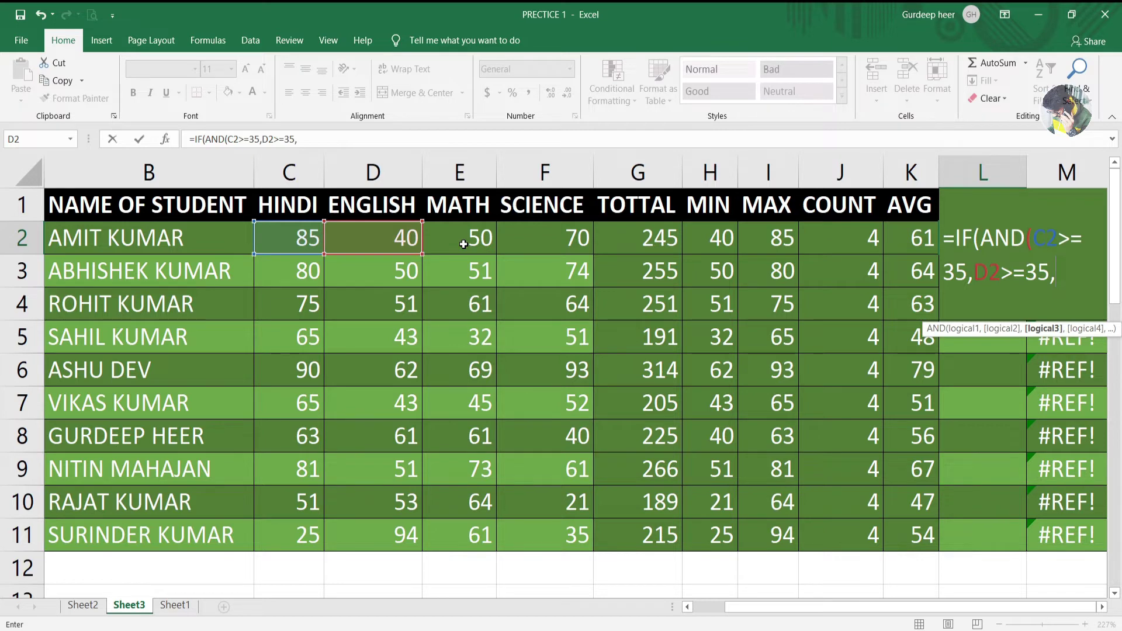
{"action": "left_click", "coordinate": [463, 244]}
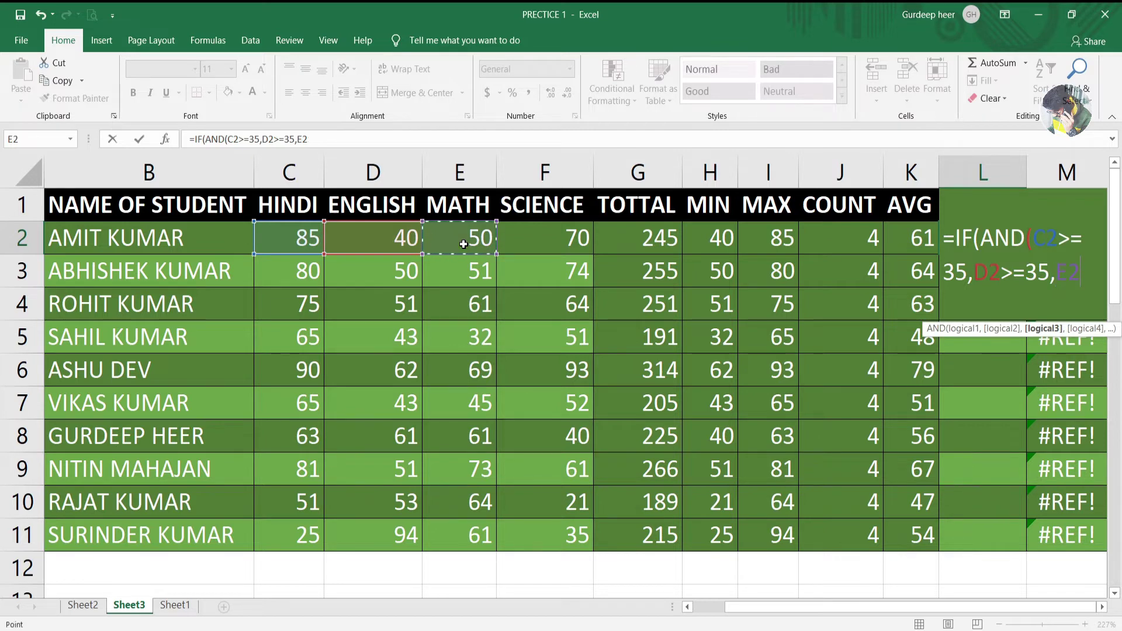
{"action": "type", "text": ">"}
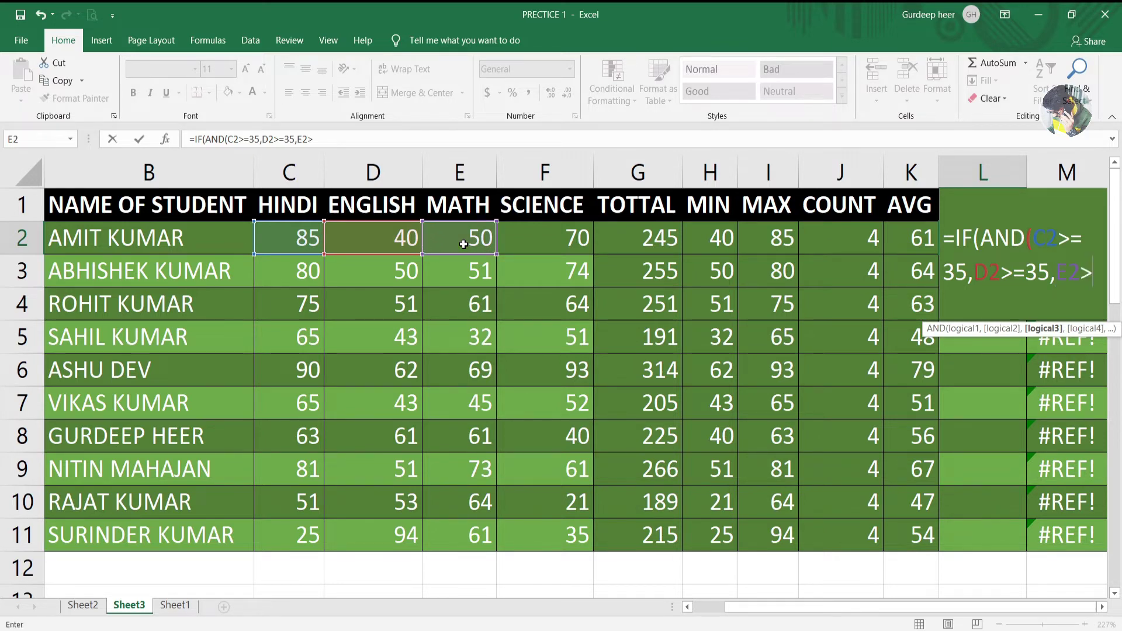
{"action": "type", "text": "=35"}
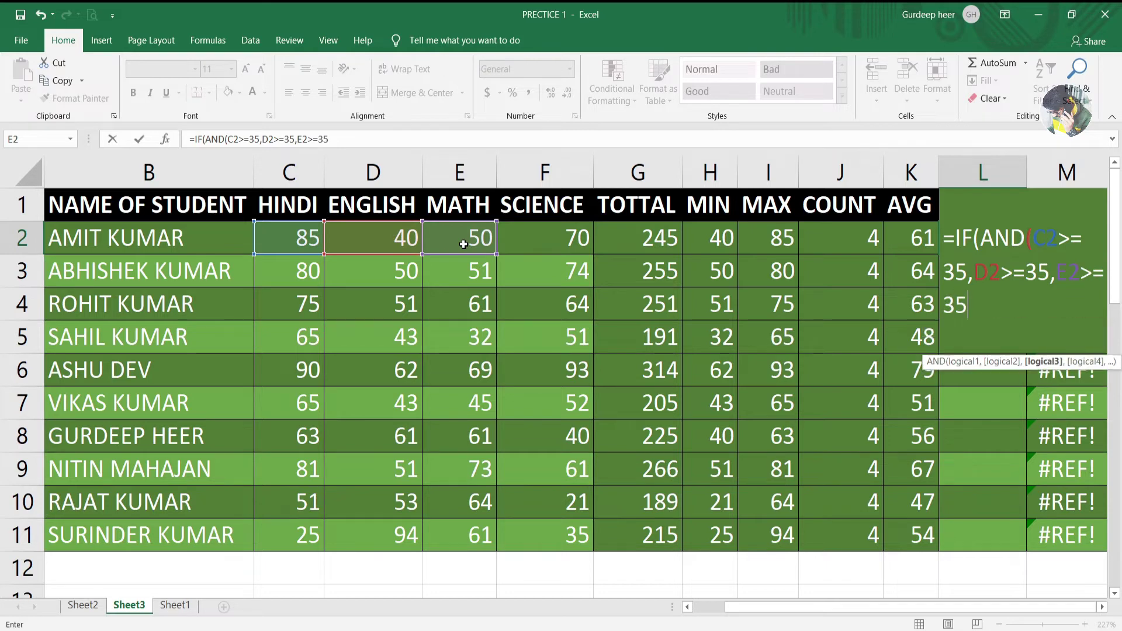
{"action": "type", "text": ","}
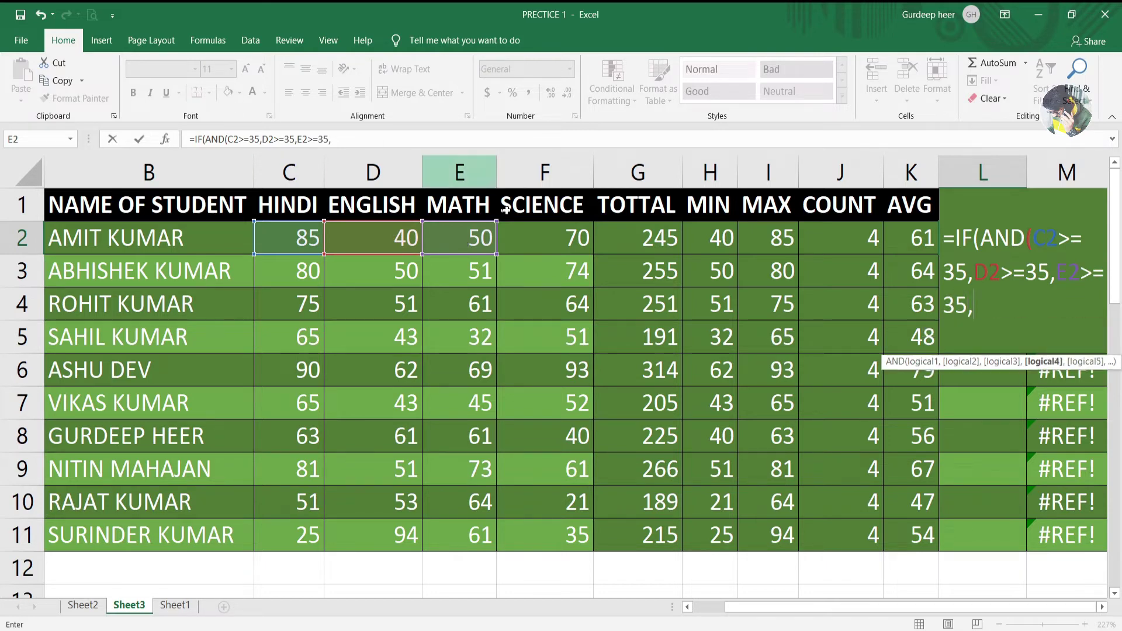
{"action": "left_click", "coordinate": [527, 237]}
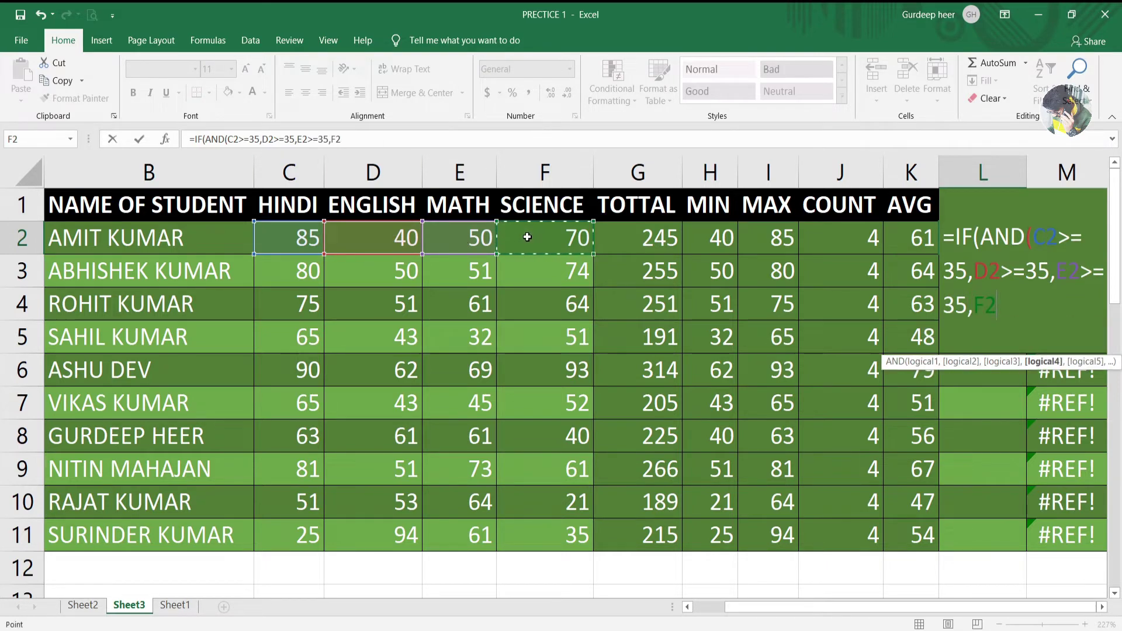
{"action": "type", "text": ">="}
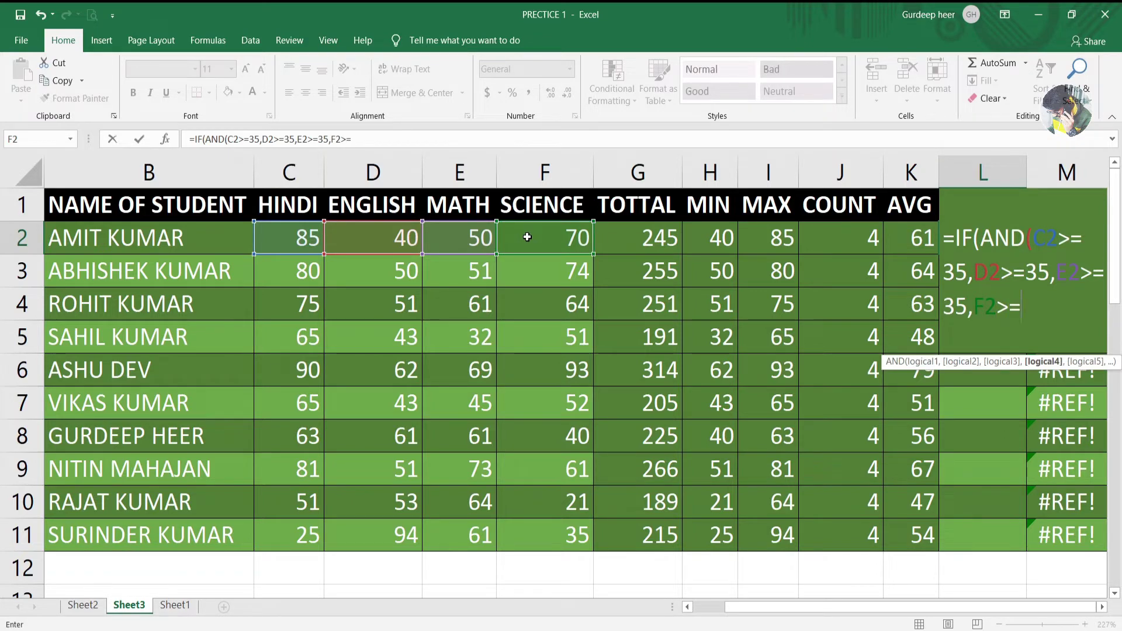
{"action": "type", "text": "35"}
Close the AND and add "PASS" and "FAIL" as the IF results in L2
{"action": "left_click", "coordinate": [1045, 326]}
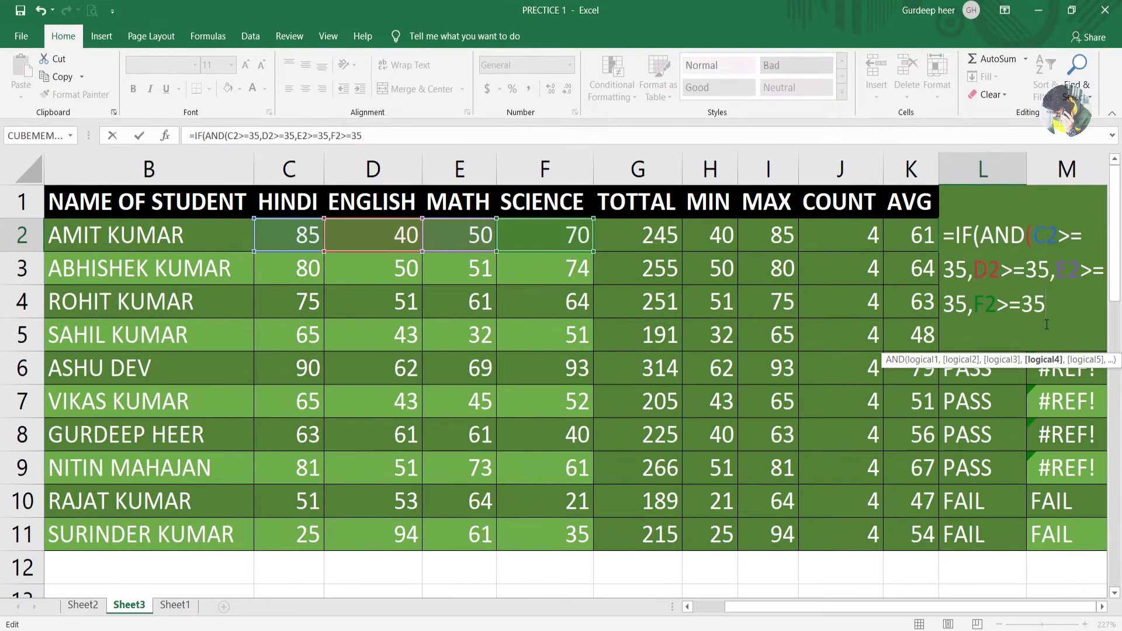
{"action": "type", "text": "),"}
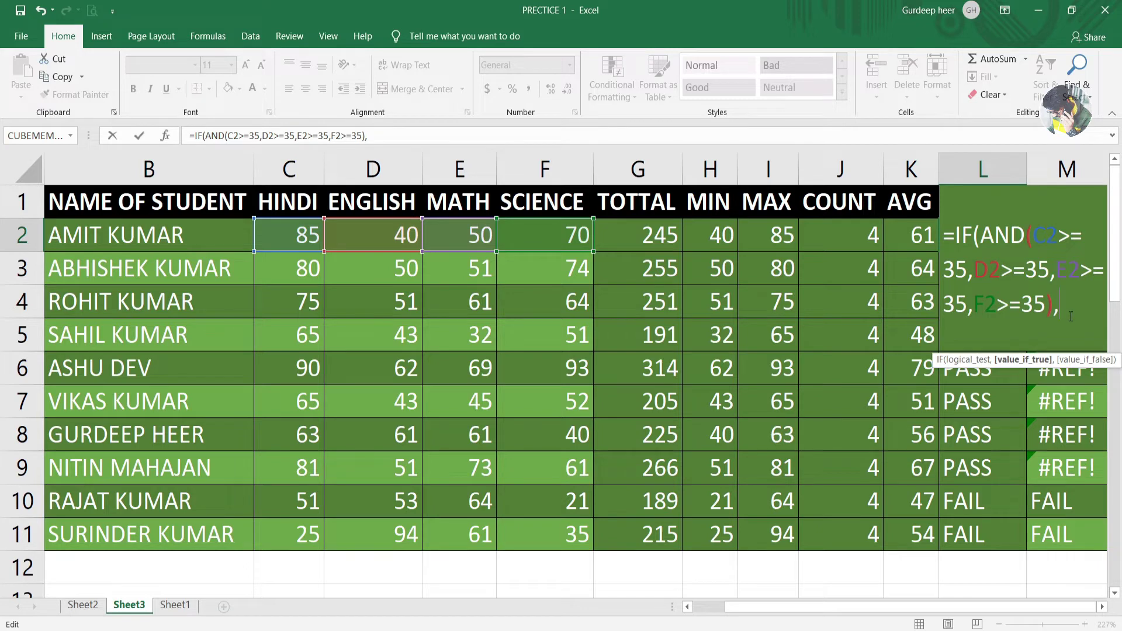
{"action": "type", "text": "\""}
{"action": "type", "text": "PASS\""}
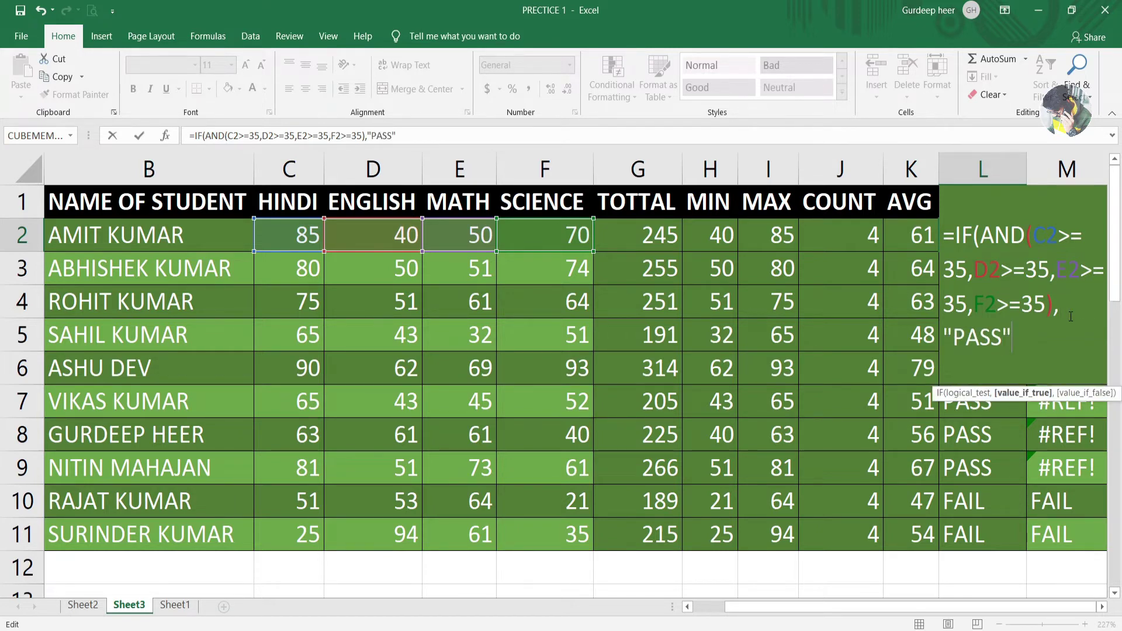
{"action": "type", "text": ","}
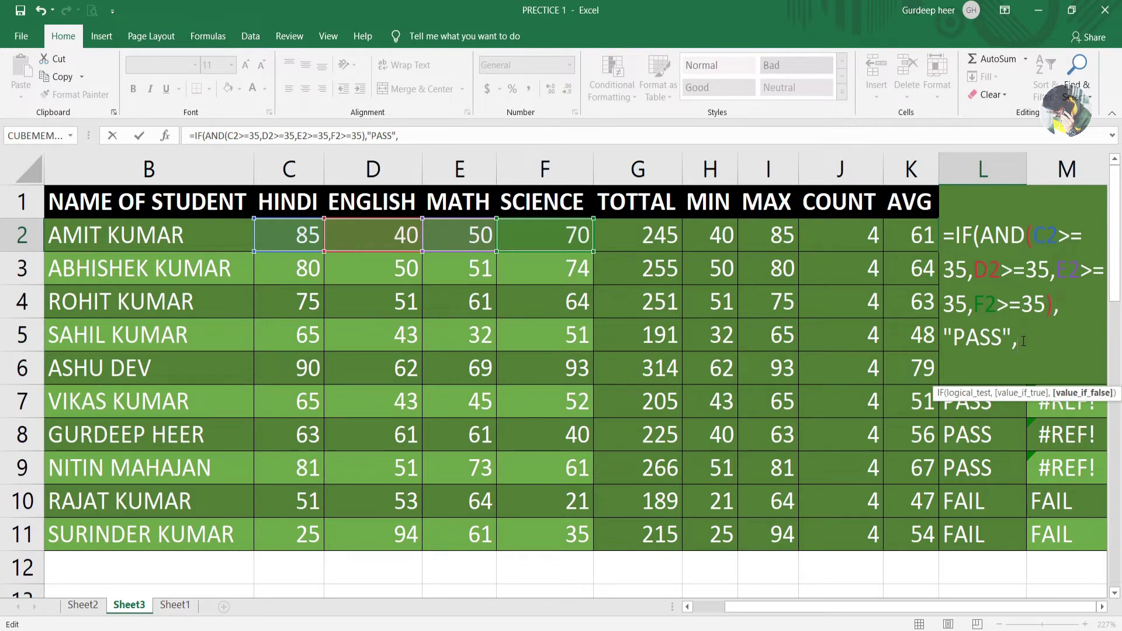
{"action": "type", "text": ":"}
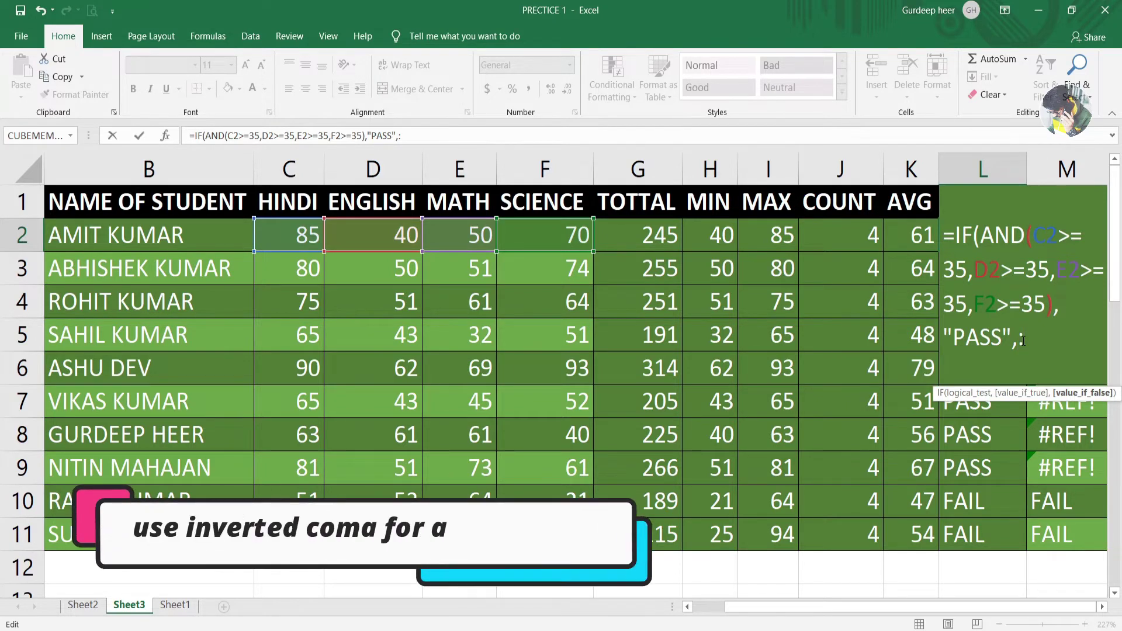
{"action": "key", "text": "BackSpace"}
{"action": "type", "text": "\""}
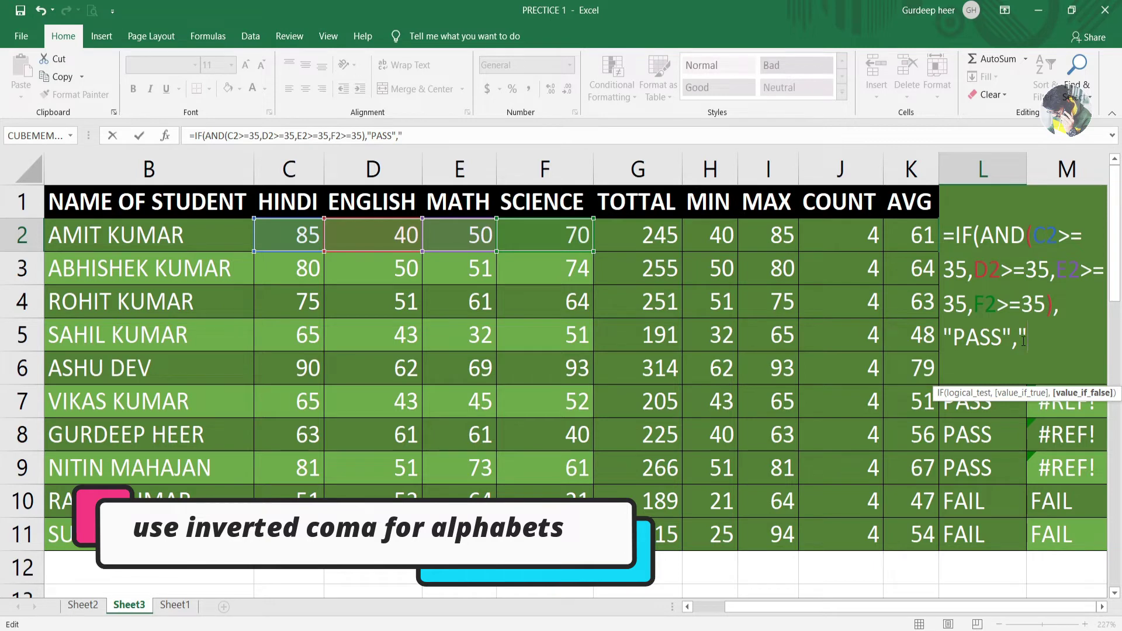
{"action": "type", "text": "FAIL"}
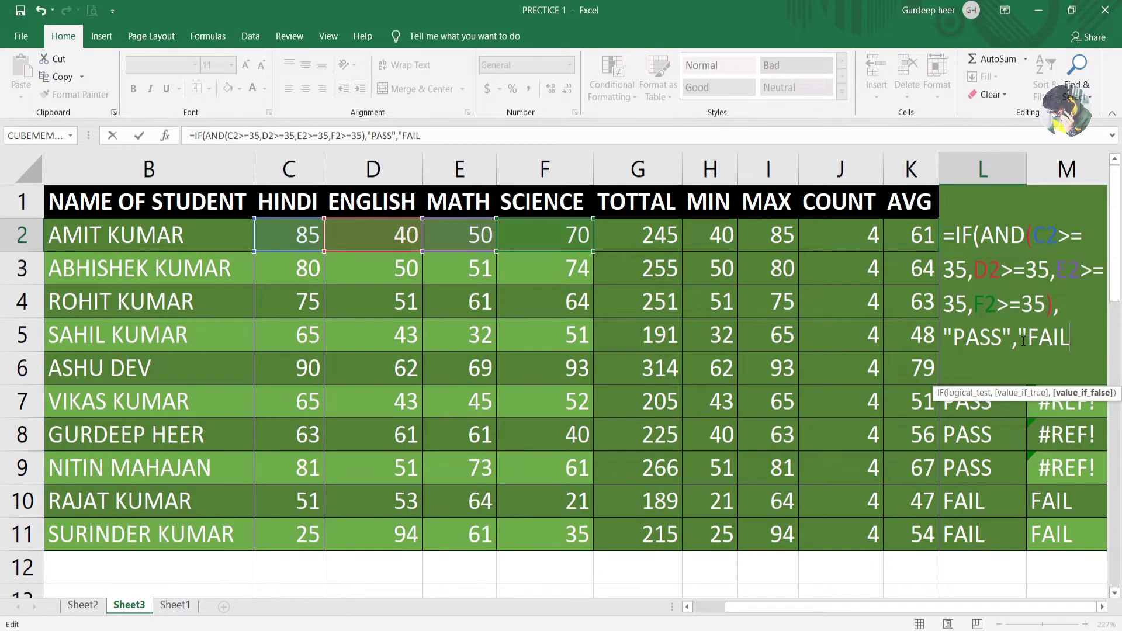
{"action": "type", "text": "\""}
Enter the L2 formula with Excel's suggested correction and fill it down to L11
{"action": "key", "text": "Return"}
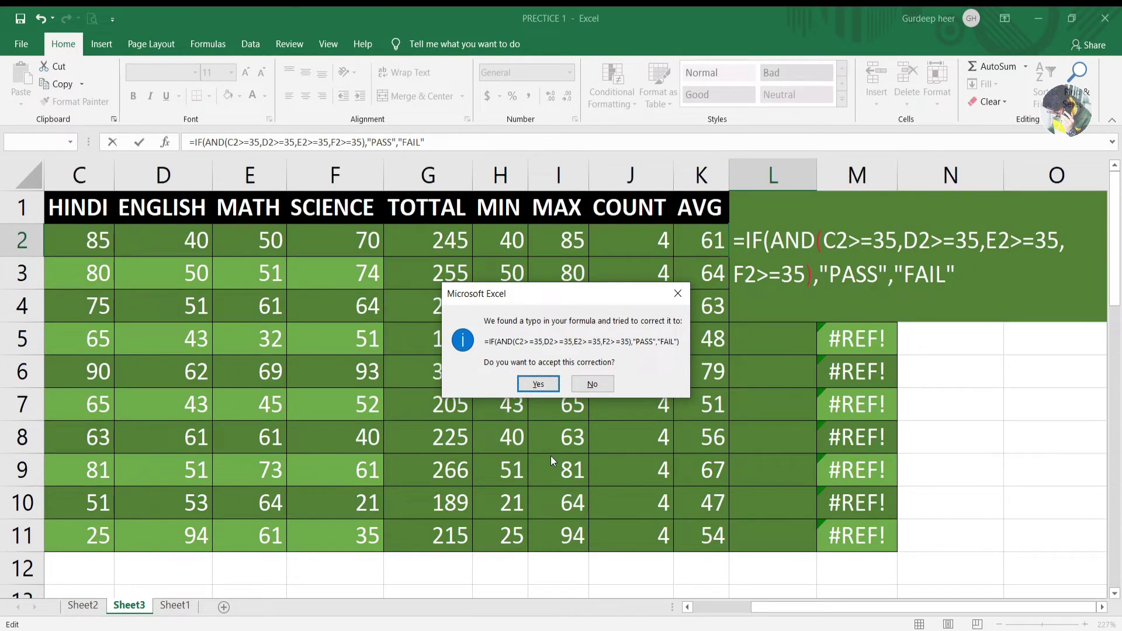
{"action": "left_click", "coordinate": [538, 384]}
{"action": "left_click", "coordinate": [793, 241]}
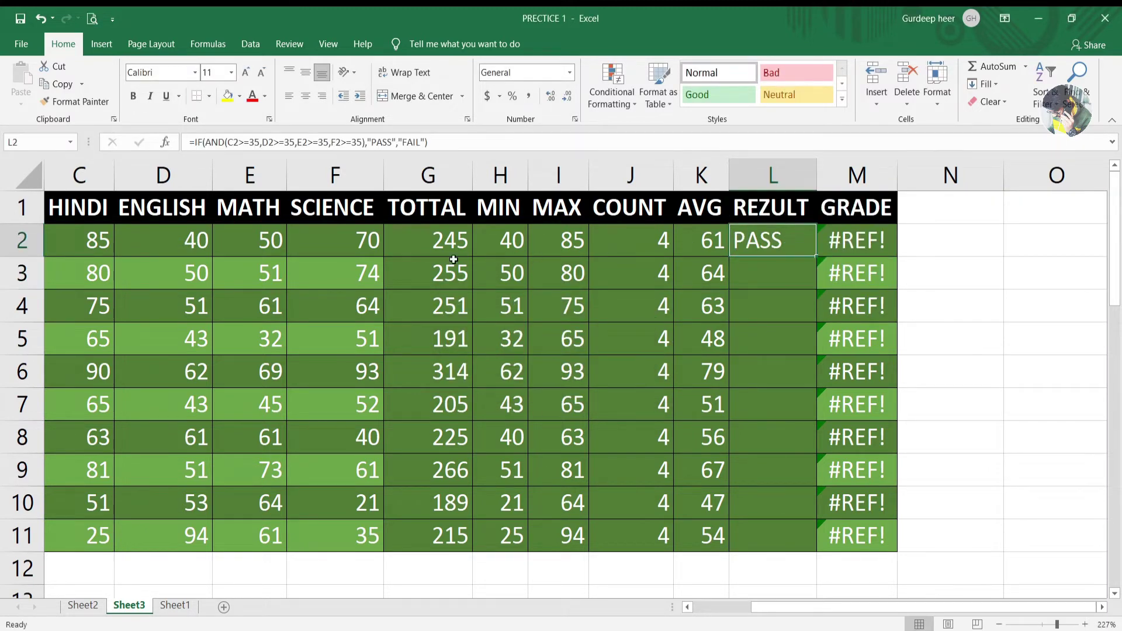
{"action": "scroll", "coordinate": [421, 259], "scroll_direction": "left", "scroll_amount": 2}
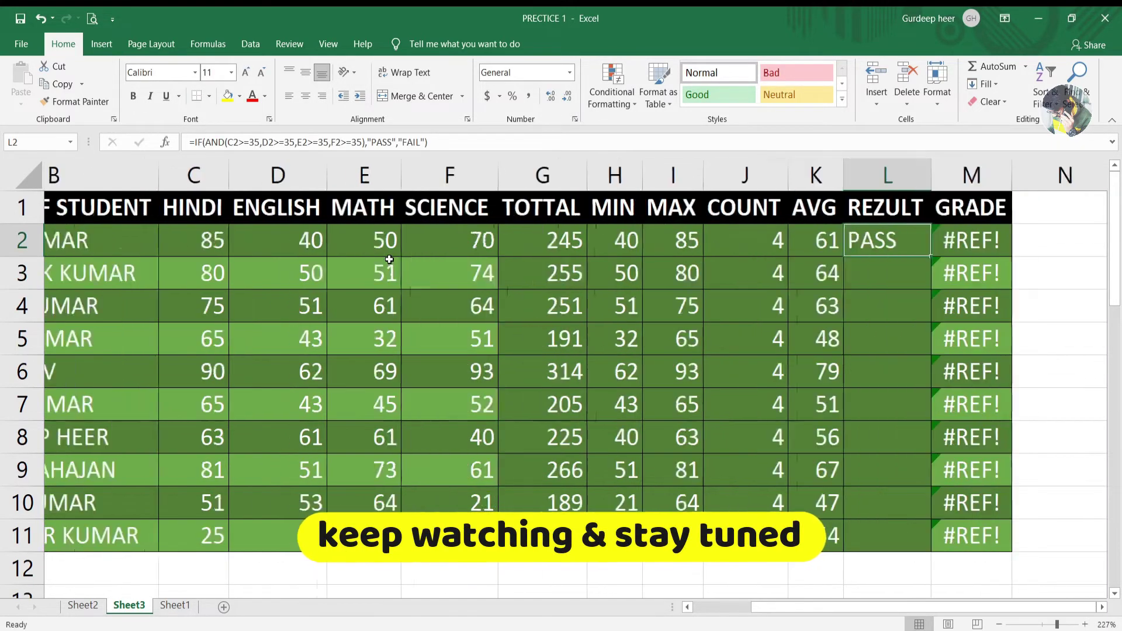
{"action": "scroll", "coordinate": [390, 258], "scroll_direction": "left", "scroll_amount": 2}
{"action": "scroll", "coordinate": [409, 245], "scroll_direction": "left", "scroll_amount": 1}
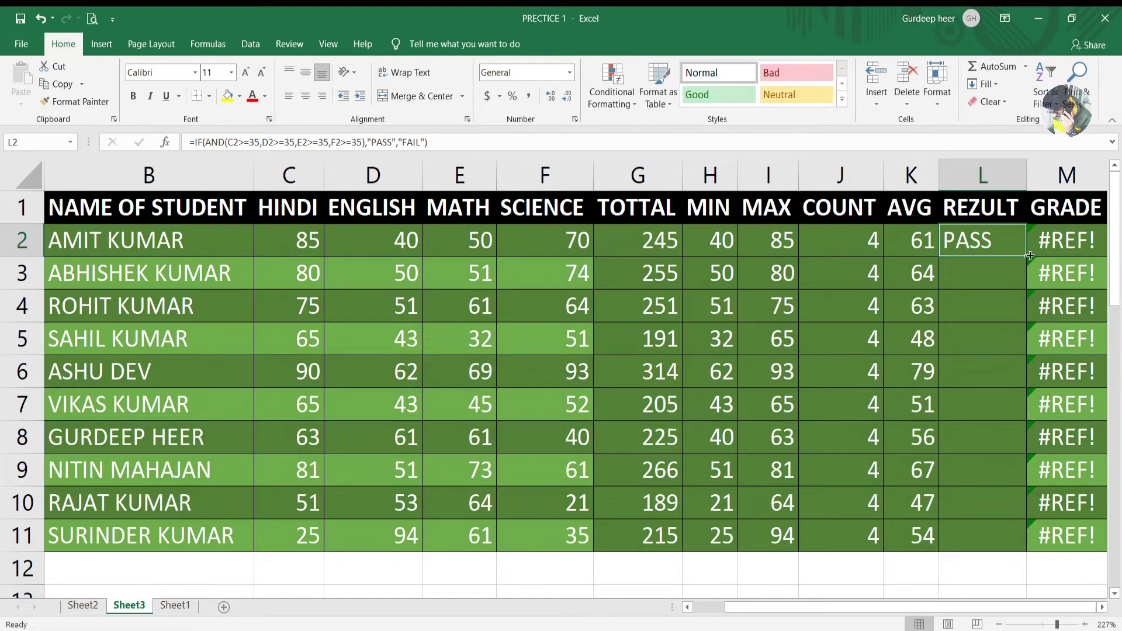
{"action": "mouse_move", "coordinate": [1024, 256]}
{"action": "left_mouse_down"}
{"action": "mouse_move", "coordinate": [1033, 532]}
{"action": "mouse_move", "coordinate": [1015, 542]}
{"action": "left_mouse_up"}
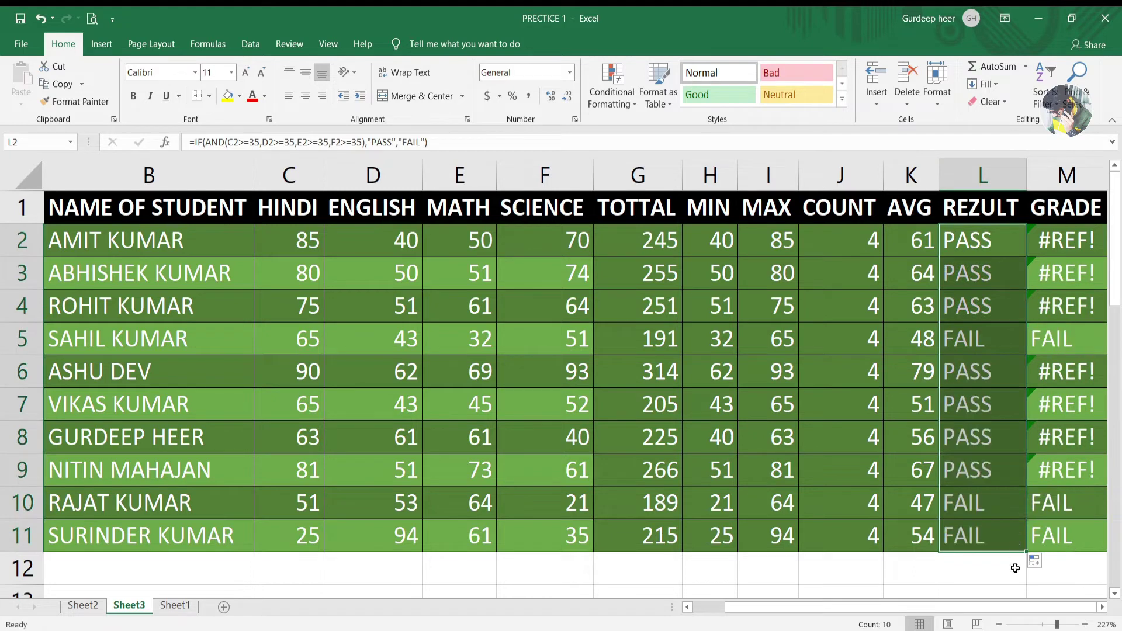
{"action": "left_click", "coordinate": [1015, 569]}
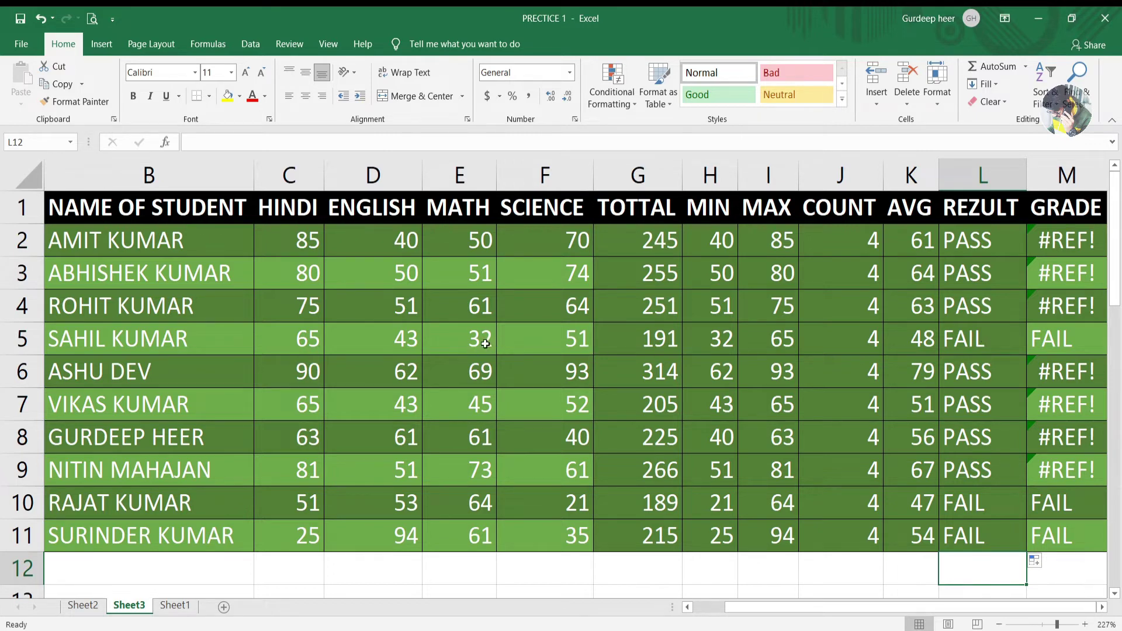
Spot-check the FAIL results against the MATH 32 and SCIENCE 21 marks and L11's formula
{"action": "left_click", "coordinate": [468, 341]}
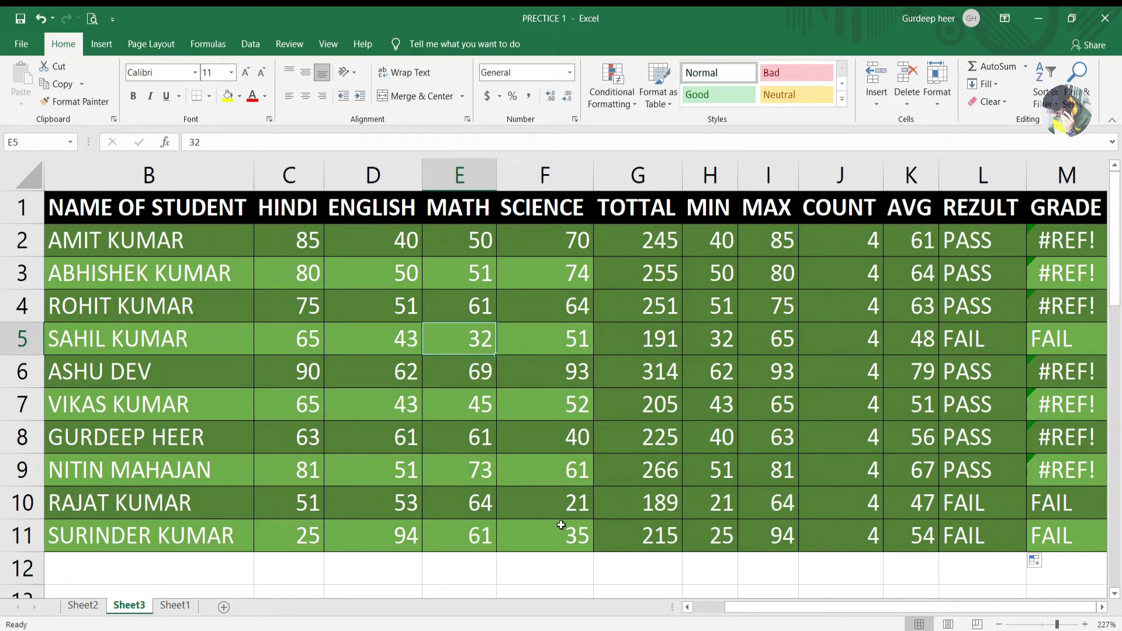
{"action": "left_click", "coordinate": [566, 507]}
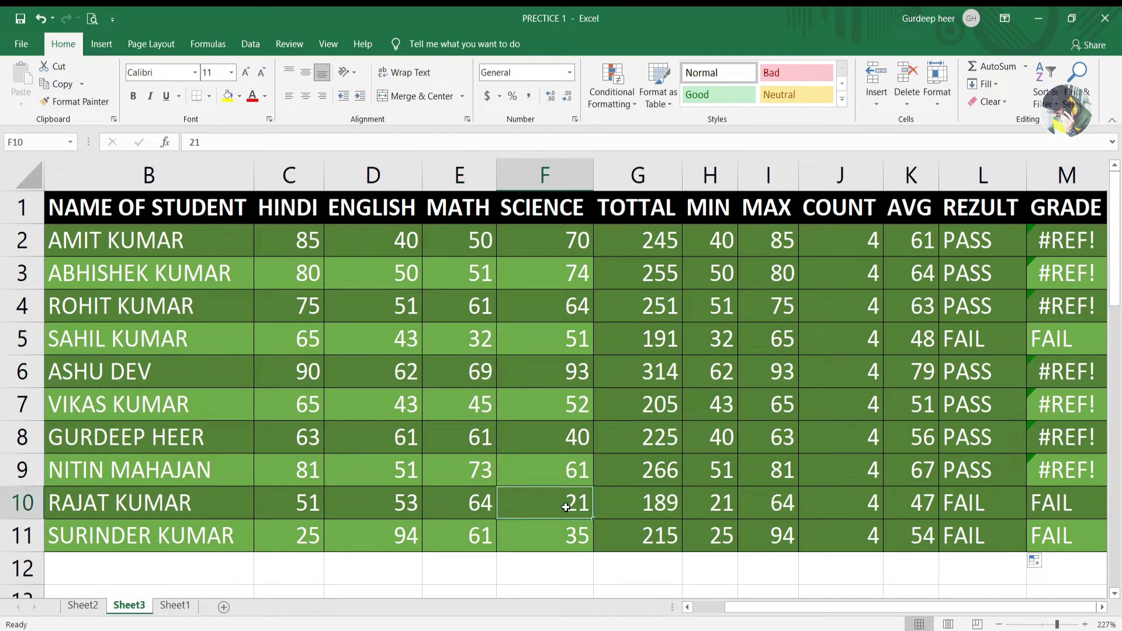
{"action": "left_click", "coordinate": [306, 535]}
{"action": "key", "text": "ctrl+Down"}
{"action": "scroll", "coordinate": [420, 534], "scroll_direction": "down", "scroll_amount": 1}
{"action": "scroll", "coordinate": [428, 529], "scroll_direction": "up", "scroll_amount": 4}
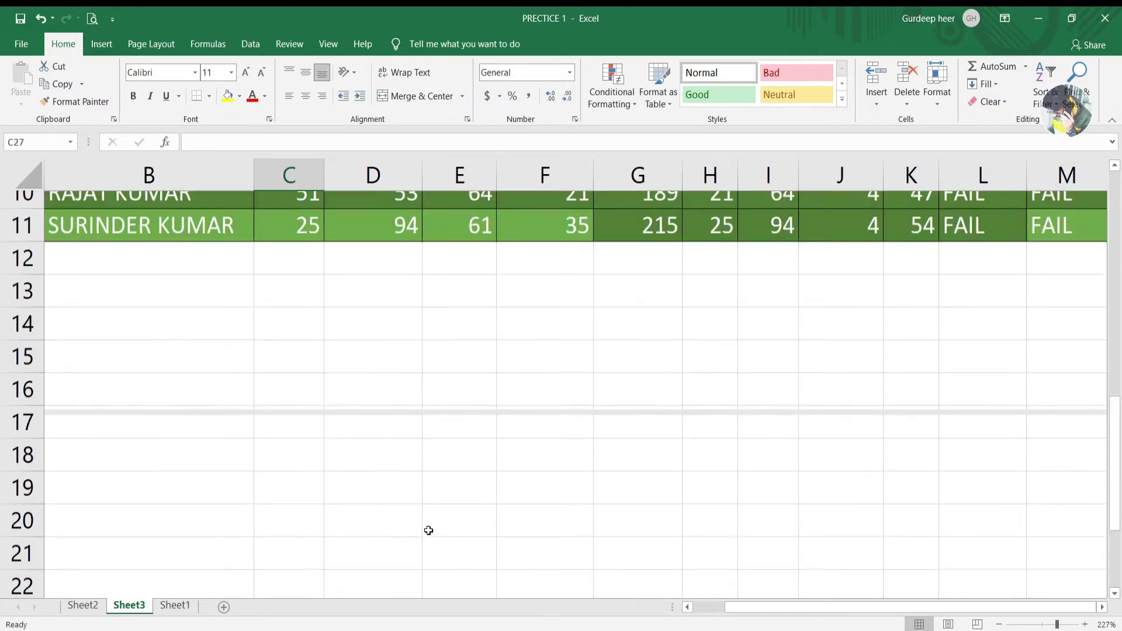
{"action": "scroll", "coordinate": [428, 530], "scroll_direction": "up", "scroll_amount": 3}
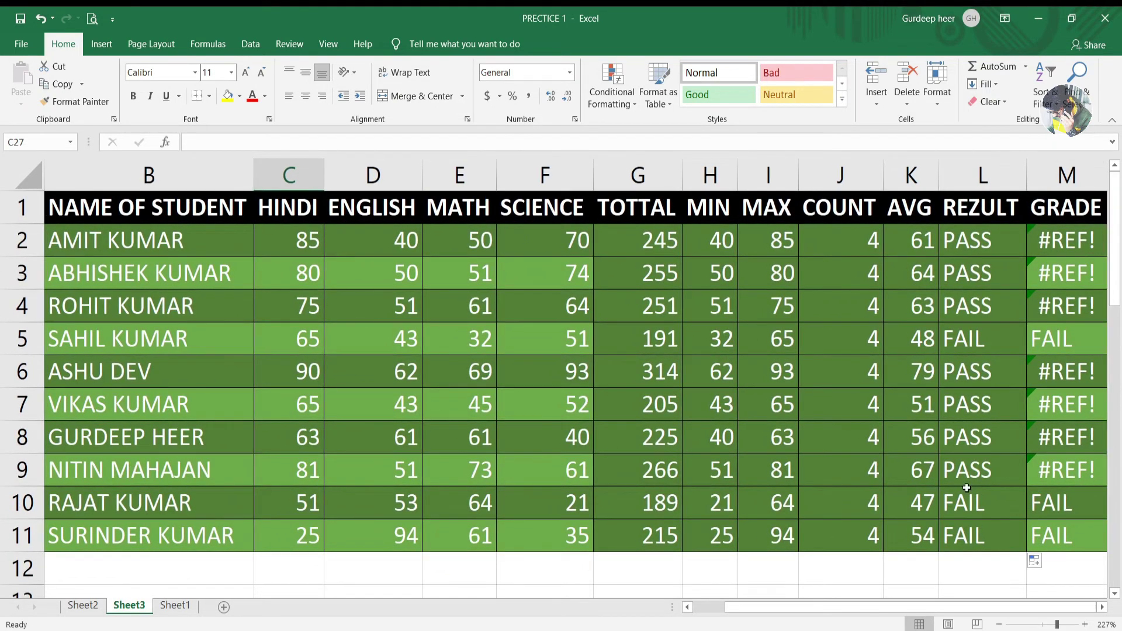
{"action": "left_click", "coordinate": [1000, 531]}
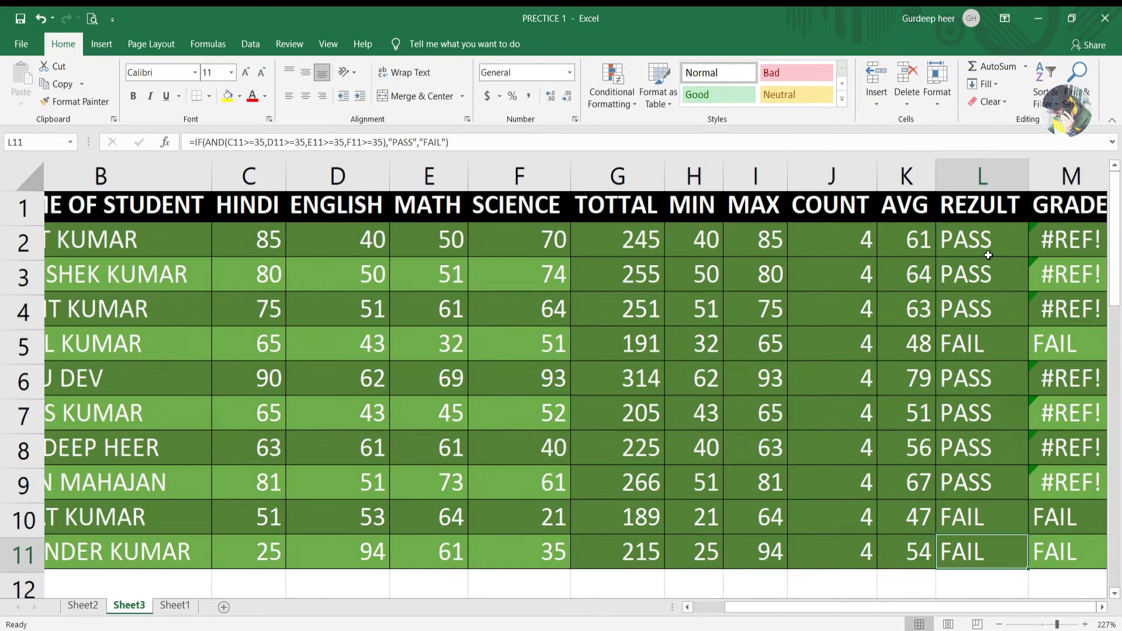
Recheck L2's formula unchanged, then select the GRADE cells from M2 downward
{"action": "scroll", "coordinate": [988, 255], "scroll_direction": "up", "scroll_amount": 2, "text": "ctrl"}
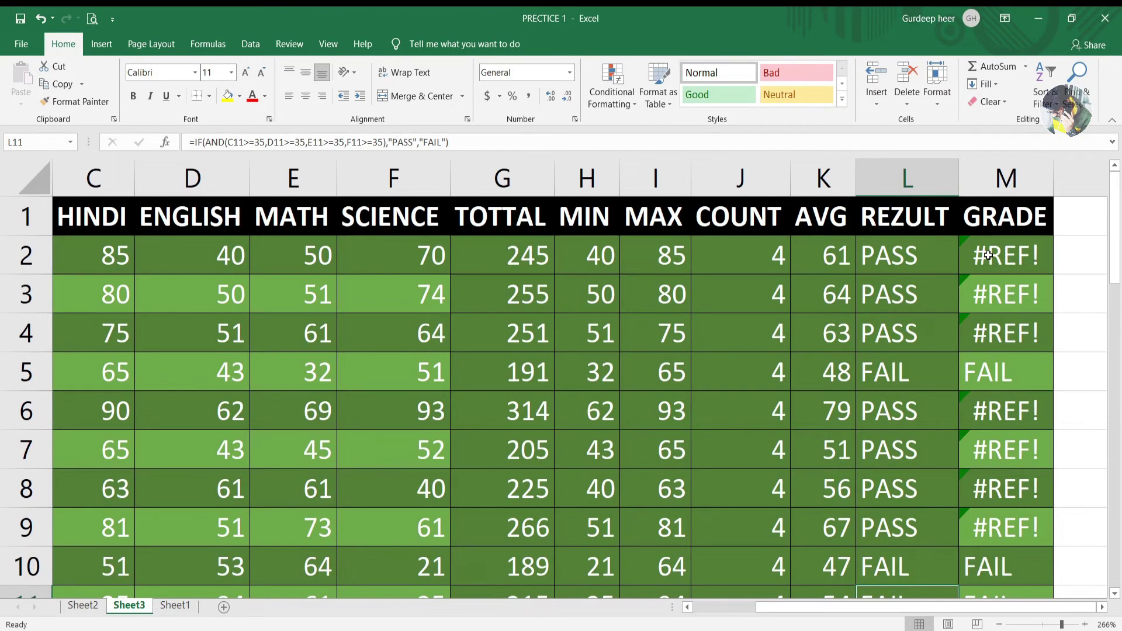
{"action": "double_click", "coordinate": [935, 258]}
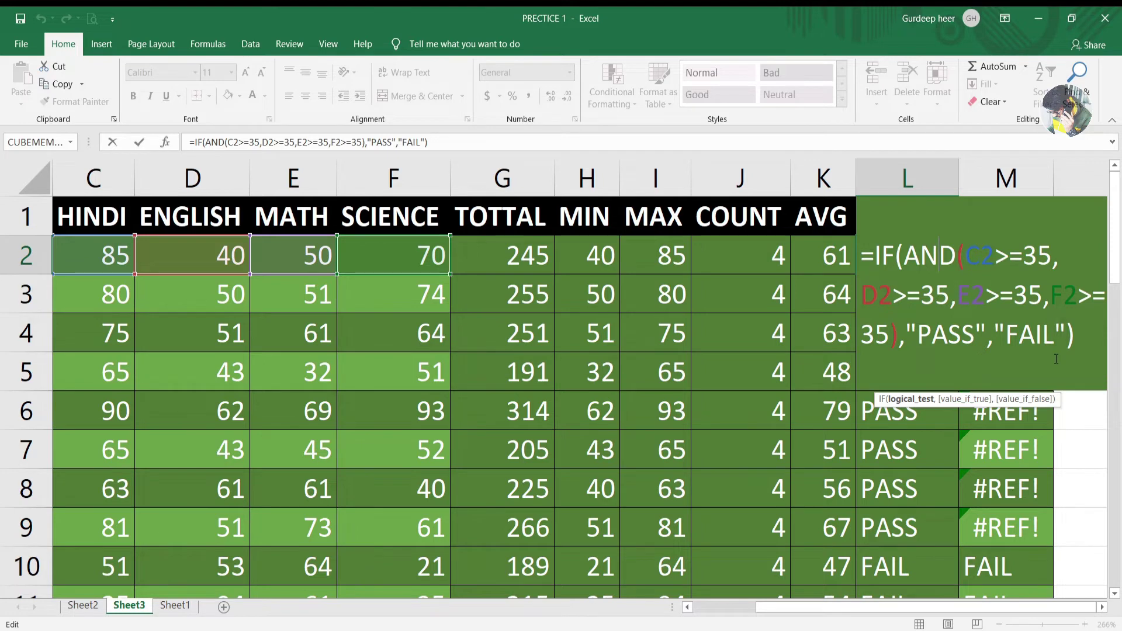
{"action": "key", "text": "Return"}
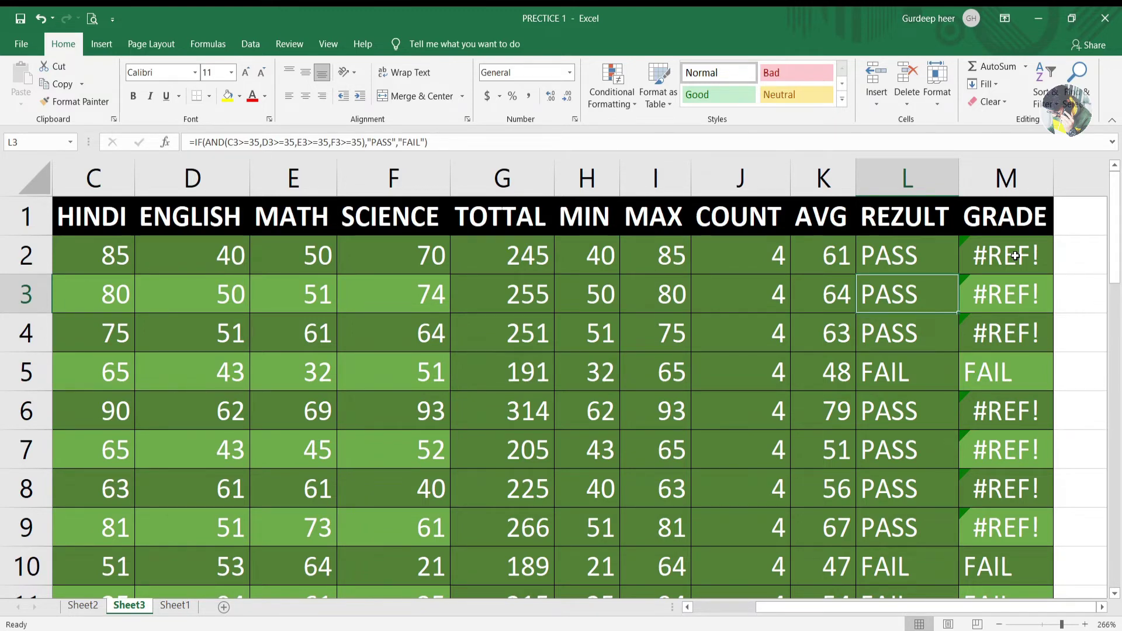
{"action": "left_click", "coordinate": [1017, 260]}
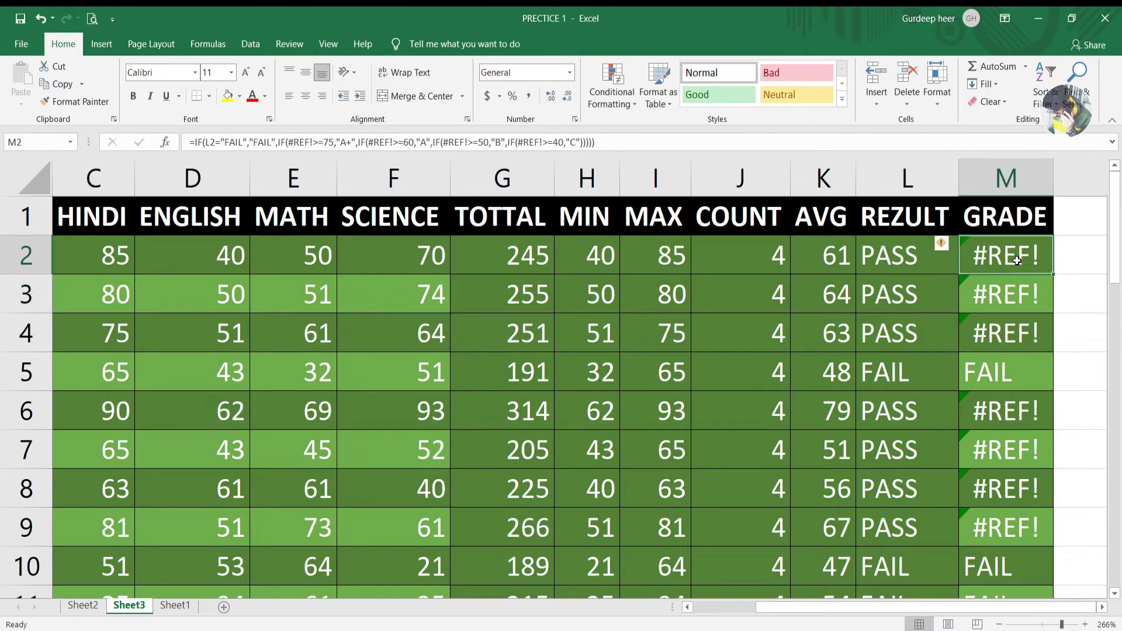
{"action": "left_click_drag", "start_coordinate": [1017, 260], "coordinate": [1020, 587]}
Delete the old #REF! and FAIL grade values and pick M2 for the grade formula
{"action": "key", "text": "Delete"}
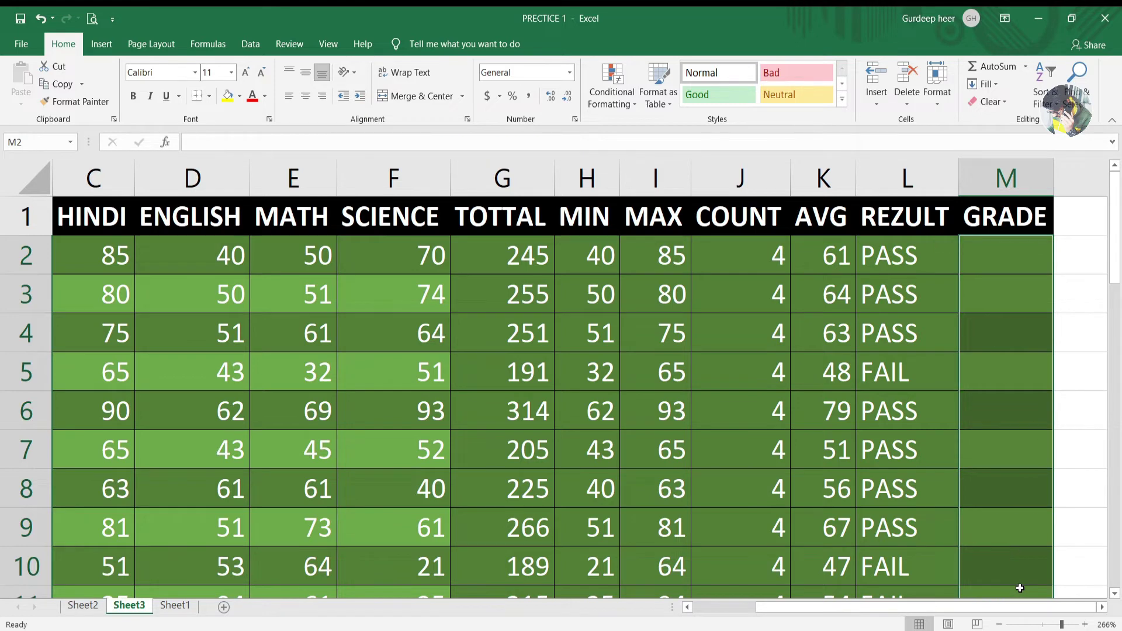
{"action": "left_click", "coordinate": [998, 255]}
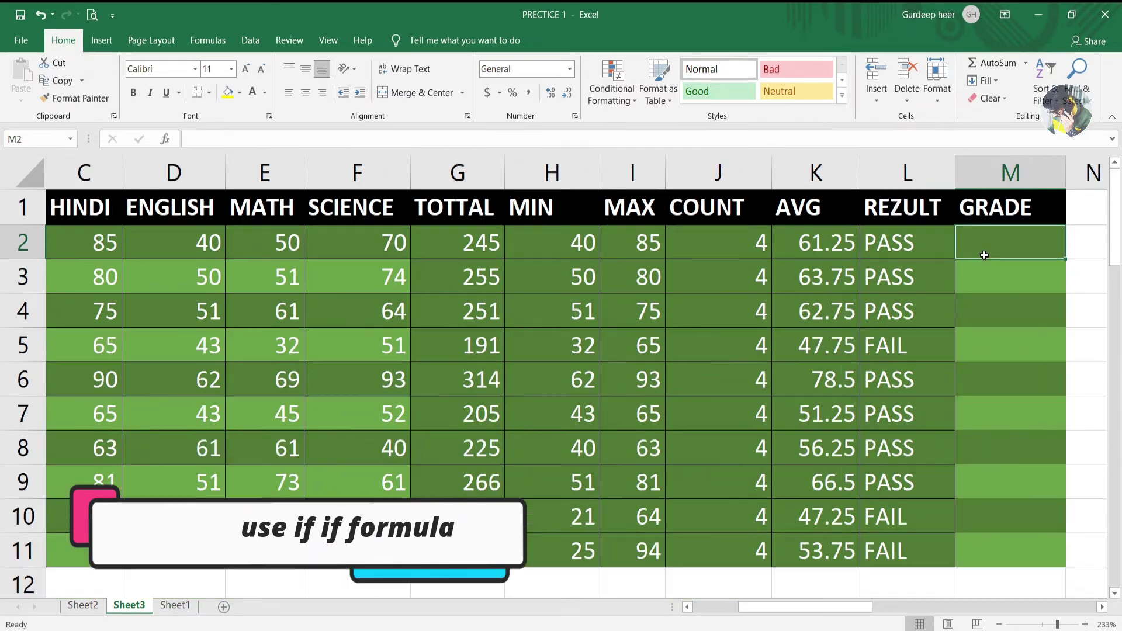
{"action": "type", "text": "="}
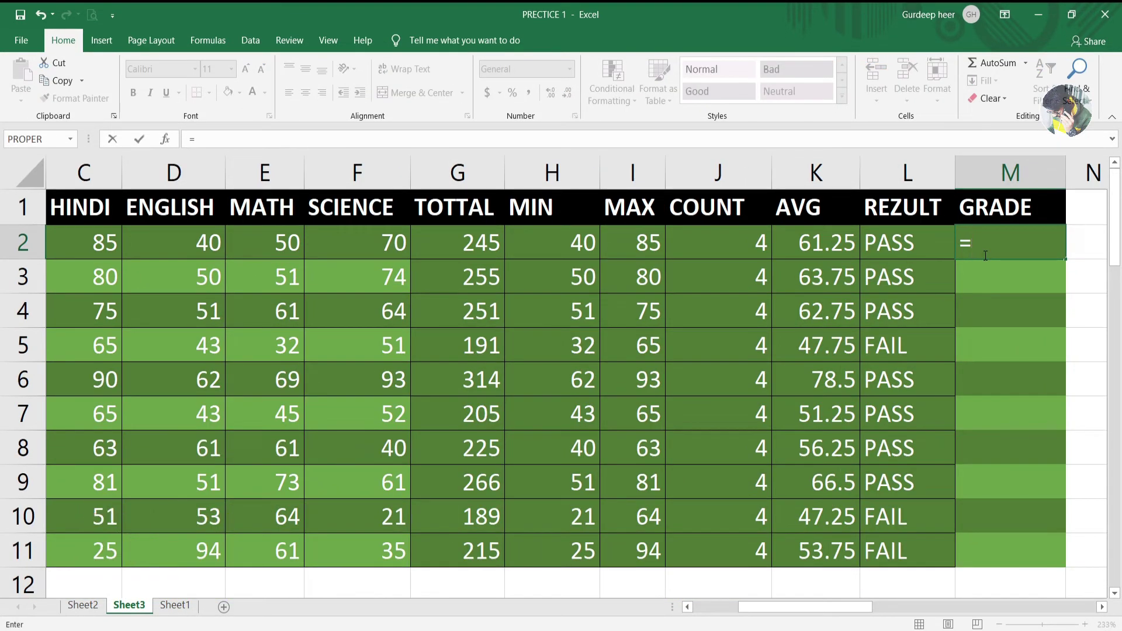
{"action": "type", "text": "IF"}
{"action": "key", "text": "BackSpace"}
{"action": "key", "text": "BackSpace"}
{"action": "key", "text": "BackSpace"}
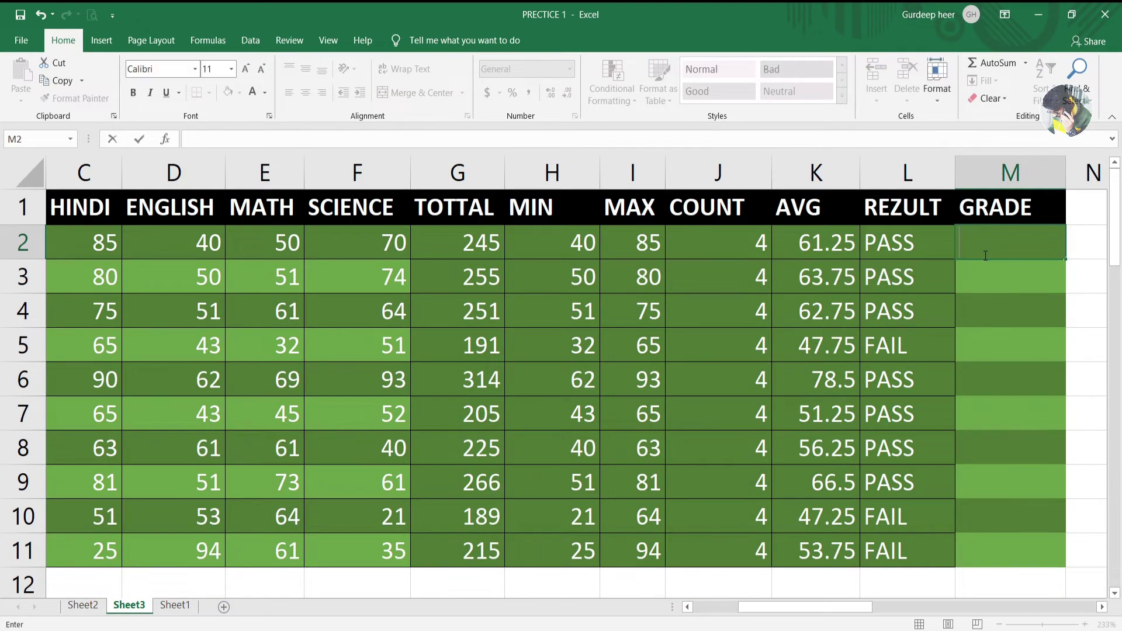
{"action": "scroll", "coordinate": [966, 291], "scroll_direction": "right", "scroll_amount": 1}
{"action": "scroll", "coordinate": [967, 291], "scroll_direction": "right", "scroll_amount": 2}
{"action": "scroll", "coordinate": [967, 291], "scroll_direction": "right", "scroll_amount": 2}
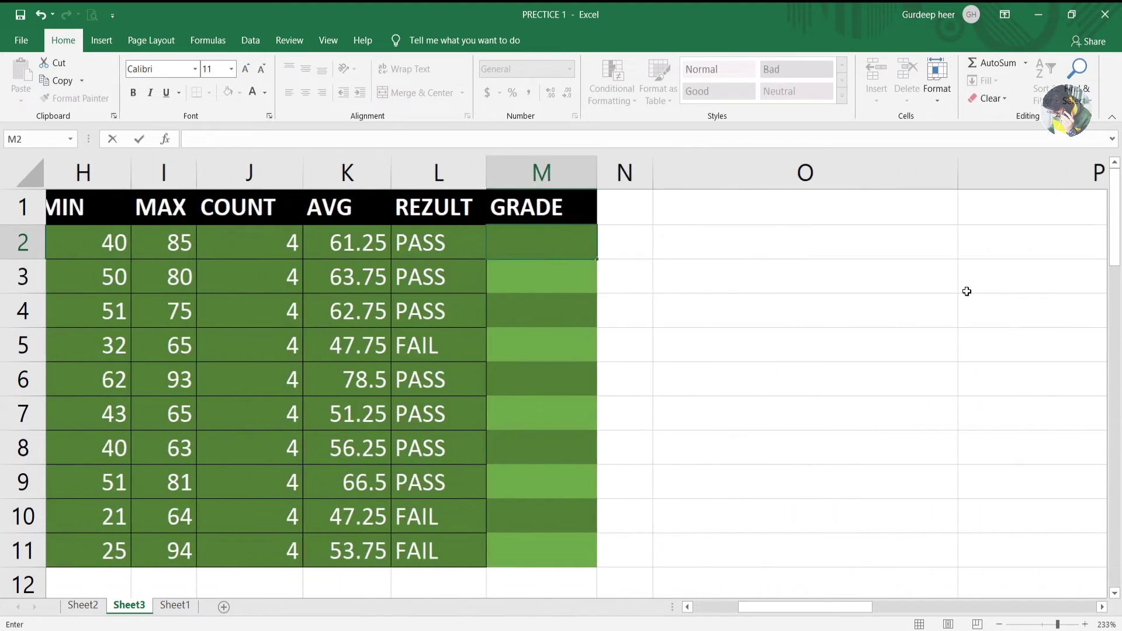
{"action": "scroll", "coordinate": [967, 291], "scroll_direction": "left", "scroll_amount": 1}
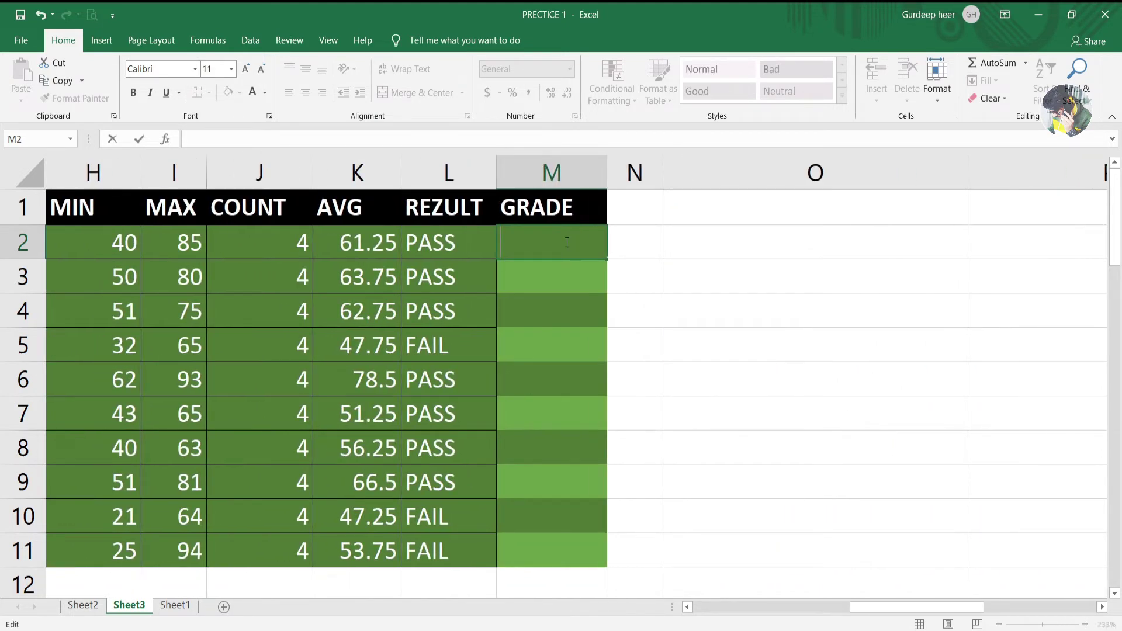
Type =IF(L2="fail","fail",IF( into M2 as the first grade test
{"action": "type", "text": "=IF"}
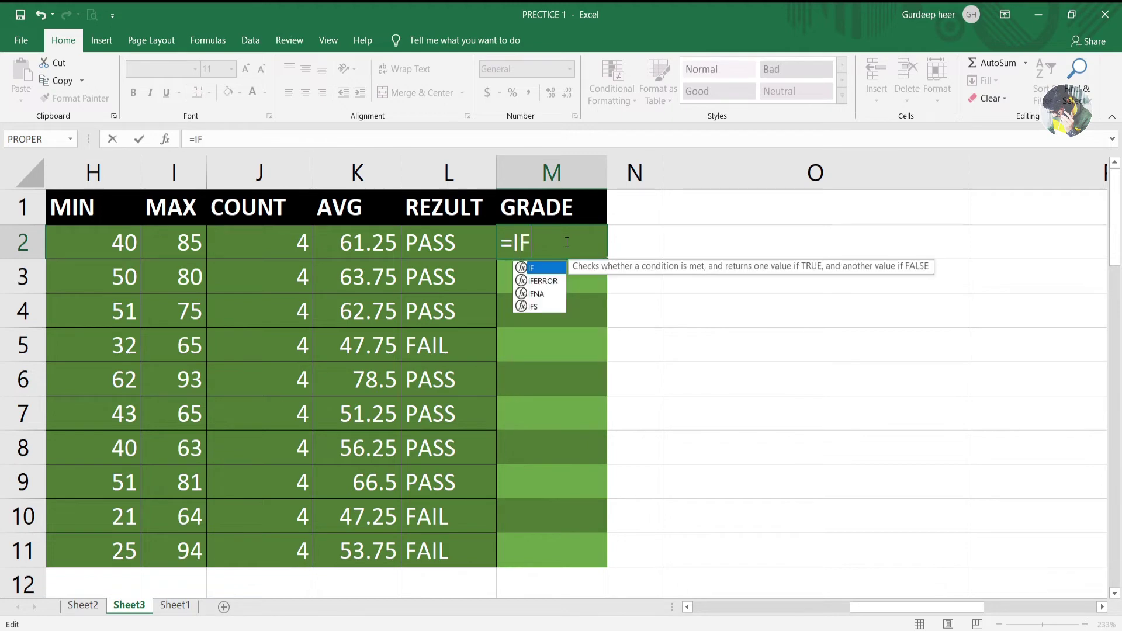
{"action": "type", "text": "("}
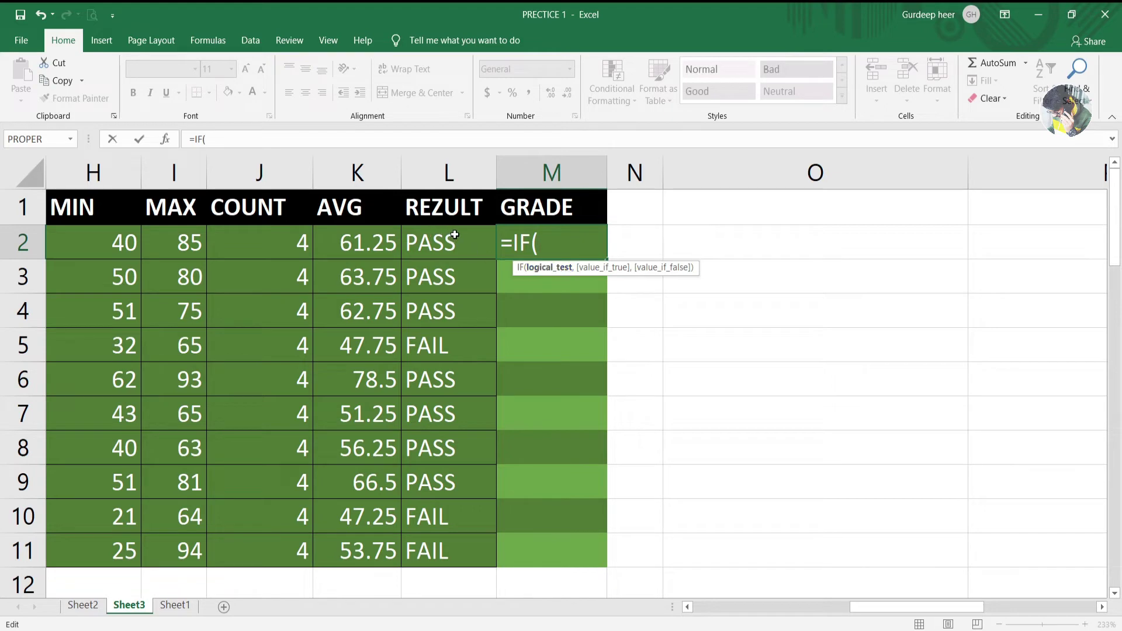
{"action": "key", "text": "F2"}
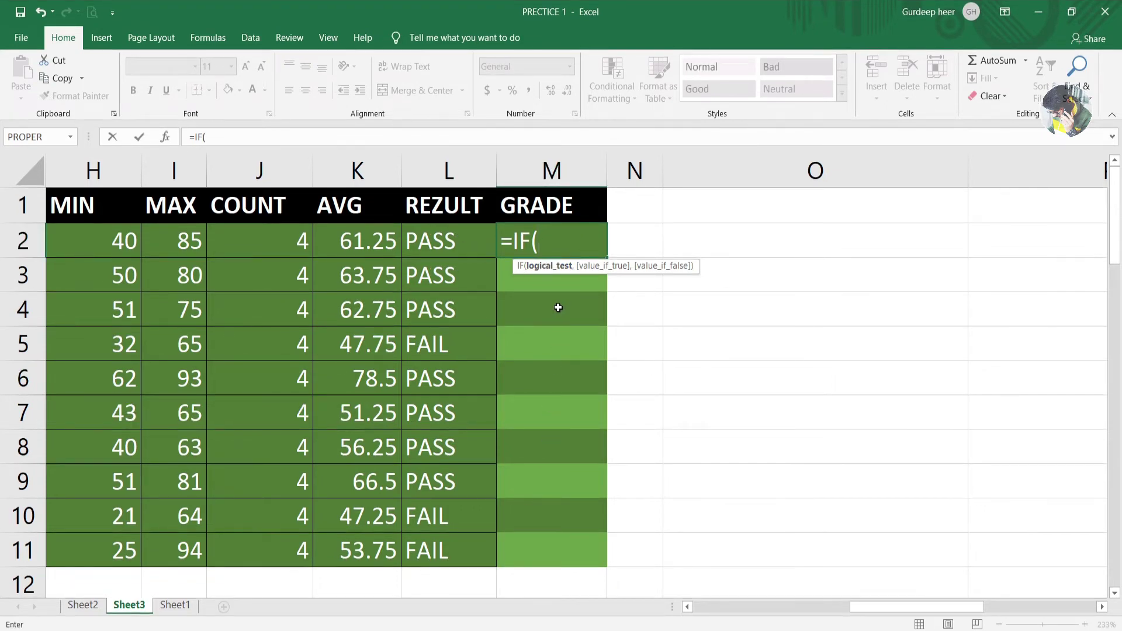
{"action": "left_click", "coordinate": [452, 240]}
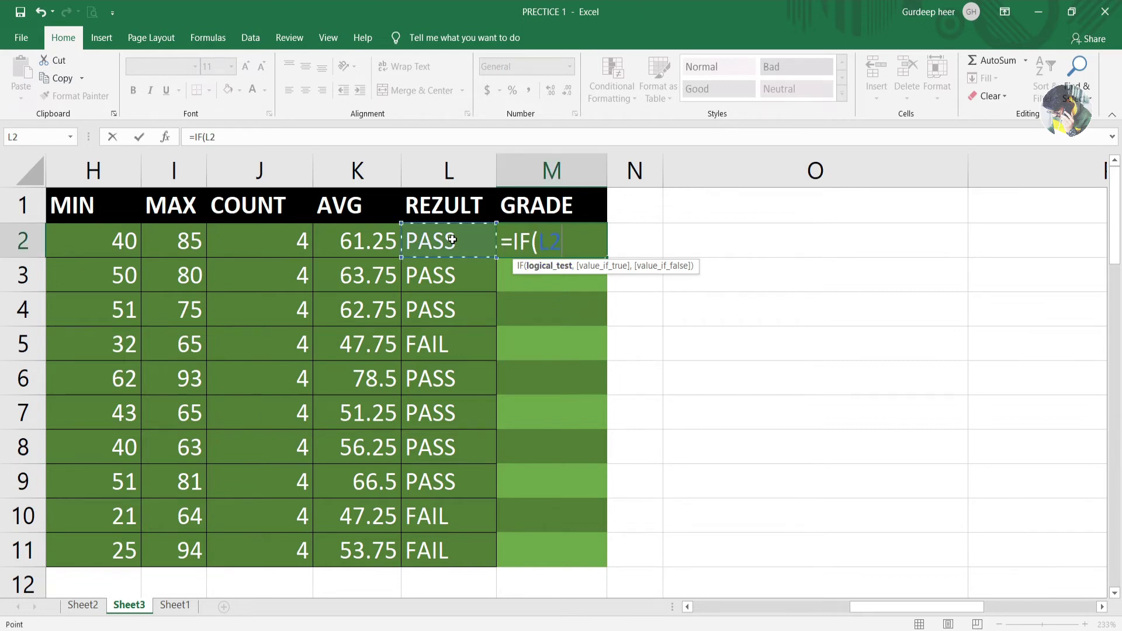
{"action": "type", "text": "="}
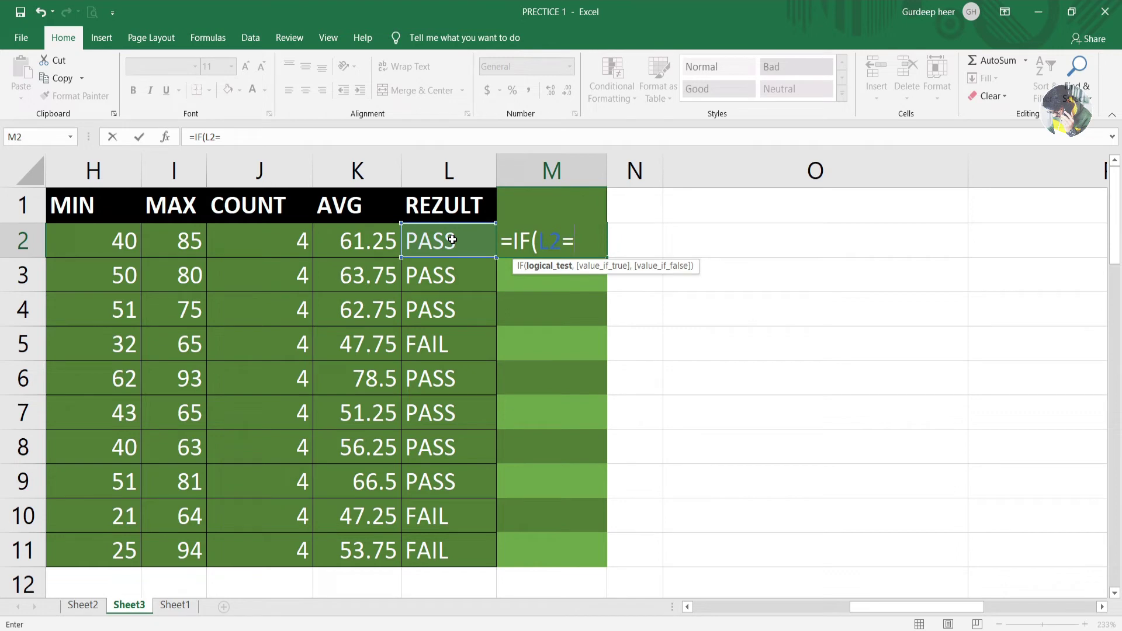
{"action": "type", "text": "\"fai"}
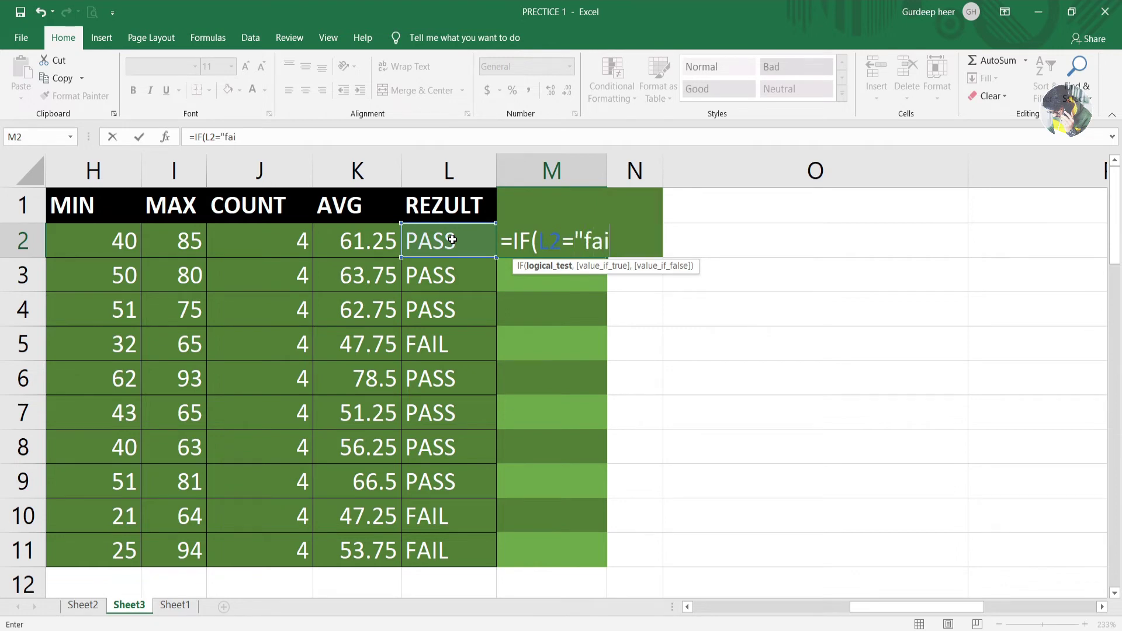
{"action": "type", "text": "l\""}
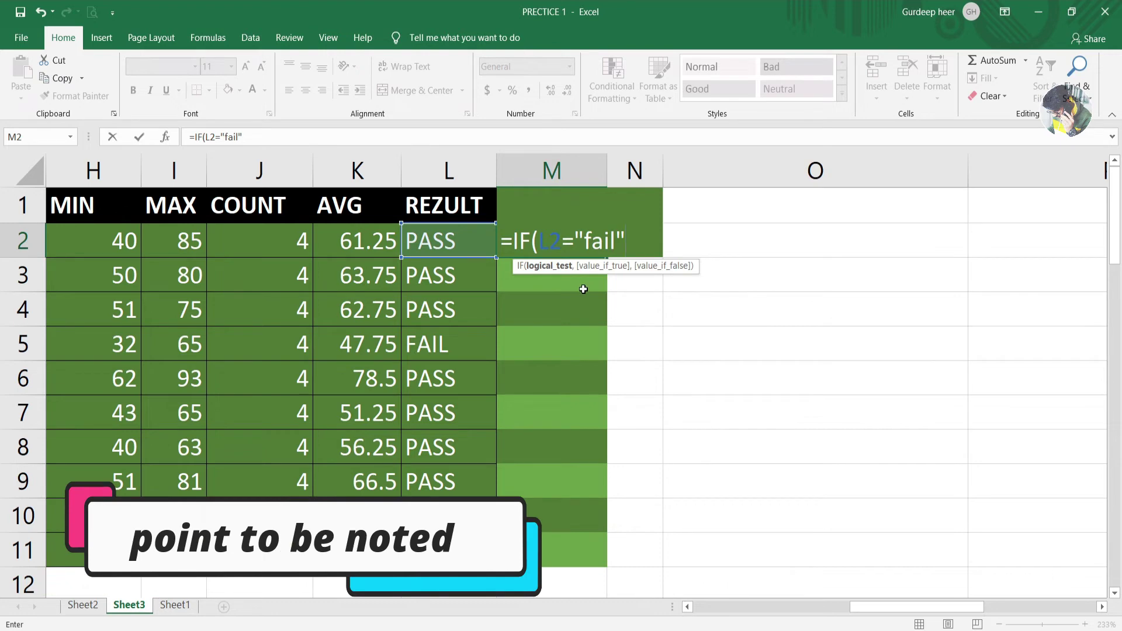
{"action": "type", "text": ","}
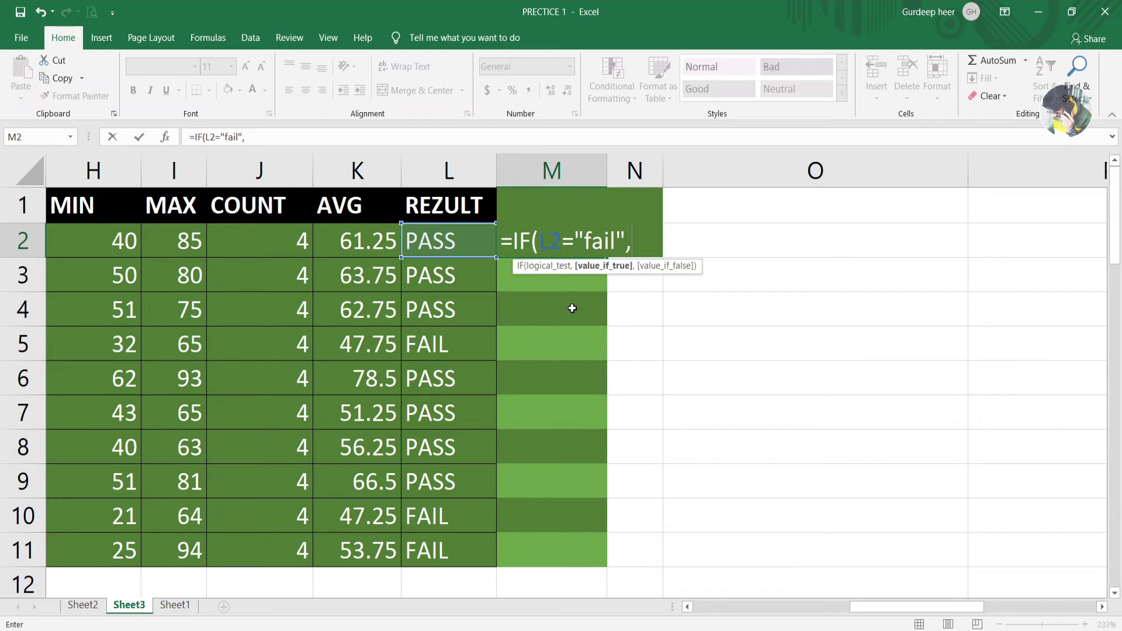
{"action": "type", "text": "\"f"}
{"action": "type", "text": "ail"}
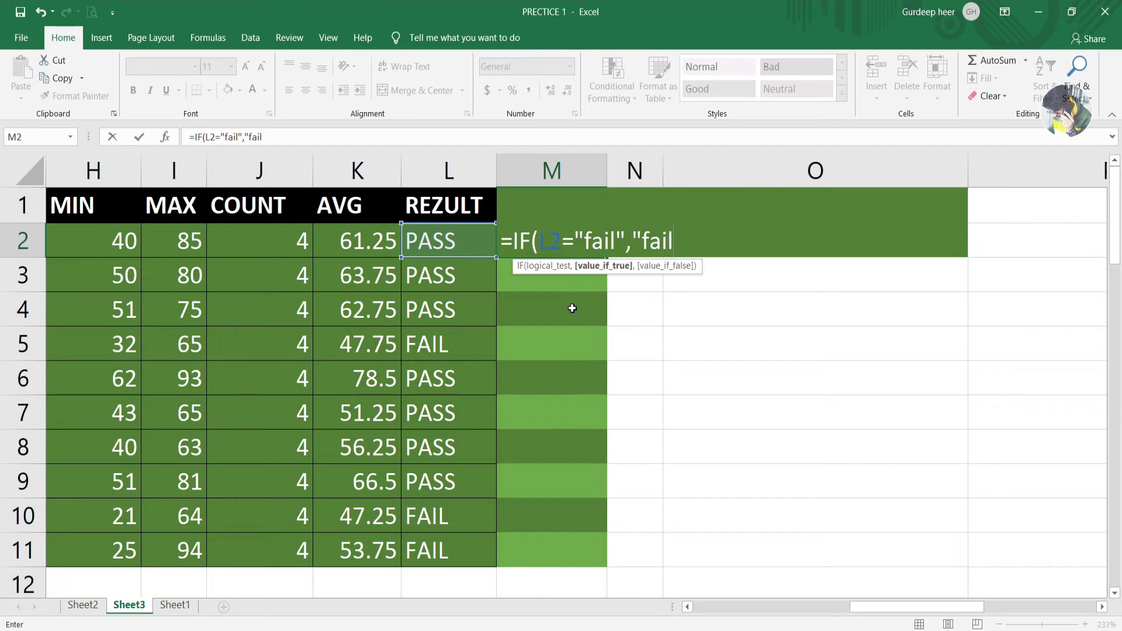
{"action": "type", "text": "\""}
{"action": "type", "text": ","}
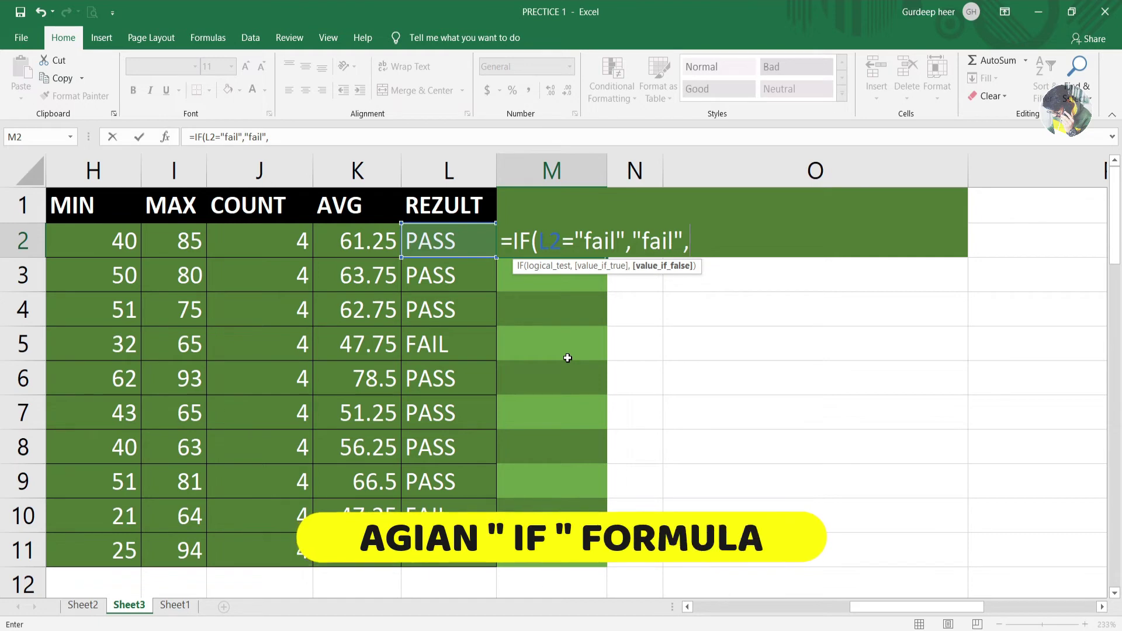
{"action": "type", "text": "if"}
{"action": "key", "text": "Tab"}
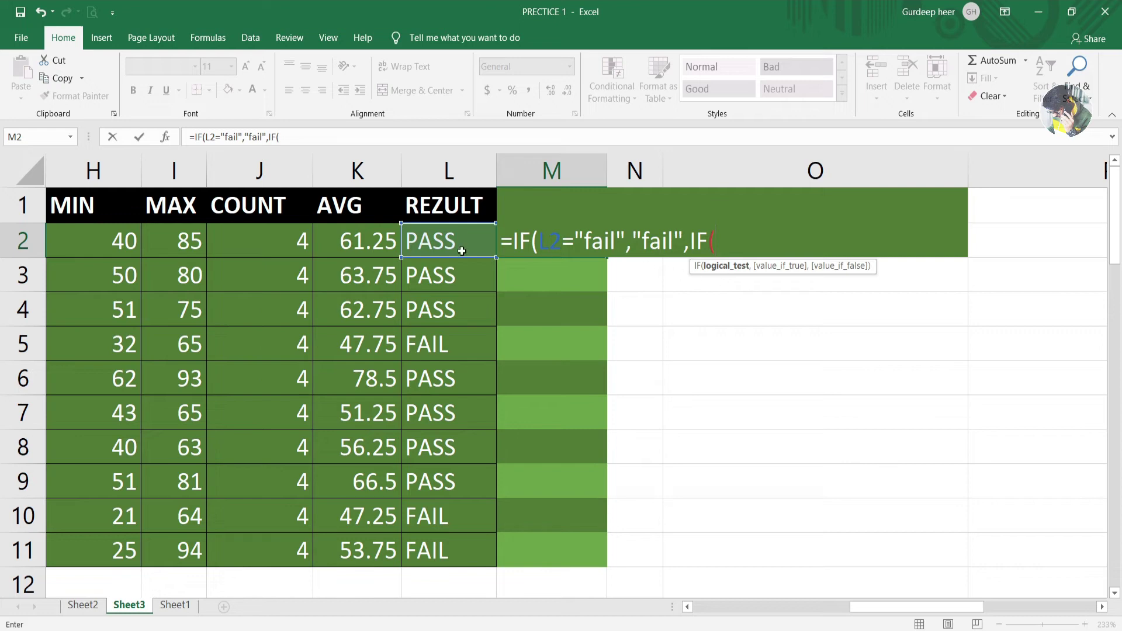
Add the tier K2>=75 returning "a+" and open a nested IF
{"action": "left_click", "coordinate": [363, 246]}
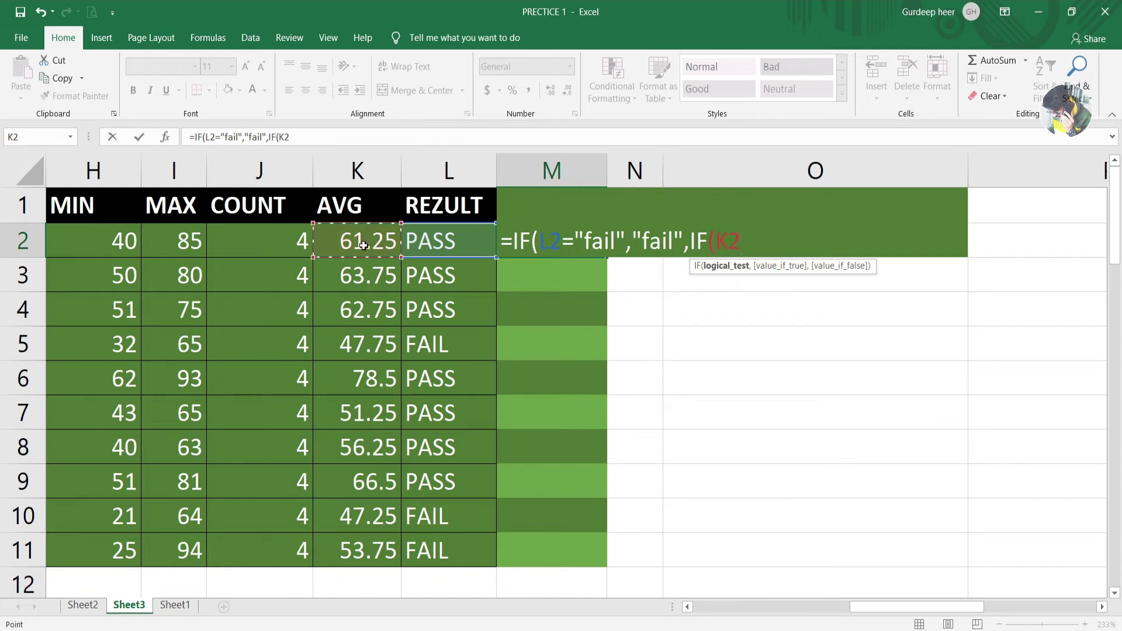
{"action": "type", "text": ">=75"}
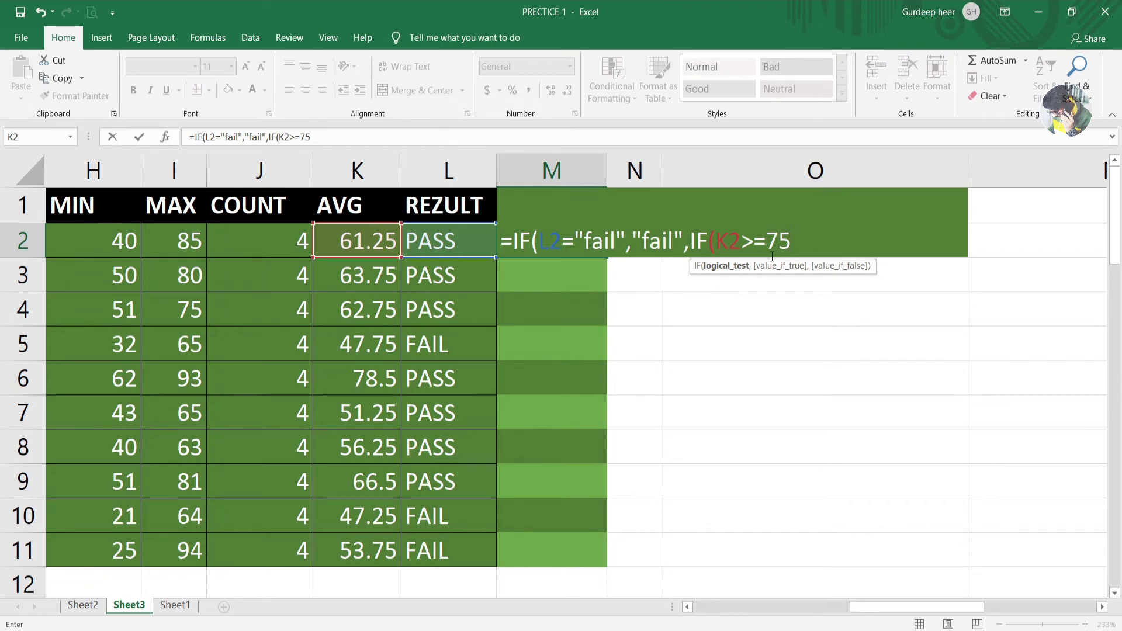
{"action": "type", "text": ","}
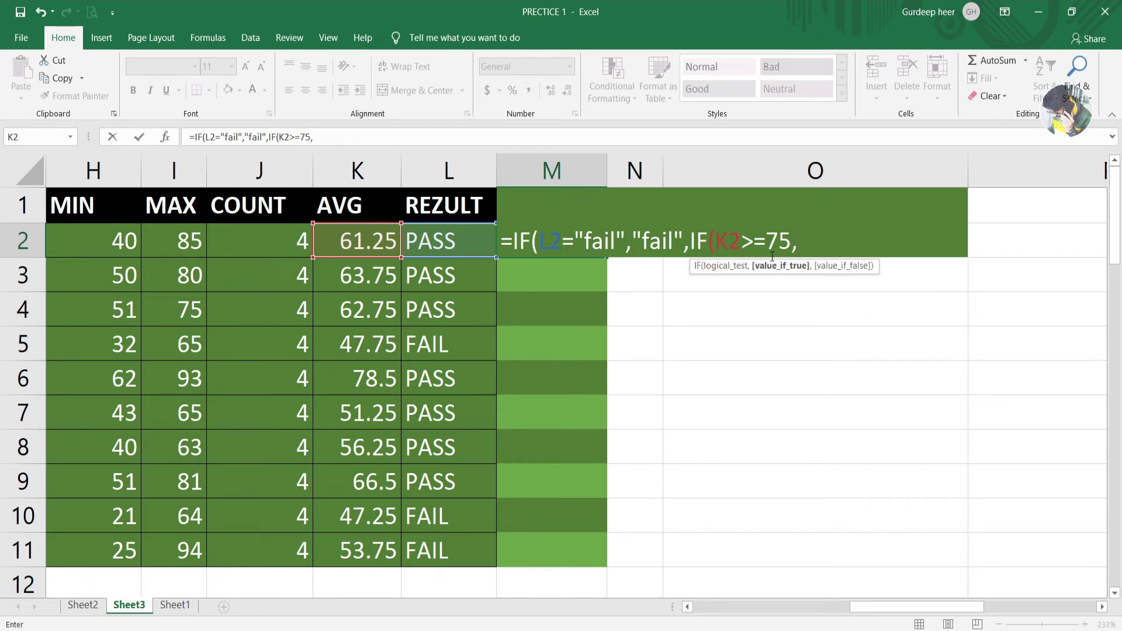
{"action": "type", "text": "\"a+"}
{"action": "type", "text": "\""}
{"action": "type", "text": ","}
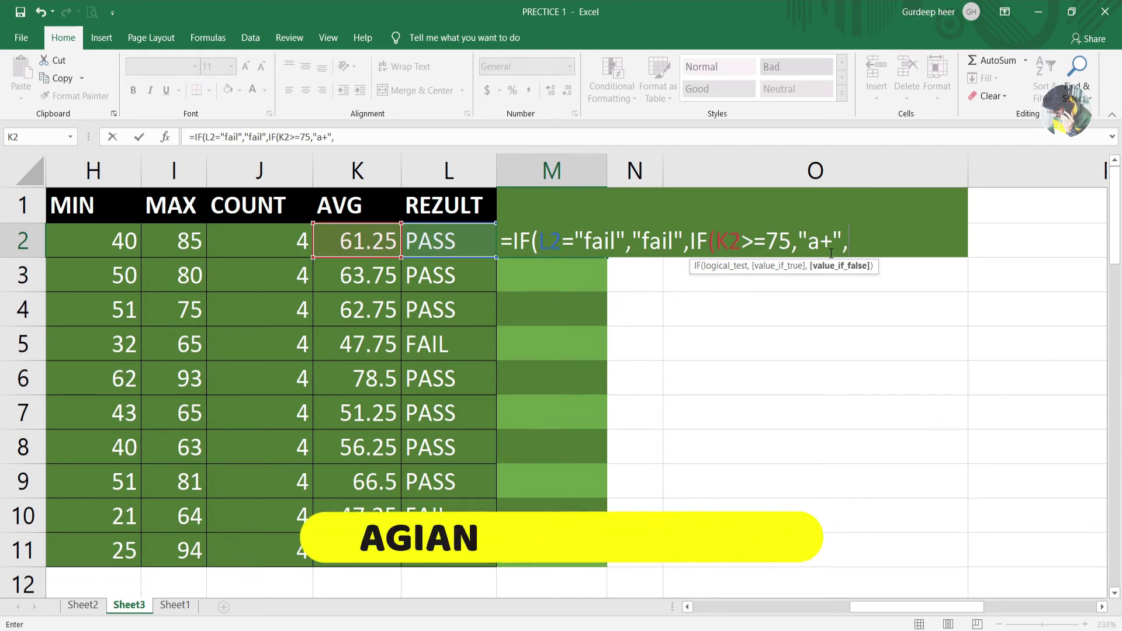
{"action": "type", "text": "i"}
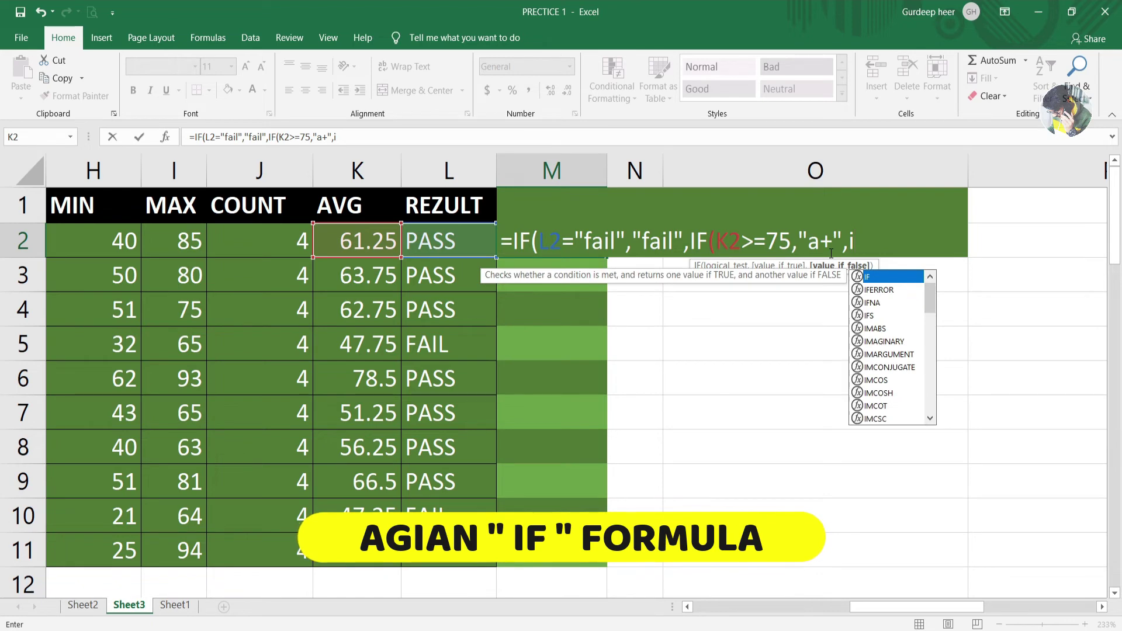
{"action": "type", "text": "f("}
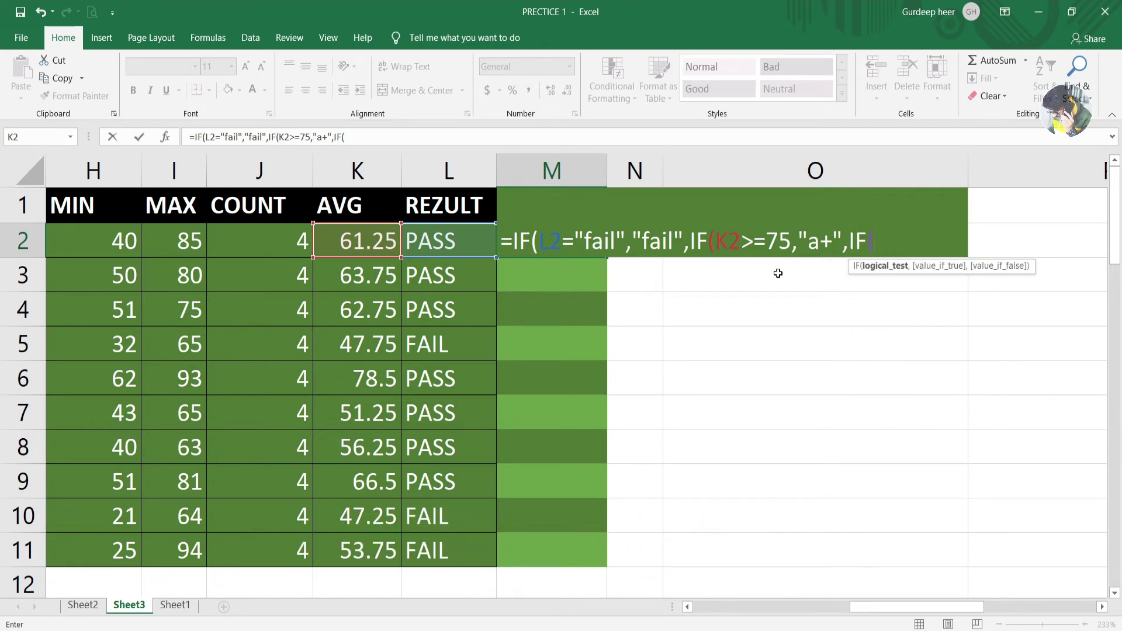
Add the tier K2>=60 returning "a" and open another nested IF
{"action": "left_click", "coordinate": [360, 244]}
{"action": "type", "text": ">="}
{"action": "type", "text": "60"}
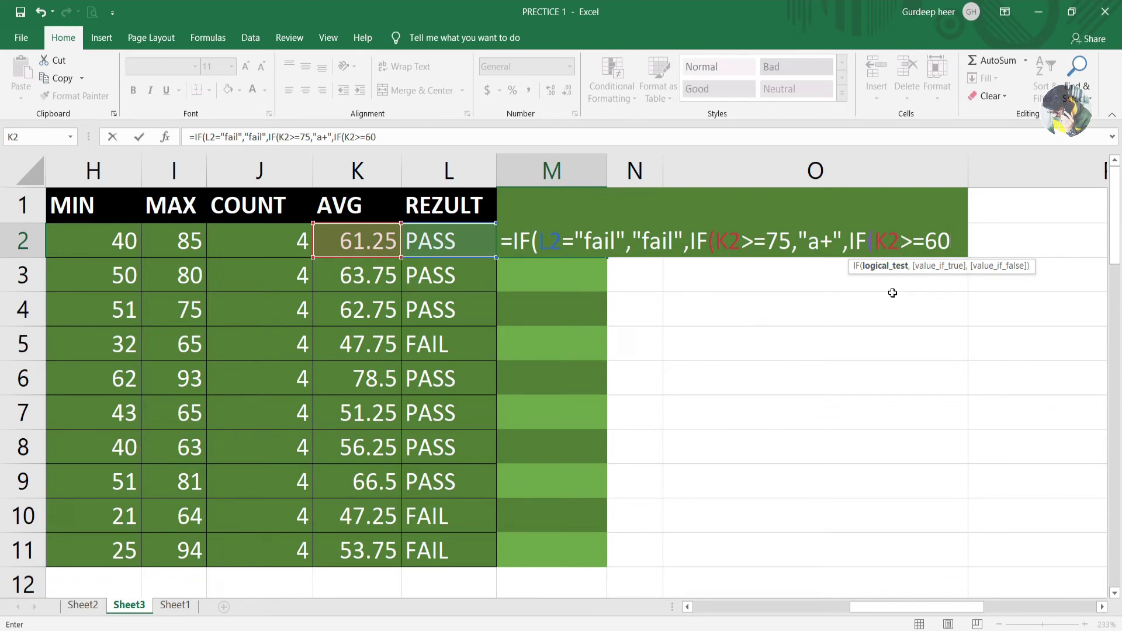
{"action": "type", "text": ",\""}
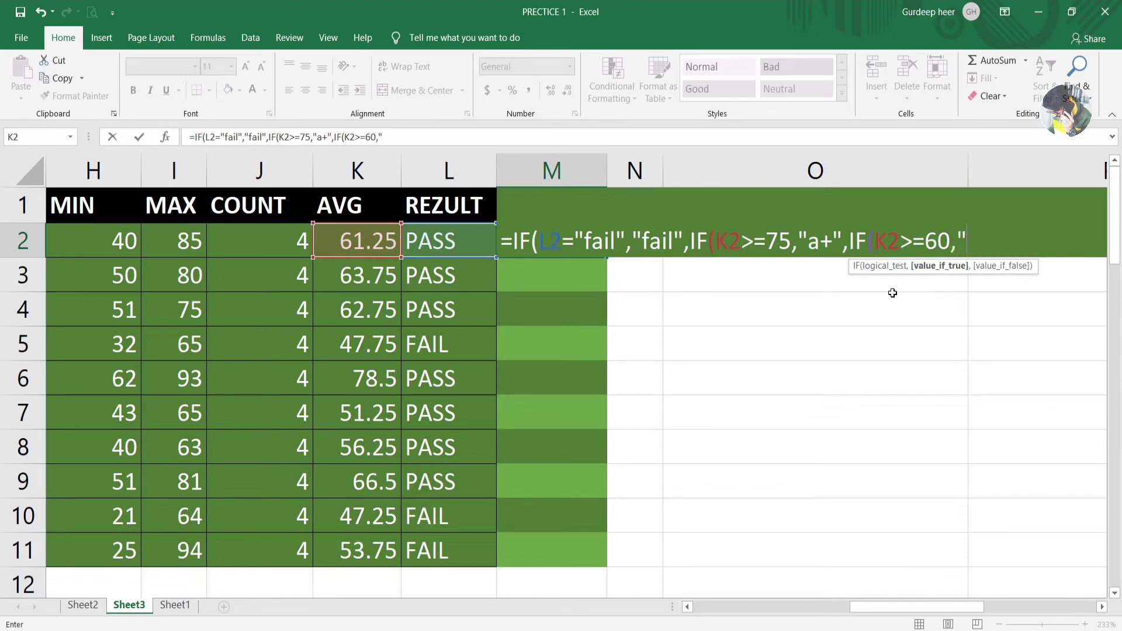
{"action": "type", "text": "a"}
{"action": "type", "text": "\""}
{"action": "type", "text": ","}
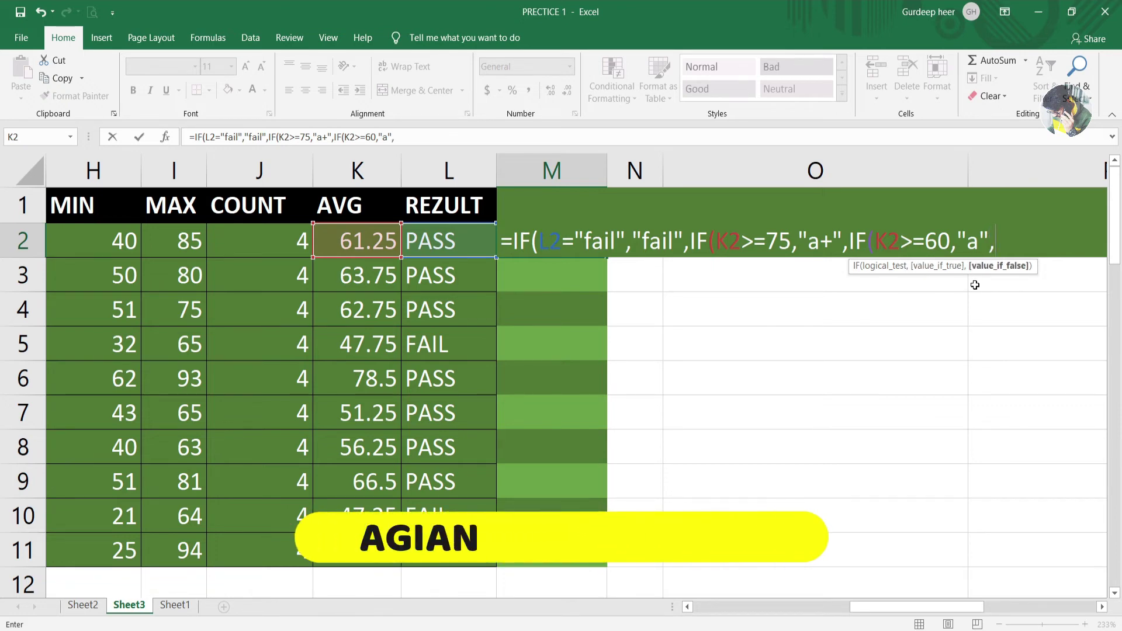
{"action": "type", "text": "if"}
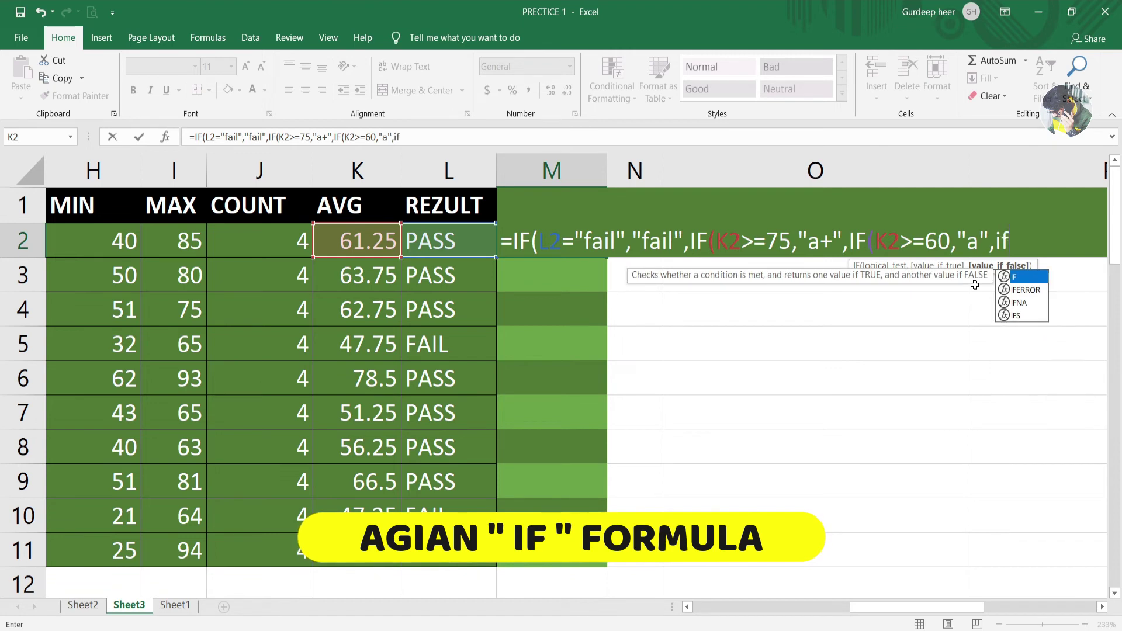
{"action": "key", "text": "Tab"}
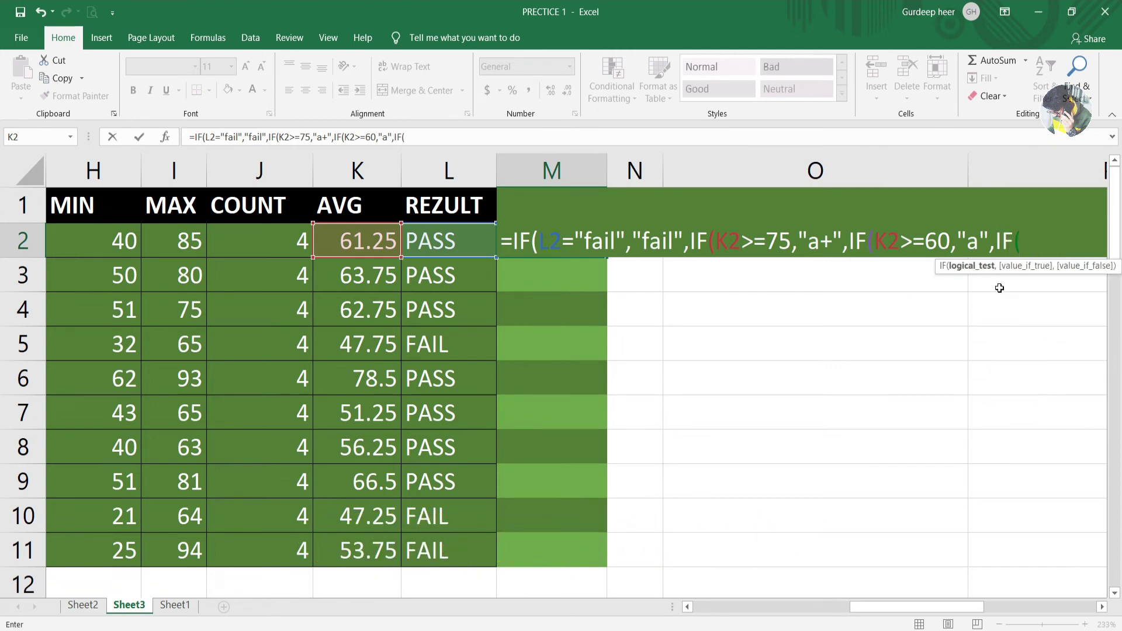
Extend the M2 formula so K2>=50 gives "b", nesting another IF where K2>=40 gives "c"
{"action": "left_click", "coordinate": [357, 237]}
{"action": "type", "text": ">"}
{"action": "type", "text": "="}
{"action": "type", "text": "50"}
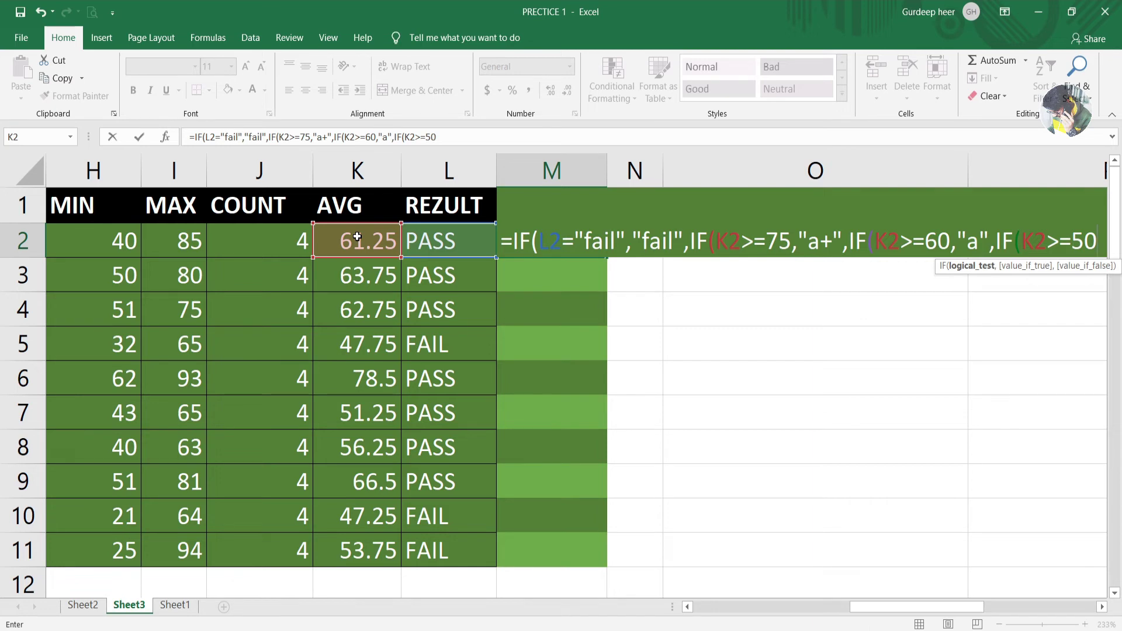
{"action": "type", "text": ",\""}
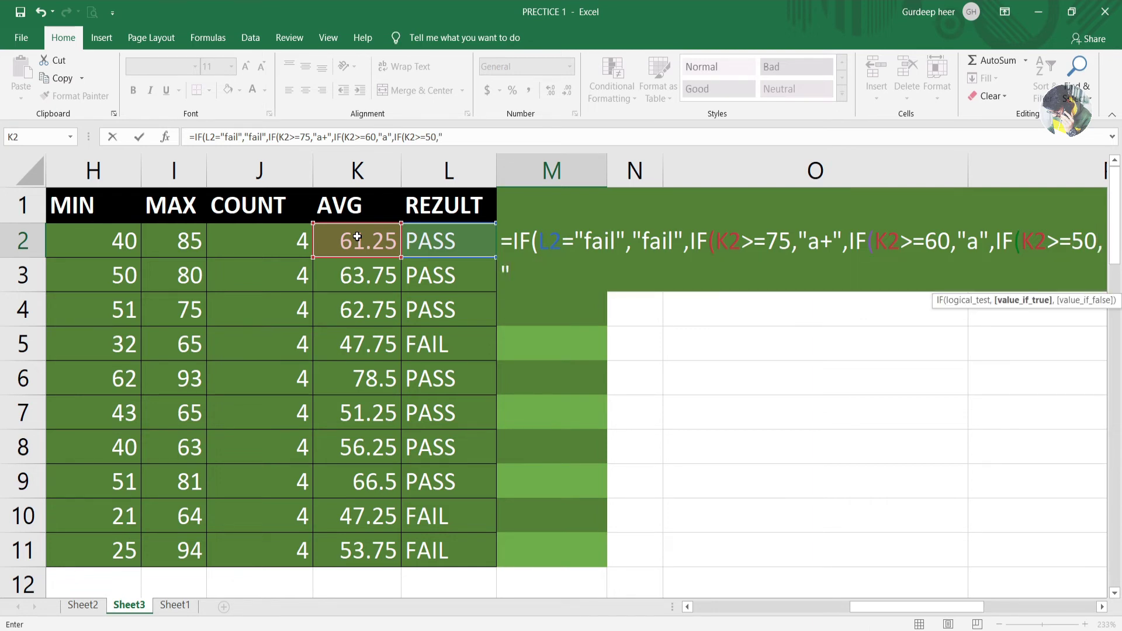
{"action": "type", "text": "b"}
{"action": "type", "text": "\""}
{"action": "type", "text": ","}
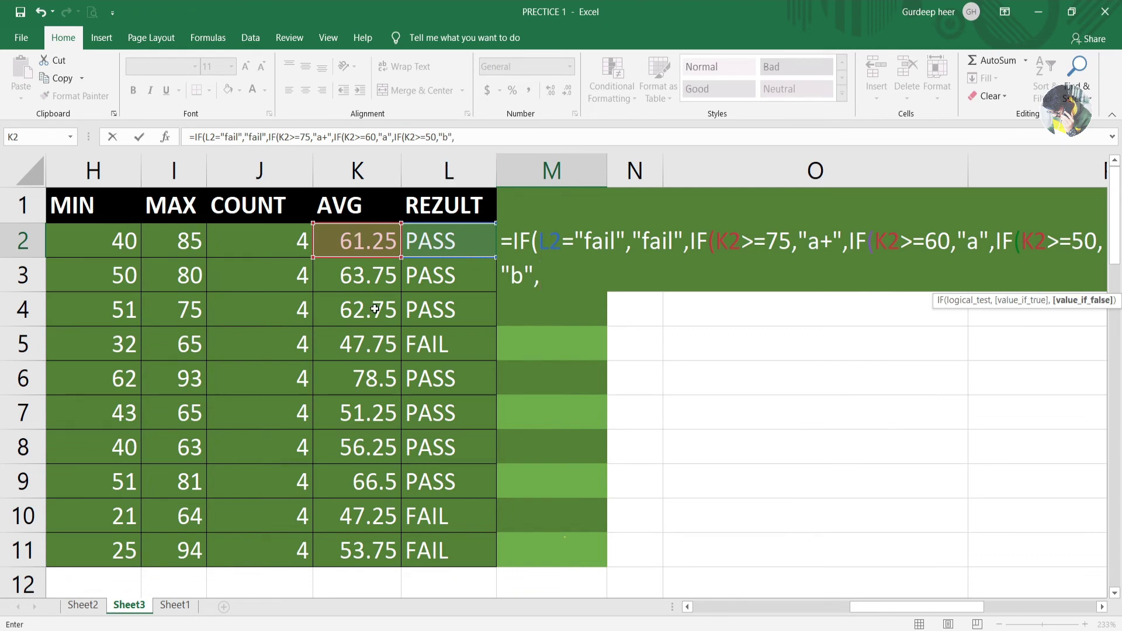
{"action": "type", "text": "if"}
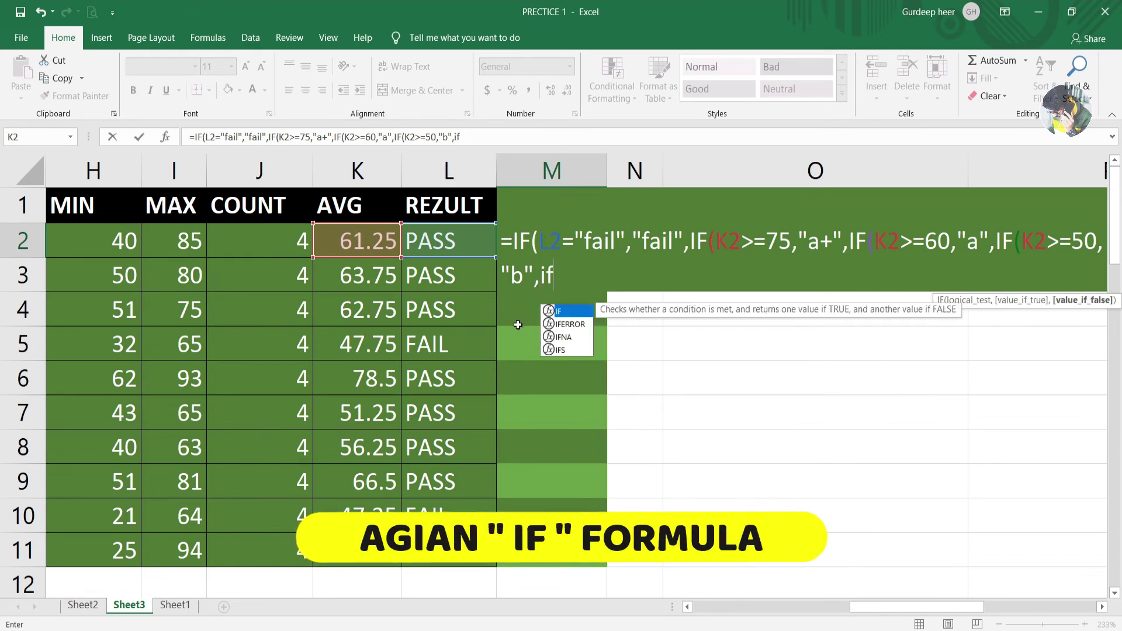
{"action": "key", "text": "Tab"}
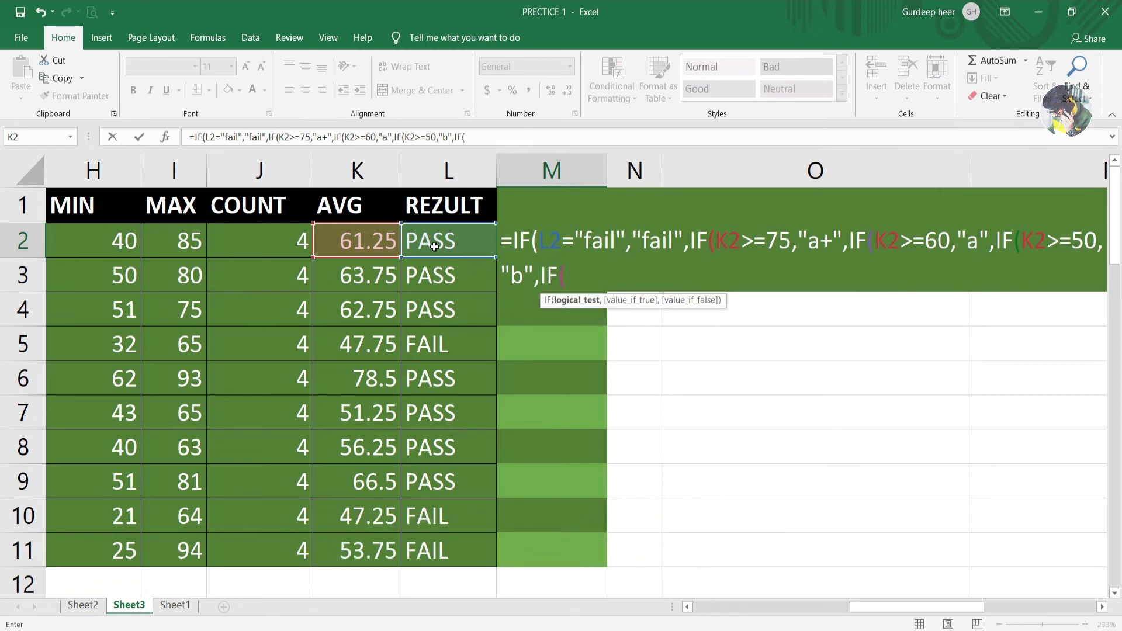
{"action": "left_click", "coordinate": [370, 243]}
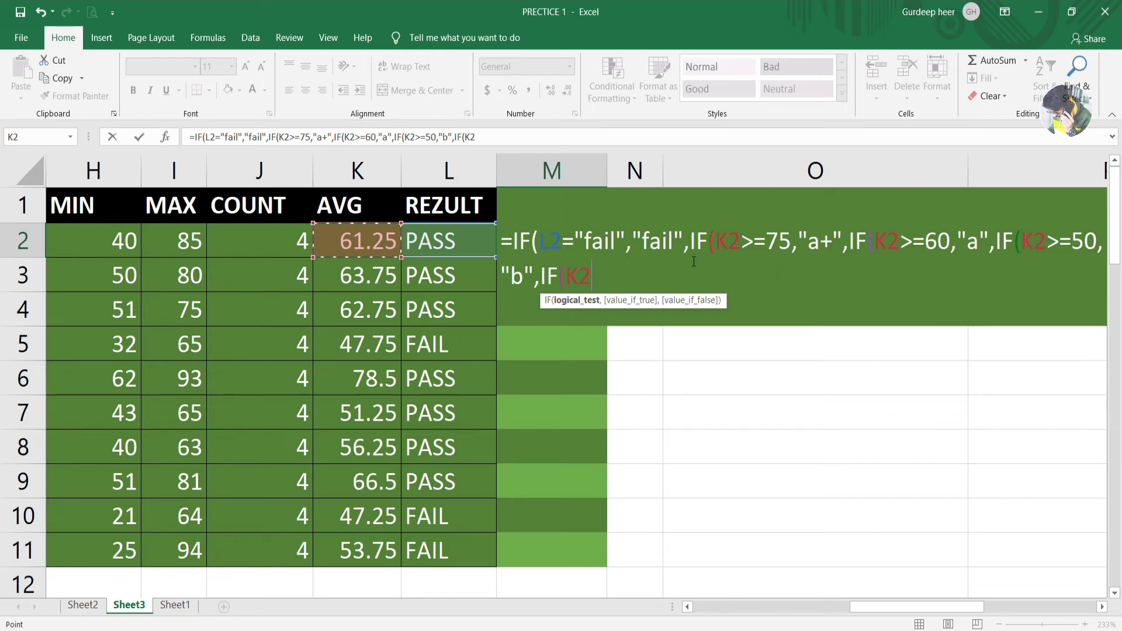
{"action": "type", "text": ">="}
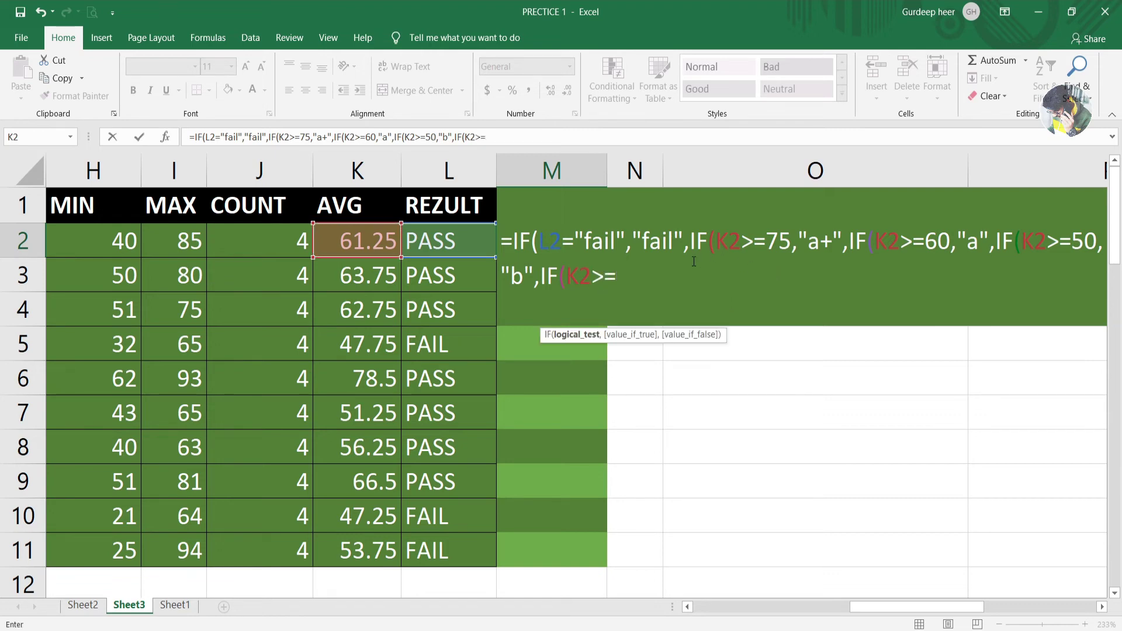
{"action": "type", "text": "40"}
{"action": "type", "text": ",\""}
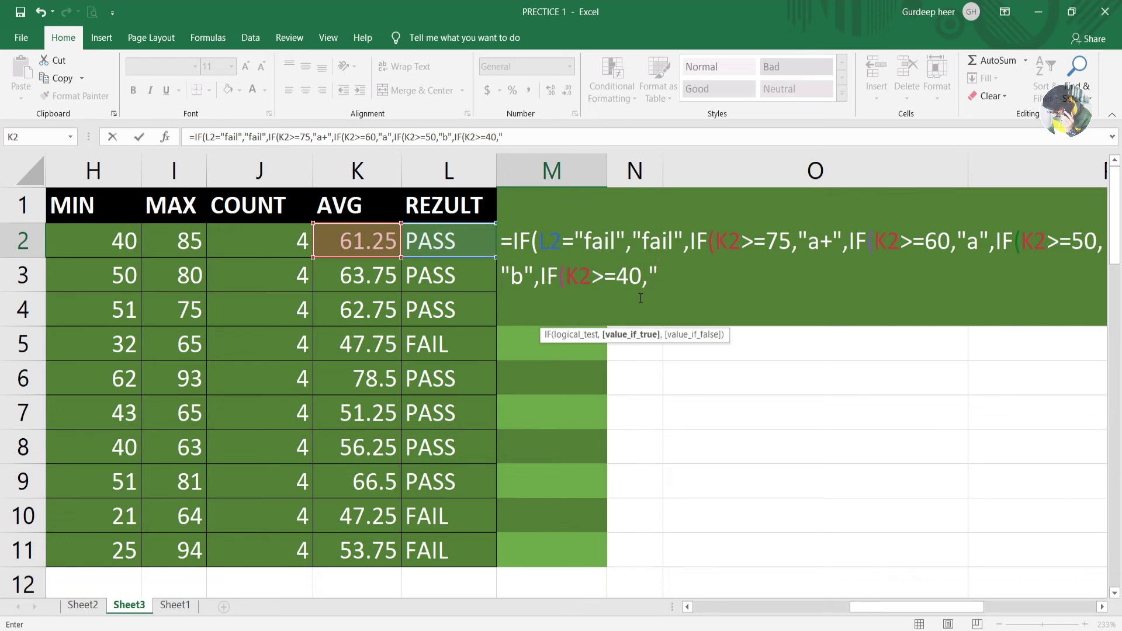
{"action": "type", "text": "c"}
{"action": "type", "text": "\""}
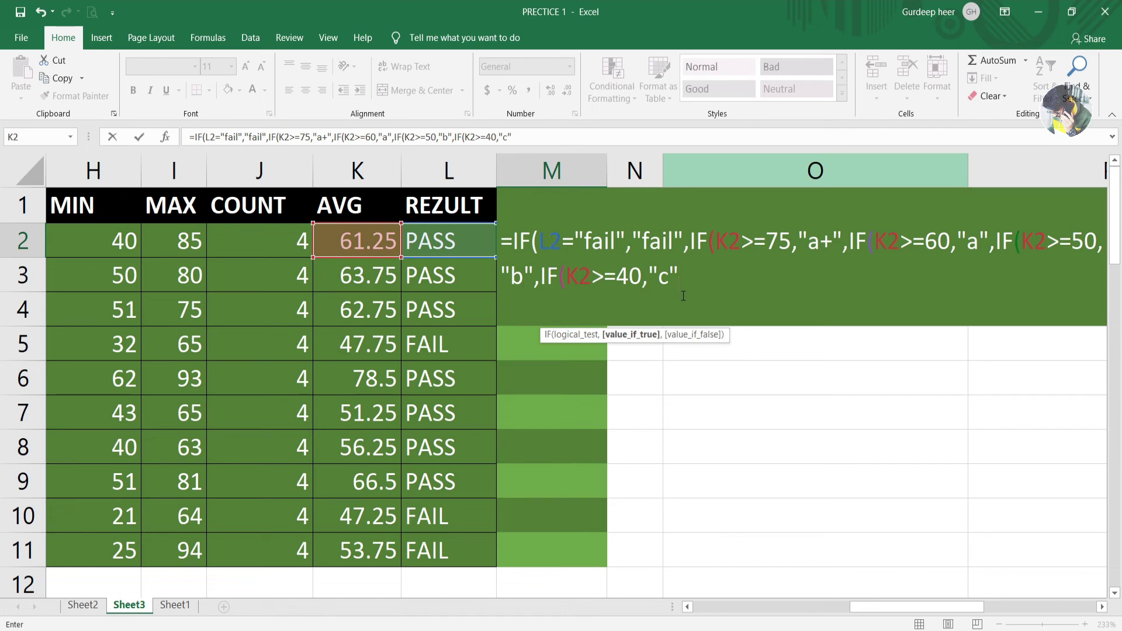
Commit the grade formula with Excel's closing-bracket correction so M2 shows "a" for 61.25
{"action": "key", "text": "Return"}
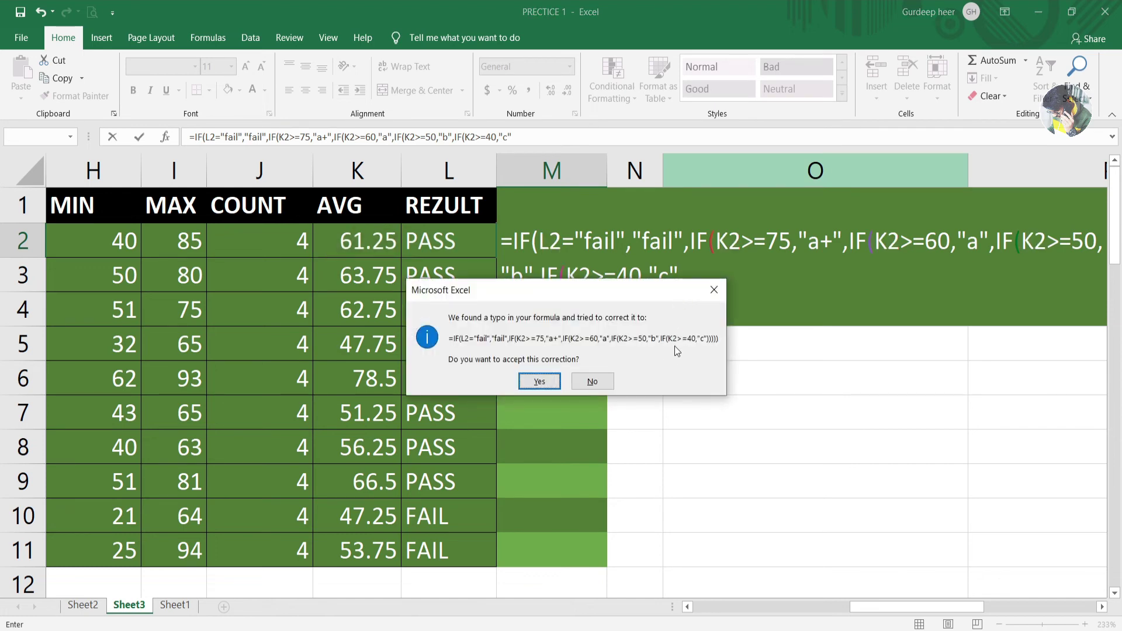
{"action": "left_click", "coordinate": [540, 381]}
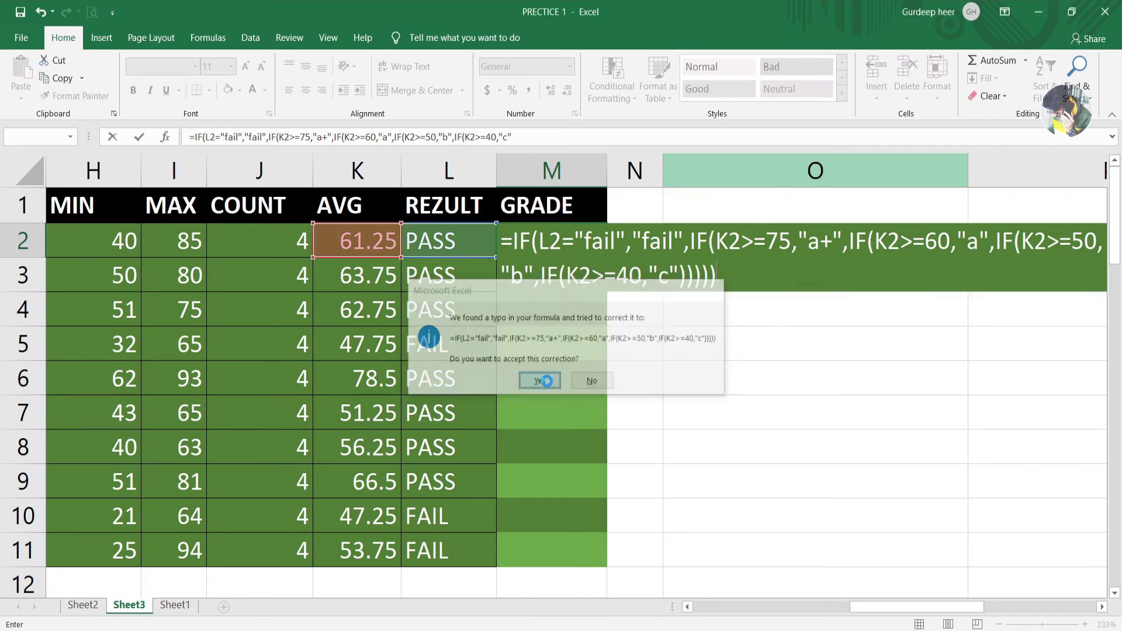
{"action": "left_click", "coordinate": [552, 252]}
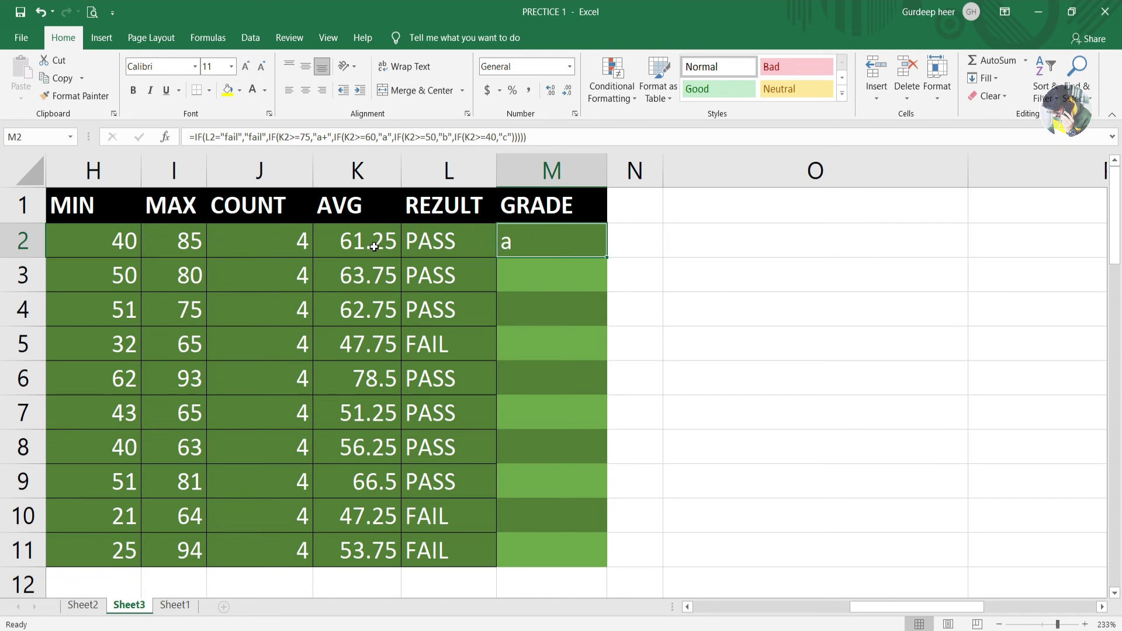
{"action": "double_click", "coordinate": [565, 246]}
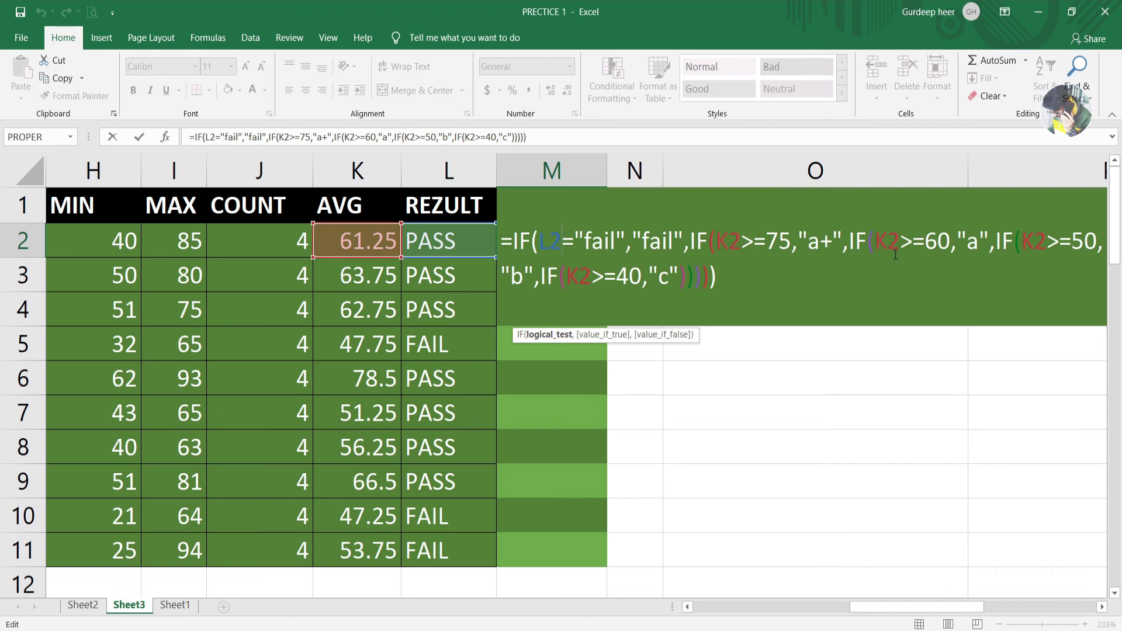
{"action": "key", "text": "Return"}
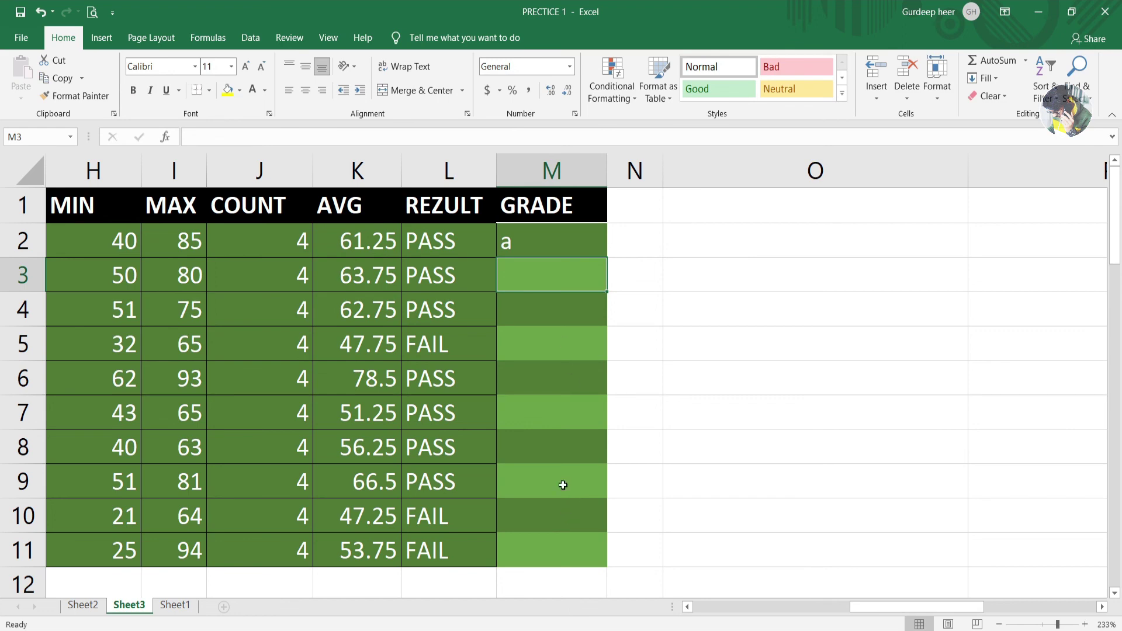
Fill the M2 grade formula down to M11, giving grades from a+ to fail
{"action": "left_click", "coordinate": [539, 245]}
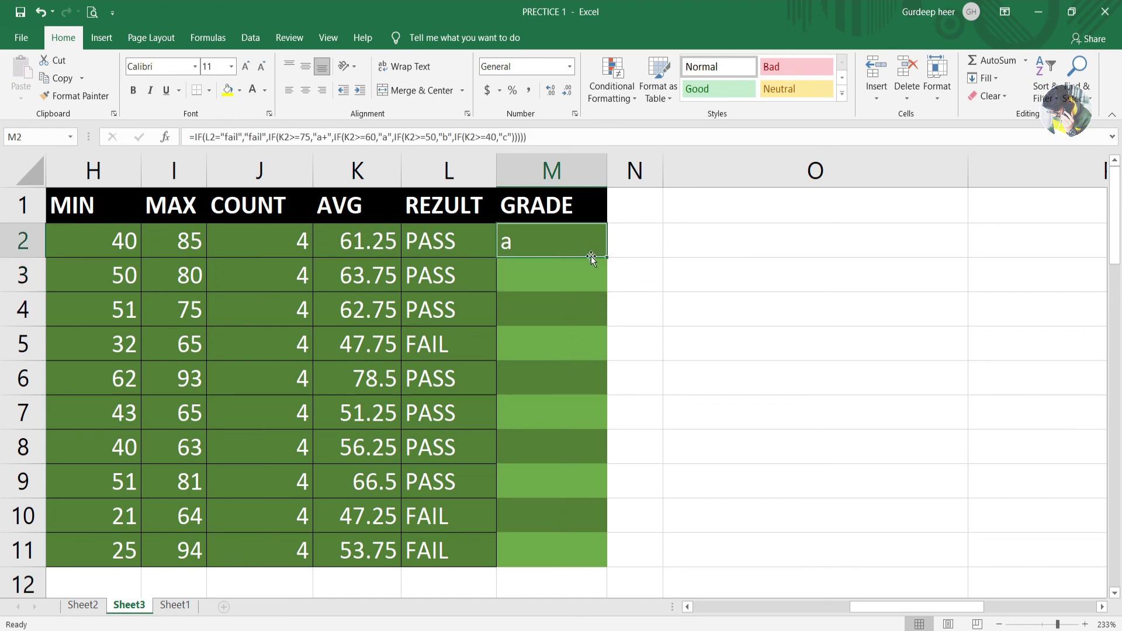
{"action": "left_click_drag", "start_coordinate": [606, 257], "coordinate": [615, 553]}
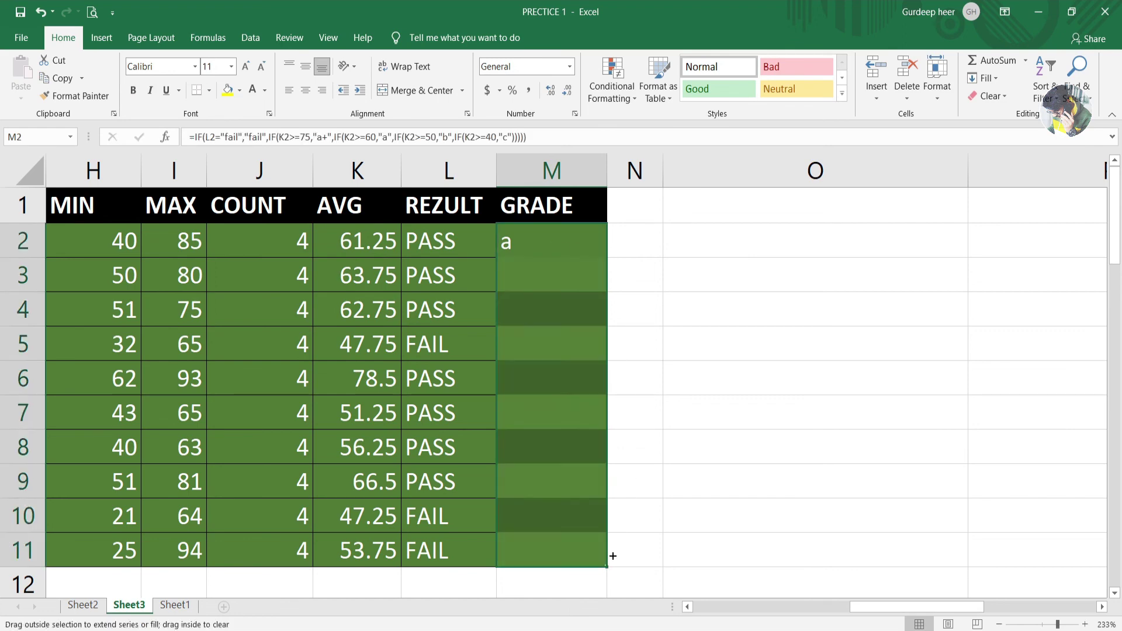
{"action": "left_click", "coordinate": [665, 485]}
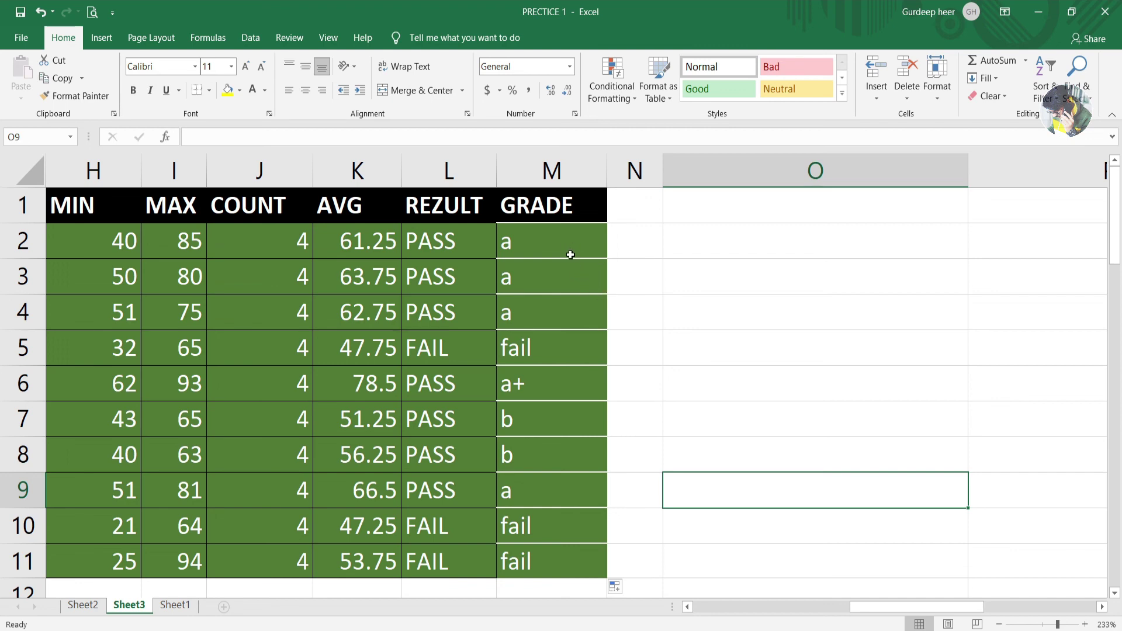
{"action": "double_click", "coordinate": [570, 255]}
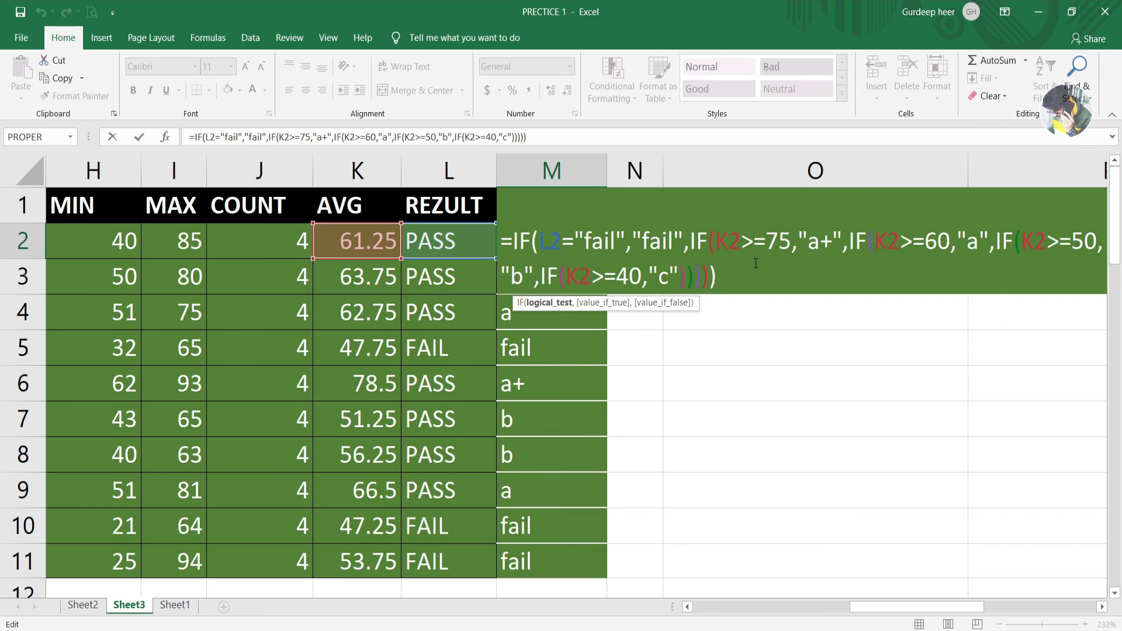
{"action": "key", "text": "Return"}
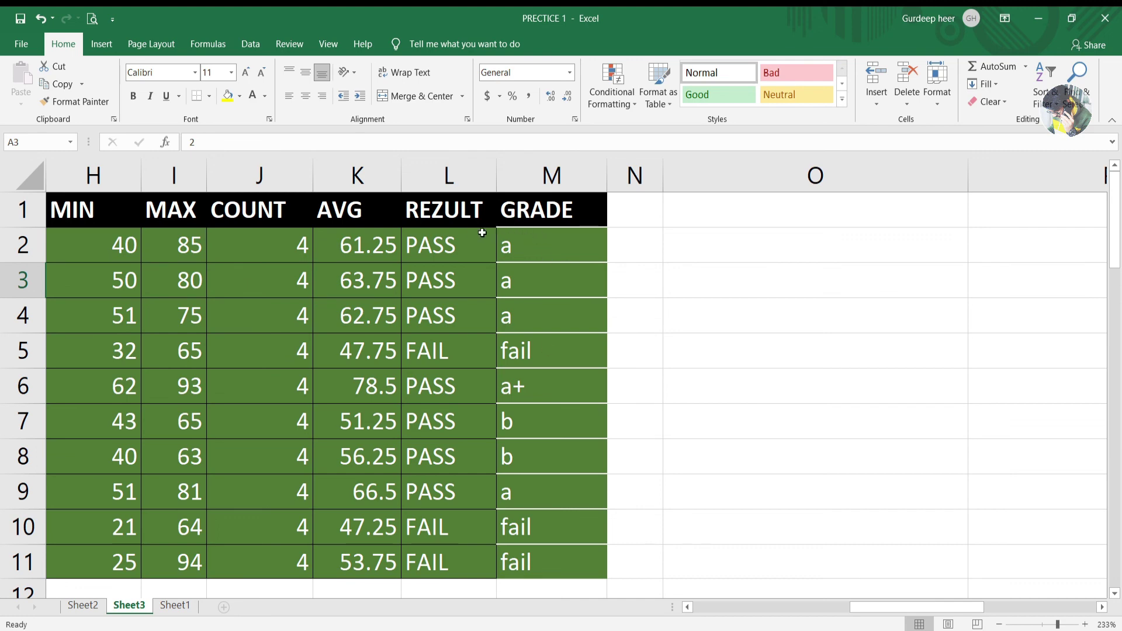
{"action": "scroll", "coordinate": [345, 307], "scroll_direction": "left", "scroll_amount": 2}
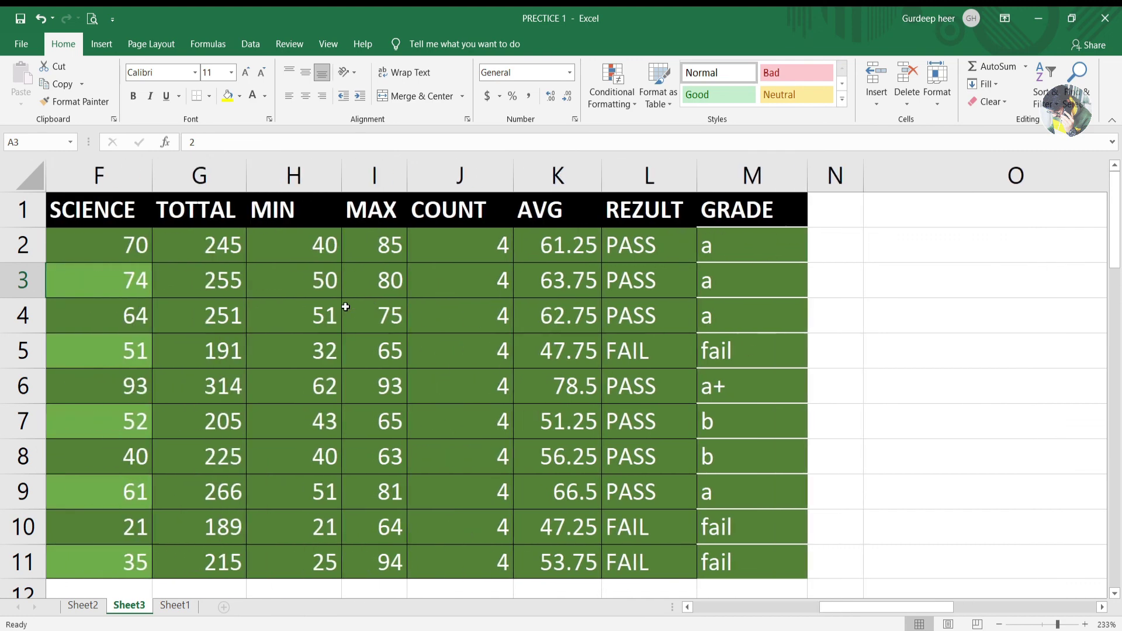
{"action": "scroll", "coordinate": [345, 307], "scroll_direction": "left", "scroll_amount": 1}
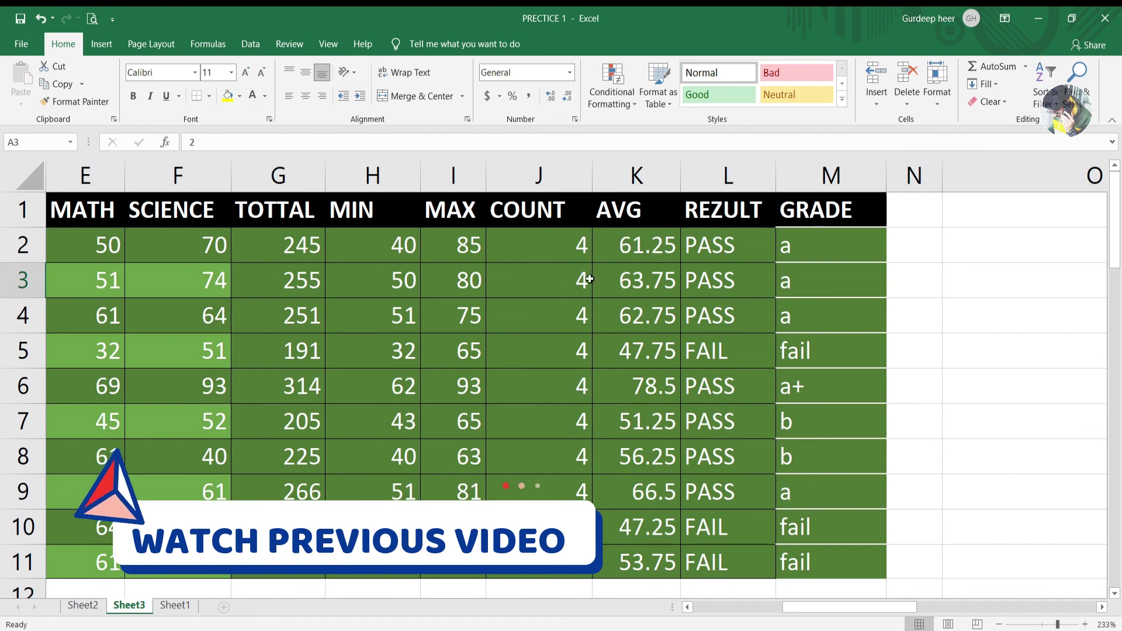